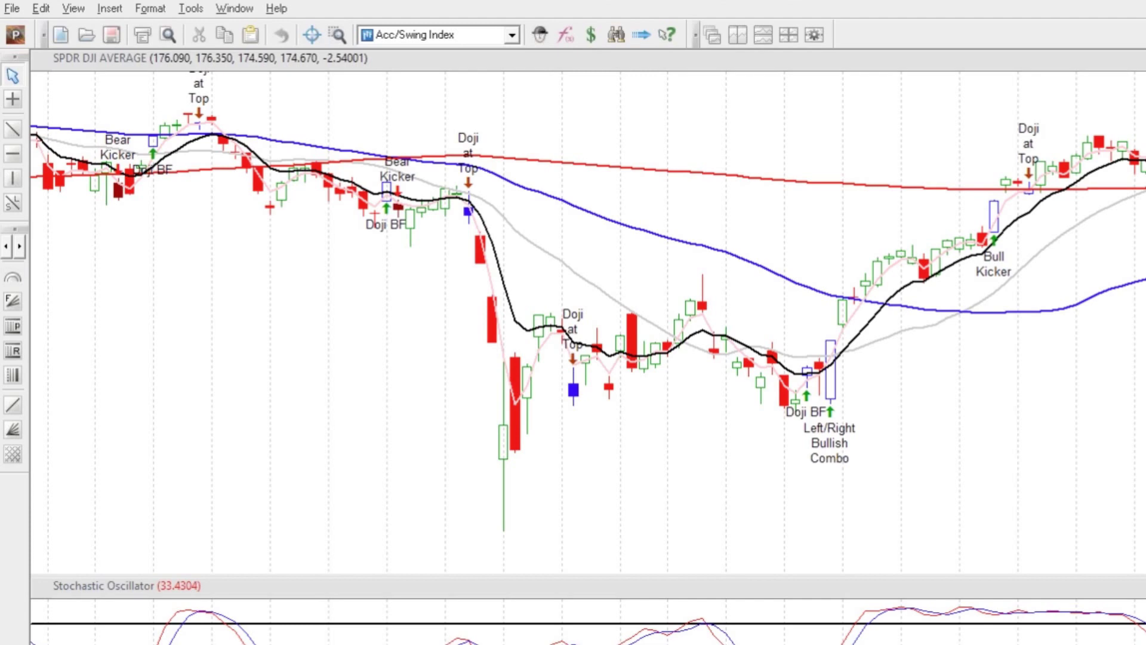
Step: Close the SPDR DJI Average candlestick chart and bring up the Power Console's chart setup
key(ctrl+F4)
click(738, 443)
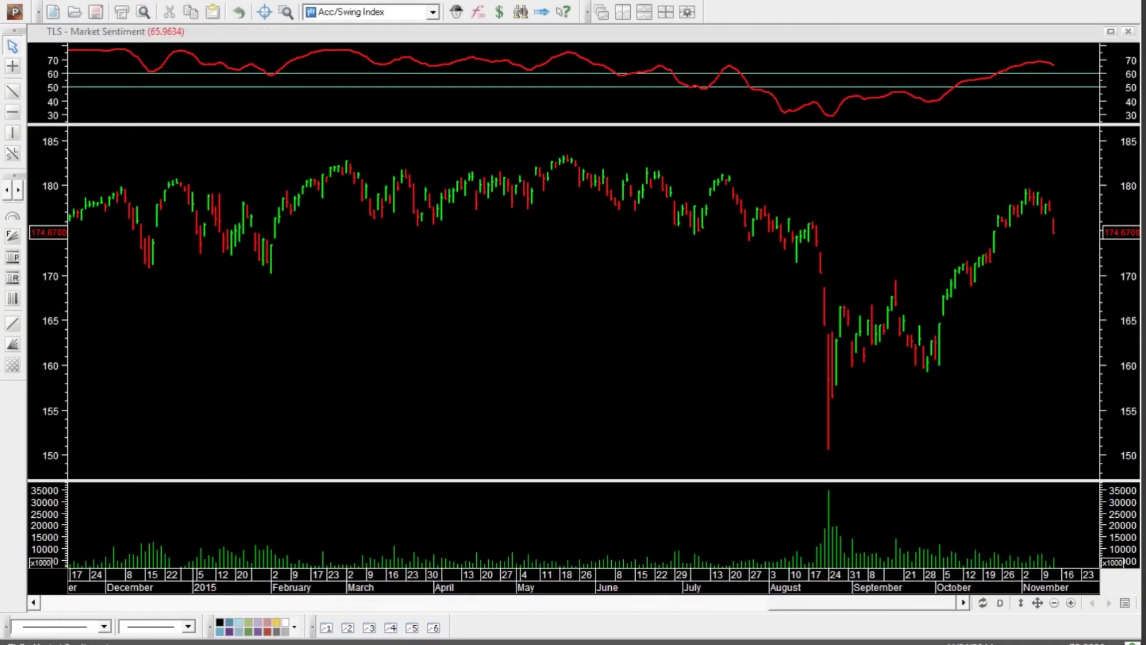
click(21, 15)
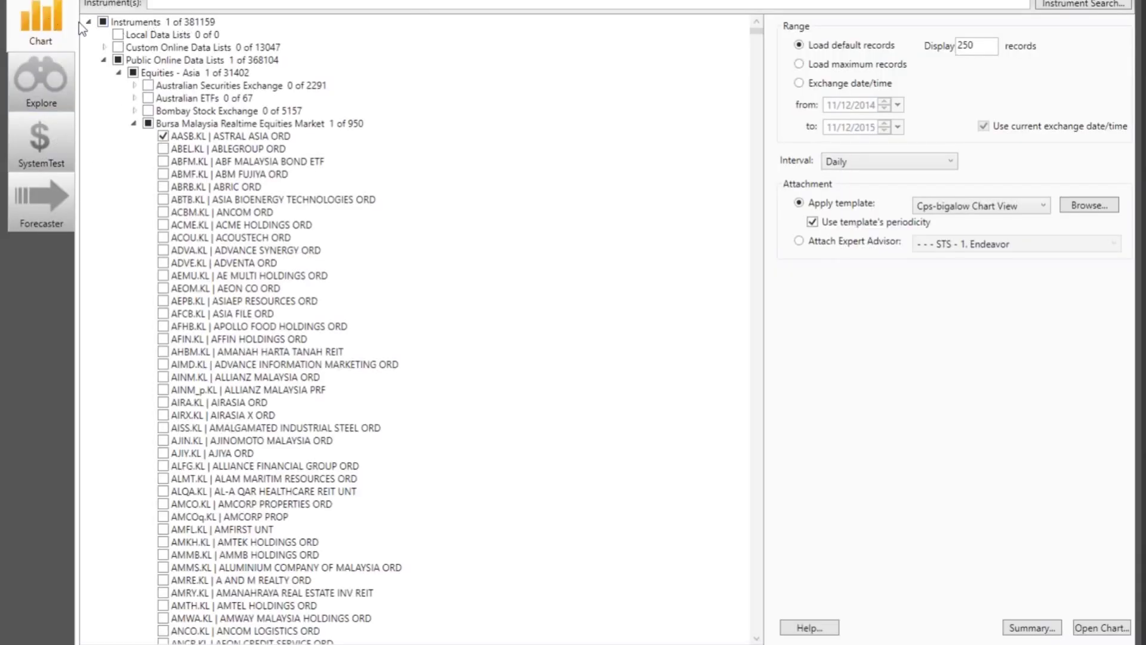
Step: Collapse the Bursa Malaysia Realtime Equities Market list and clear the instrument selection
click(104, 60)
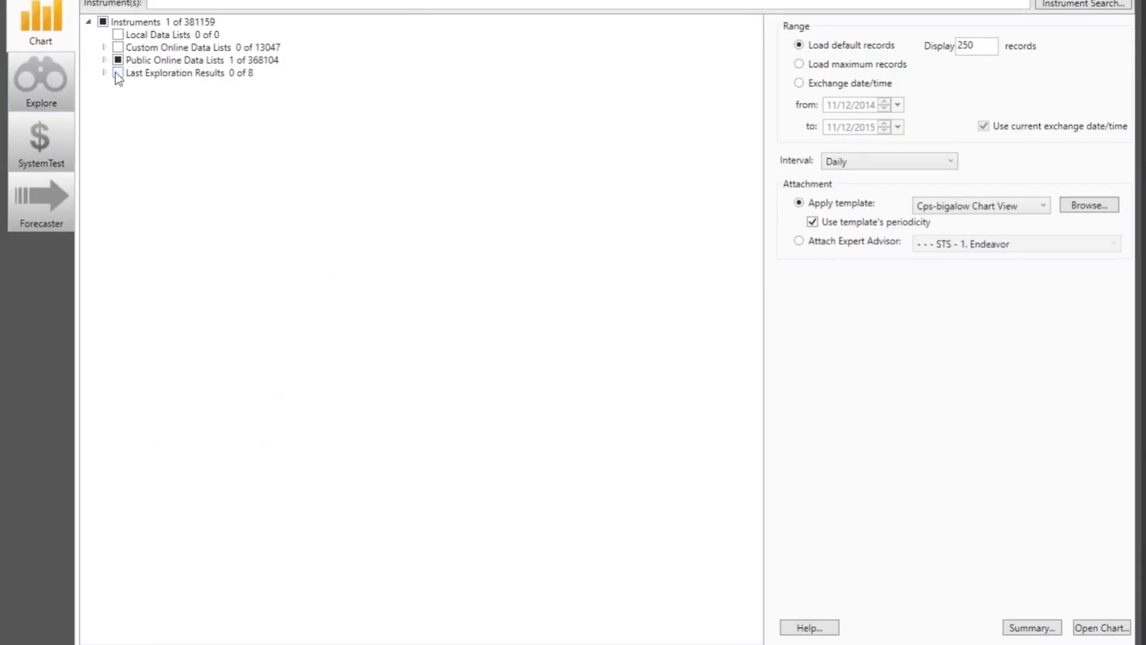
click(105, 60)
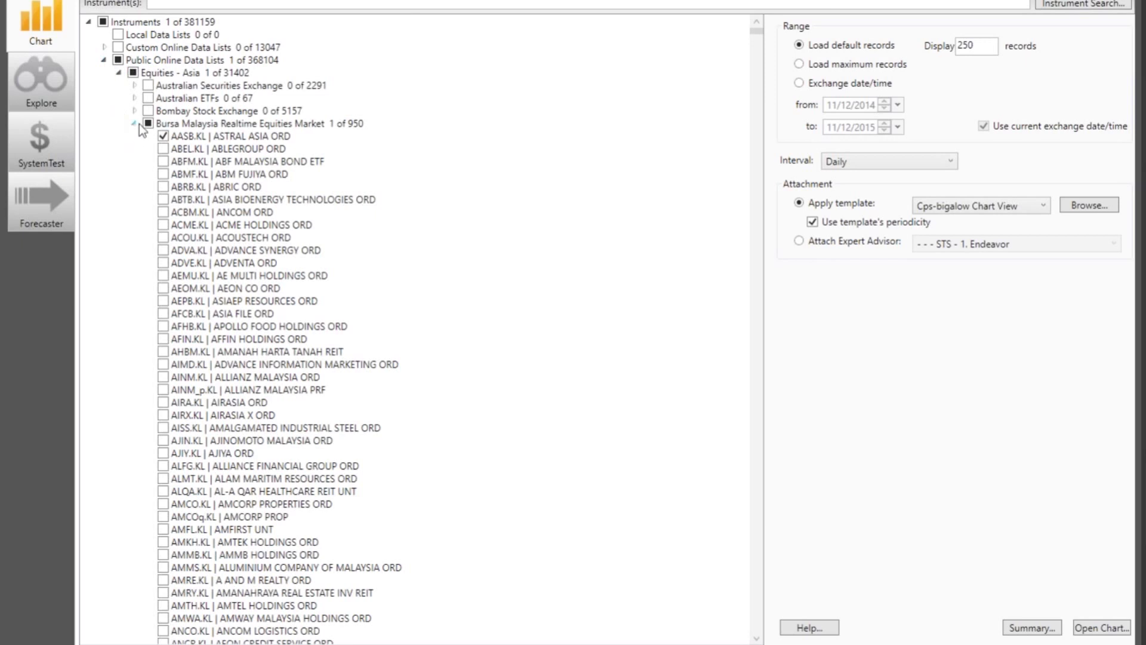
click(134, 123)
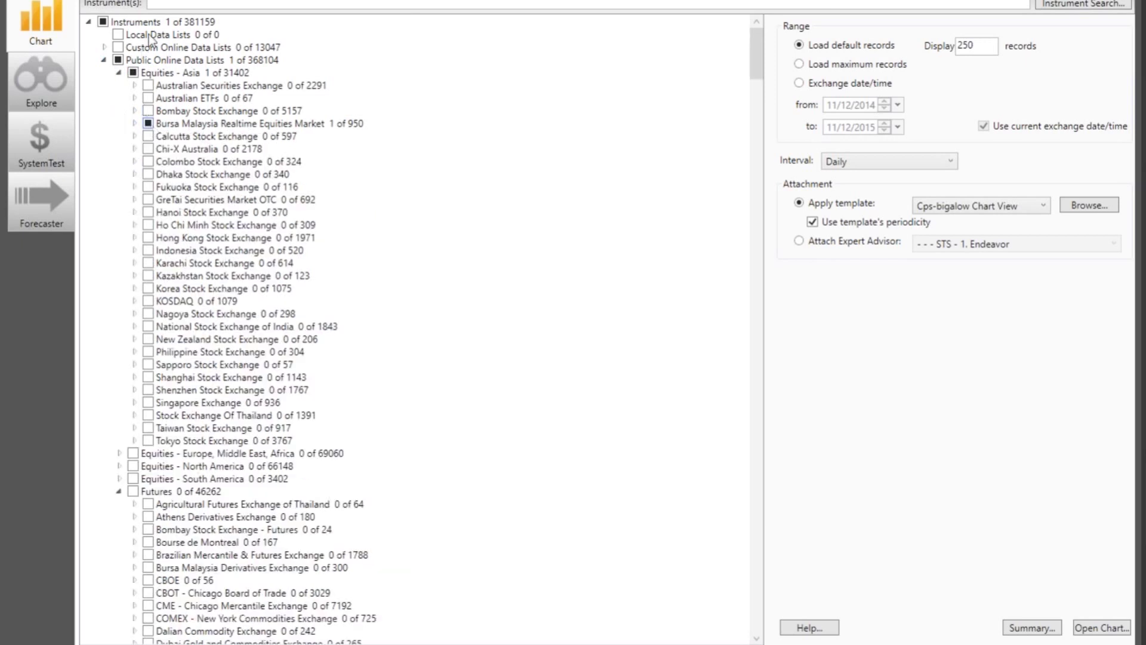
click(179, 22)
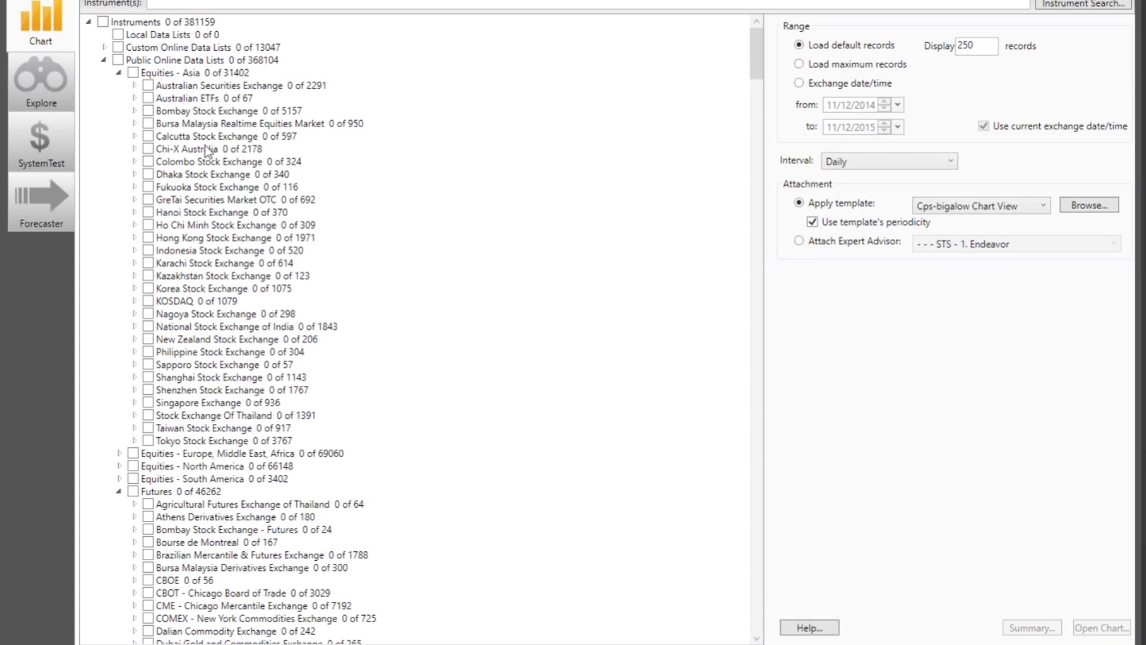
Step: Collapse the Futures and Equities - Asia lists and expand Equities - North America
click(118, 491)
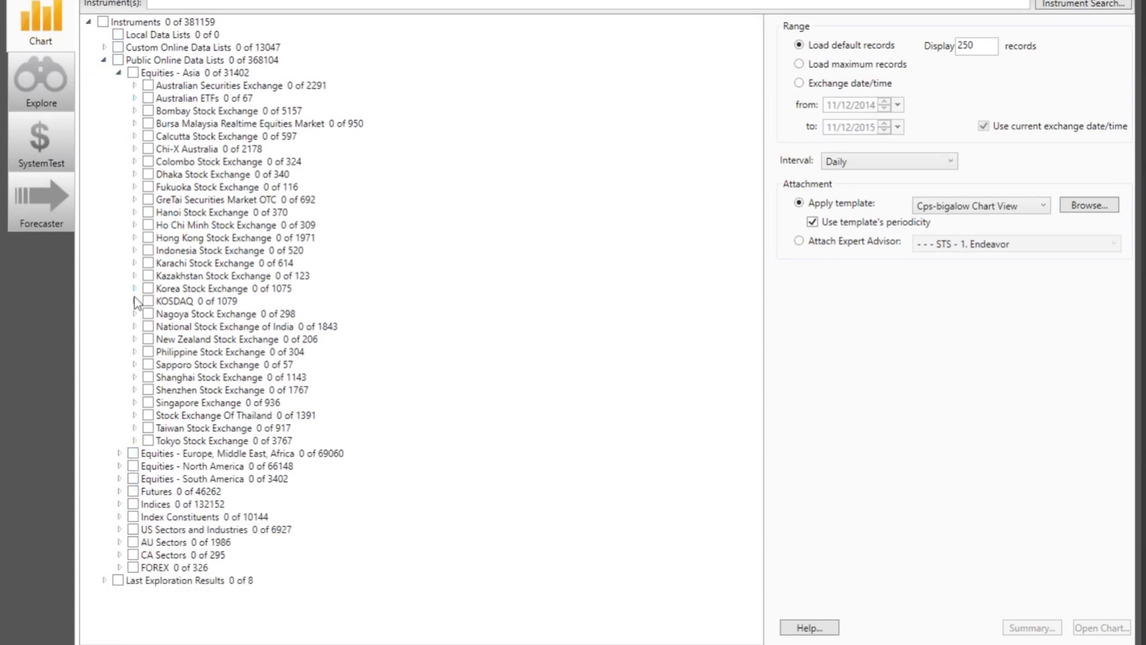
click(120, 73)
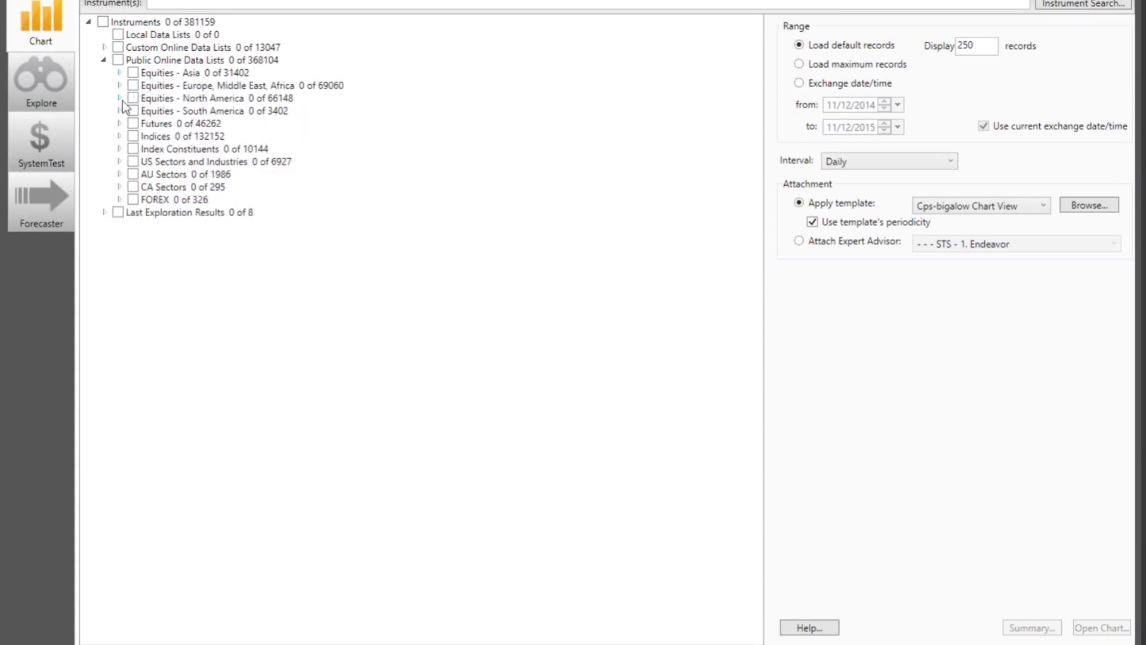
click(120, 98)
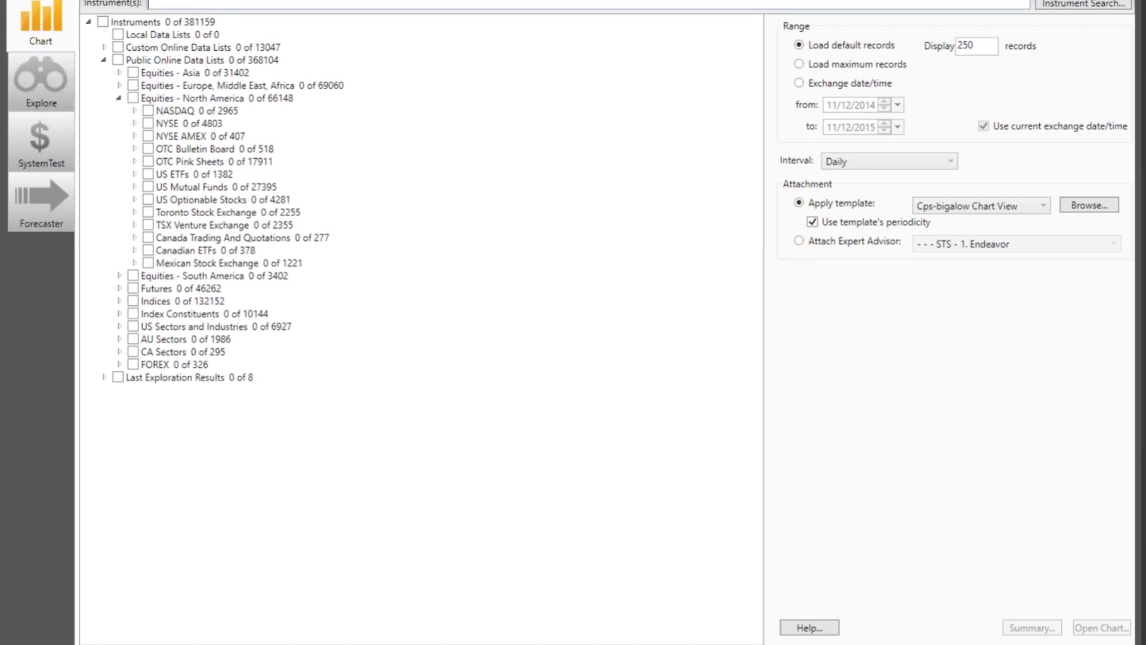
Step: Open a chart for the instrument dia using the Cps-bigalow Chart View template
text(dia)
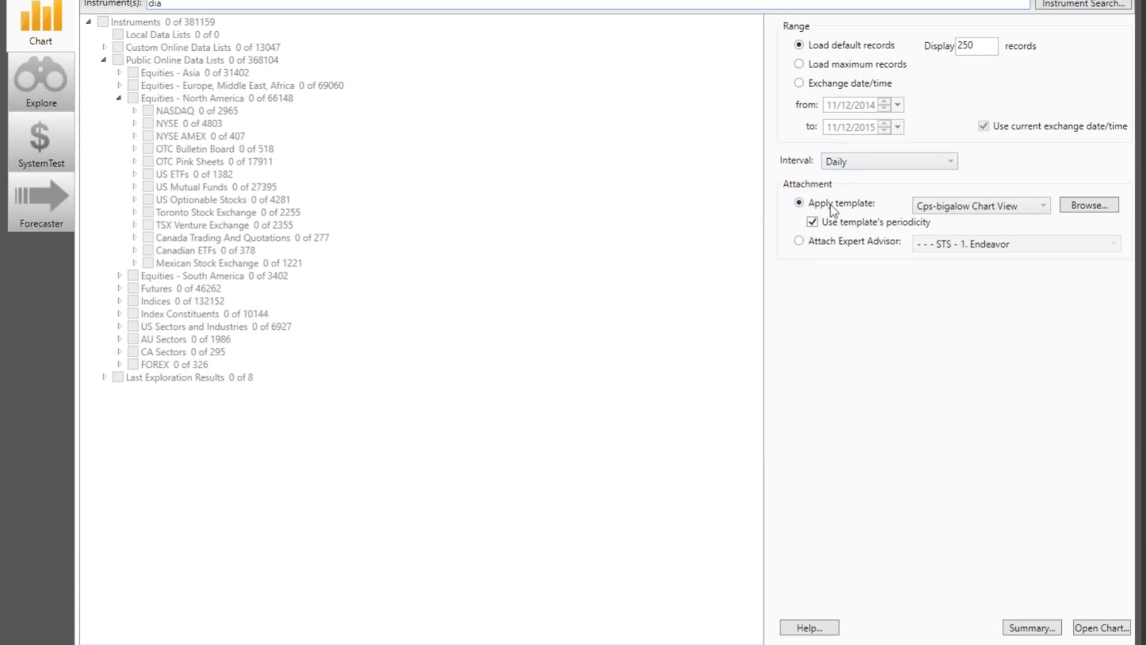
click(973, 211)
scroll(995, 223, up, 1)
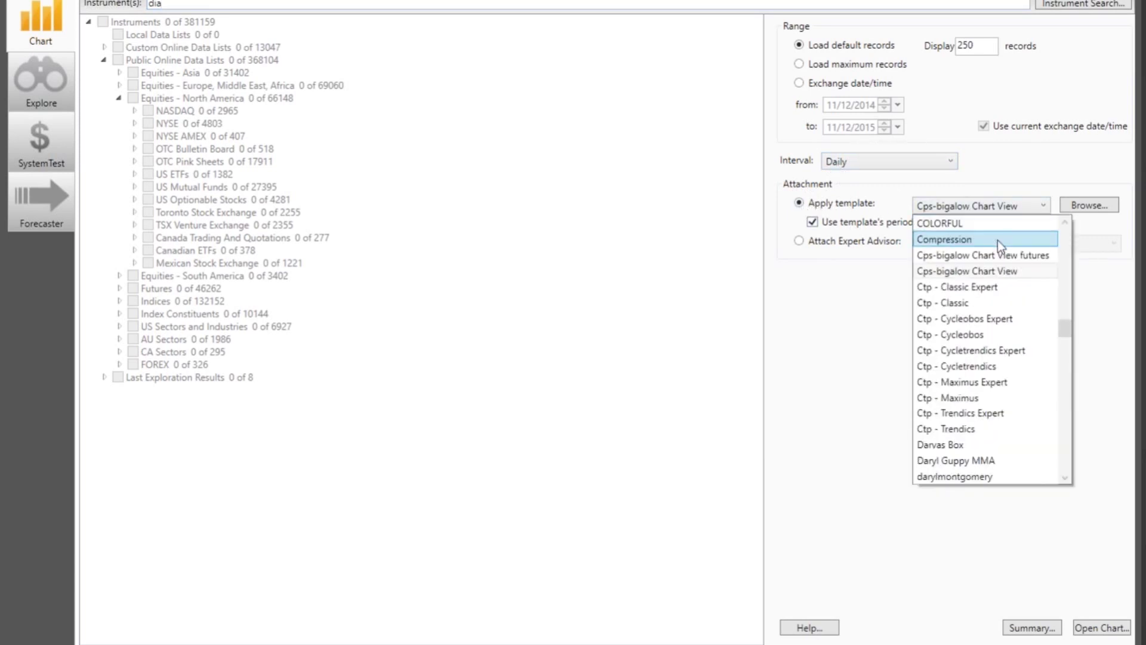
click(970, 272)
click(1096, 631)
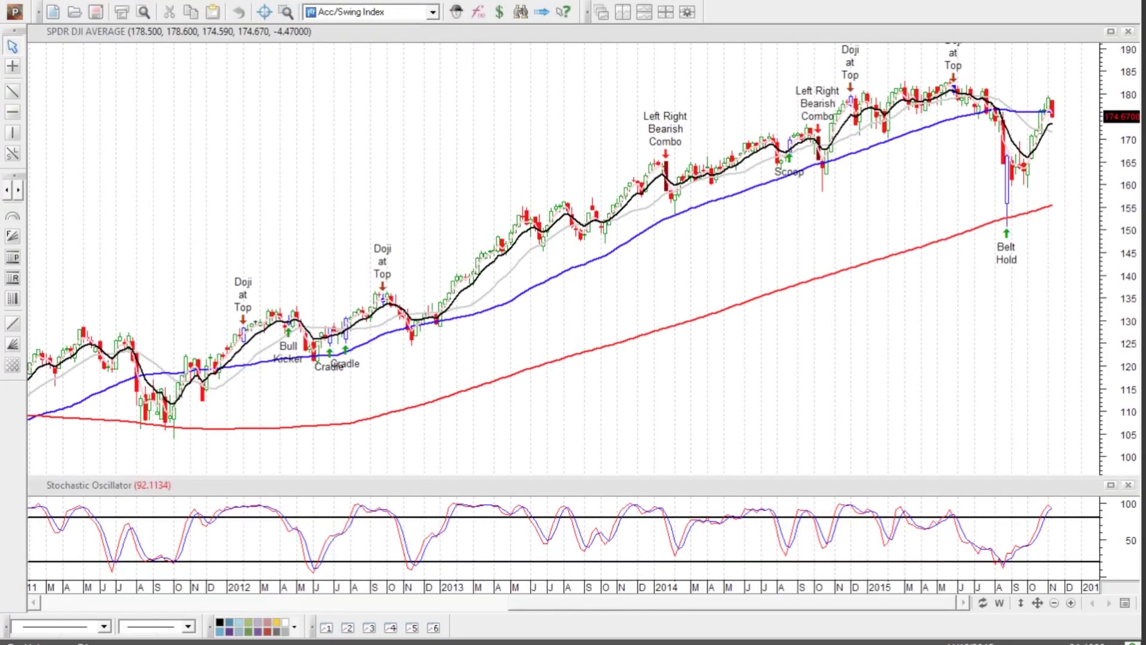
Step: Switch the chart to daily periodicity and zoom in on the most recent months of candles
click(1000, 601)
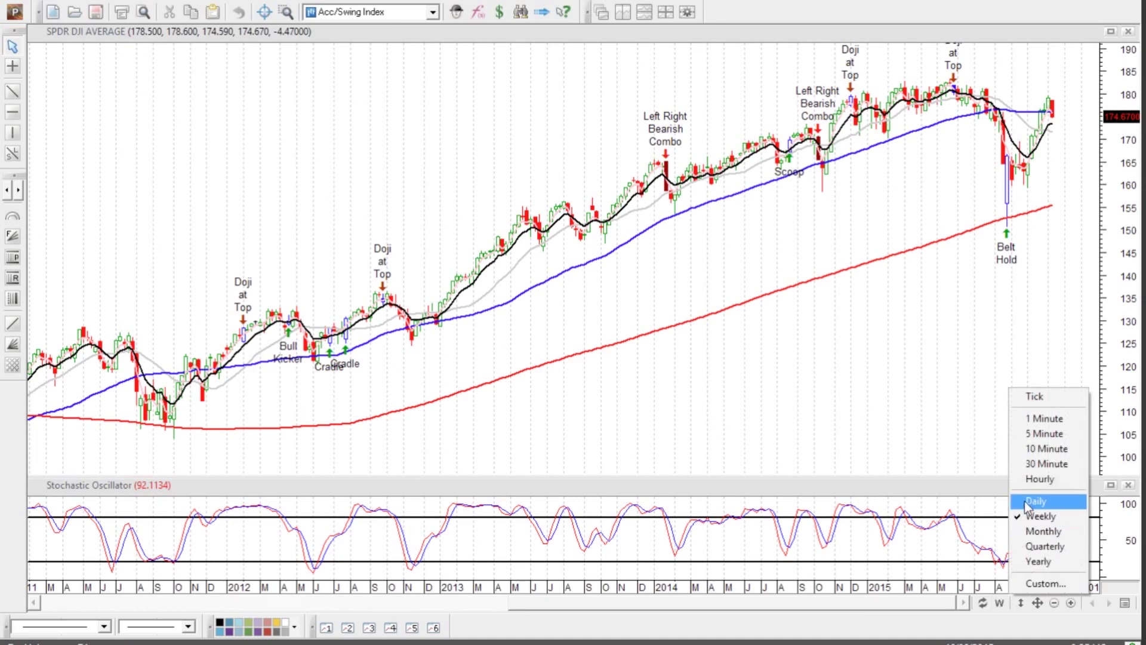
click(1028, 502)
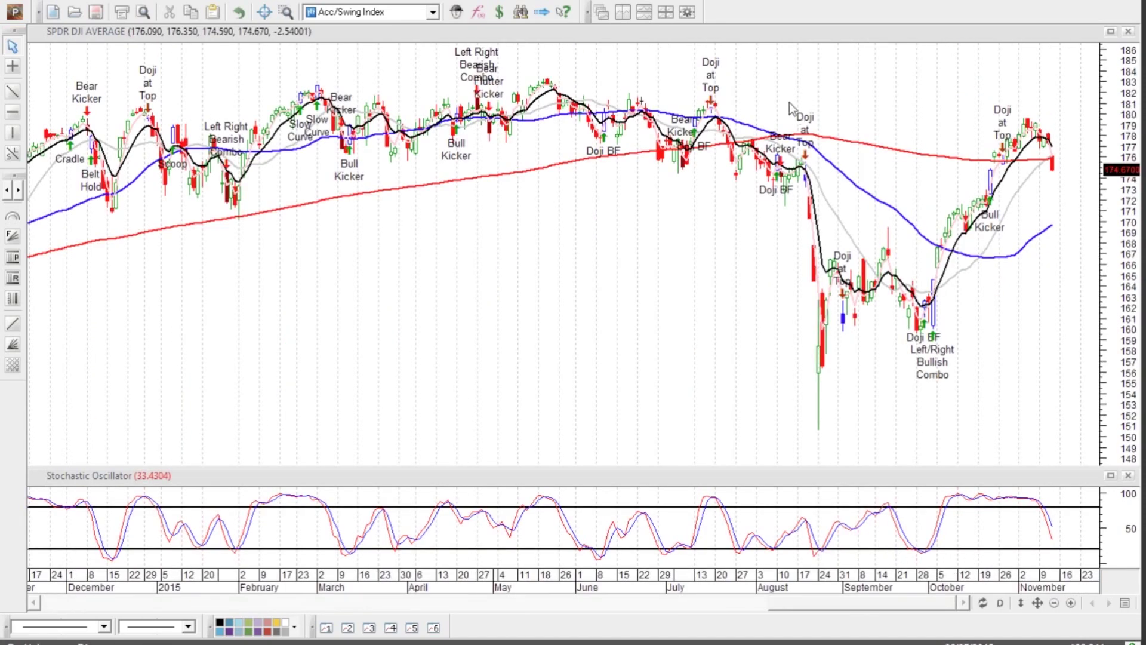
click(1072, 603)
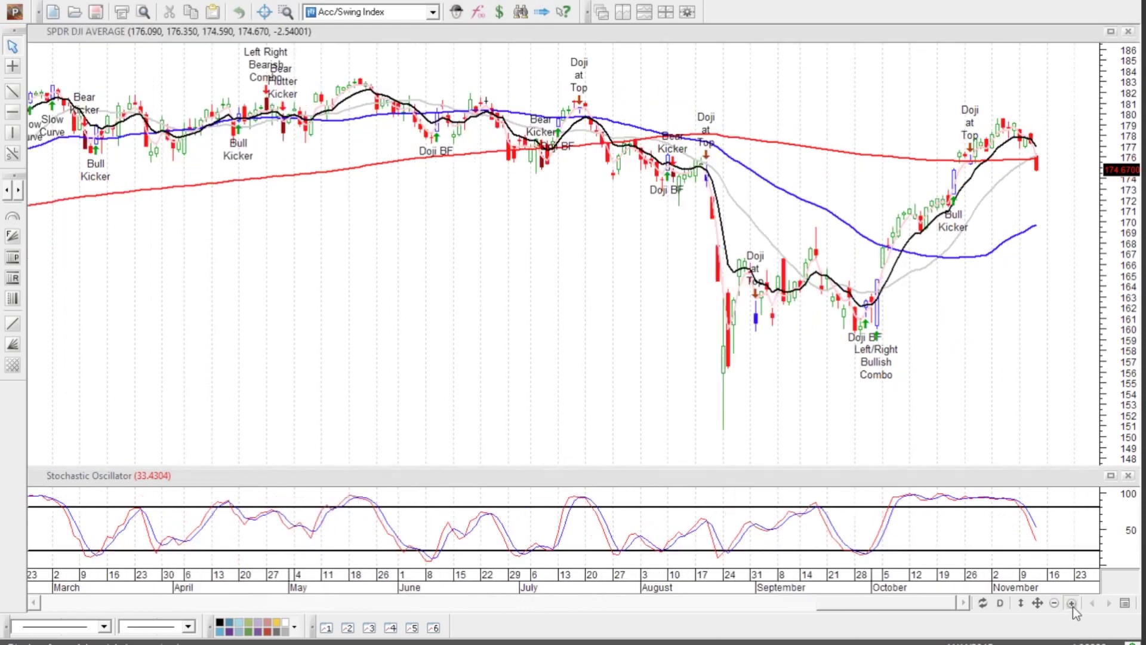
click(1072, 603)
click(1071, 603)
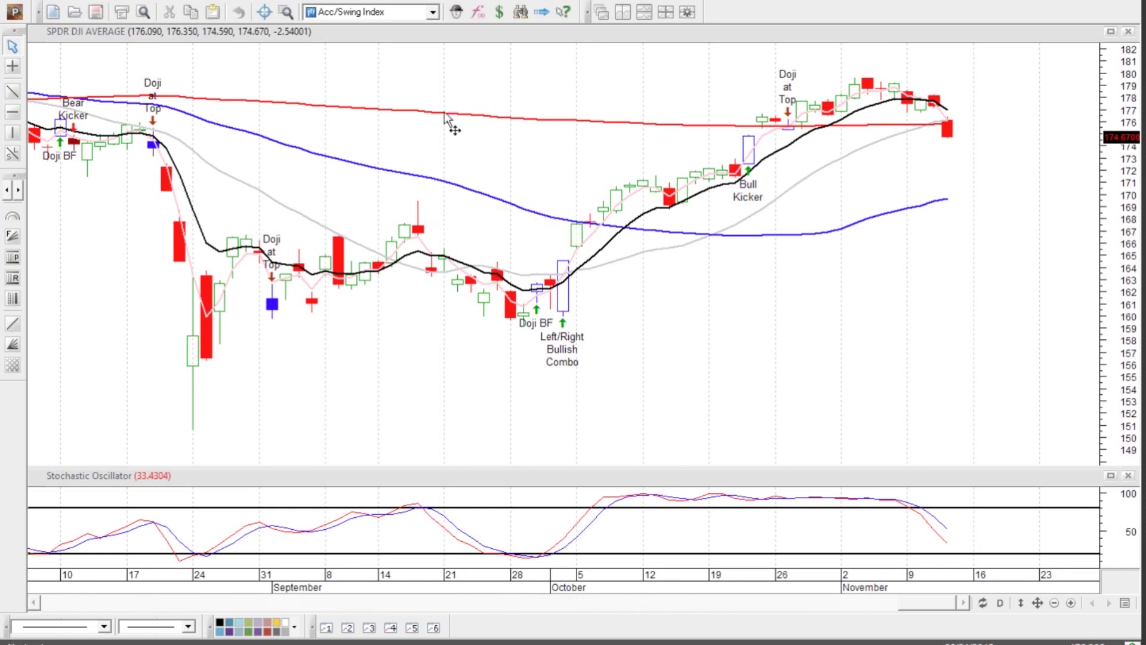
Step: Open the attached Expert Advisor's commentary for the chart
mouse_move(323, 226)
mouse_move(753, 182)
right_click(424, 142)
mouse_move(464, 192)
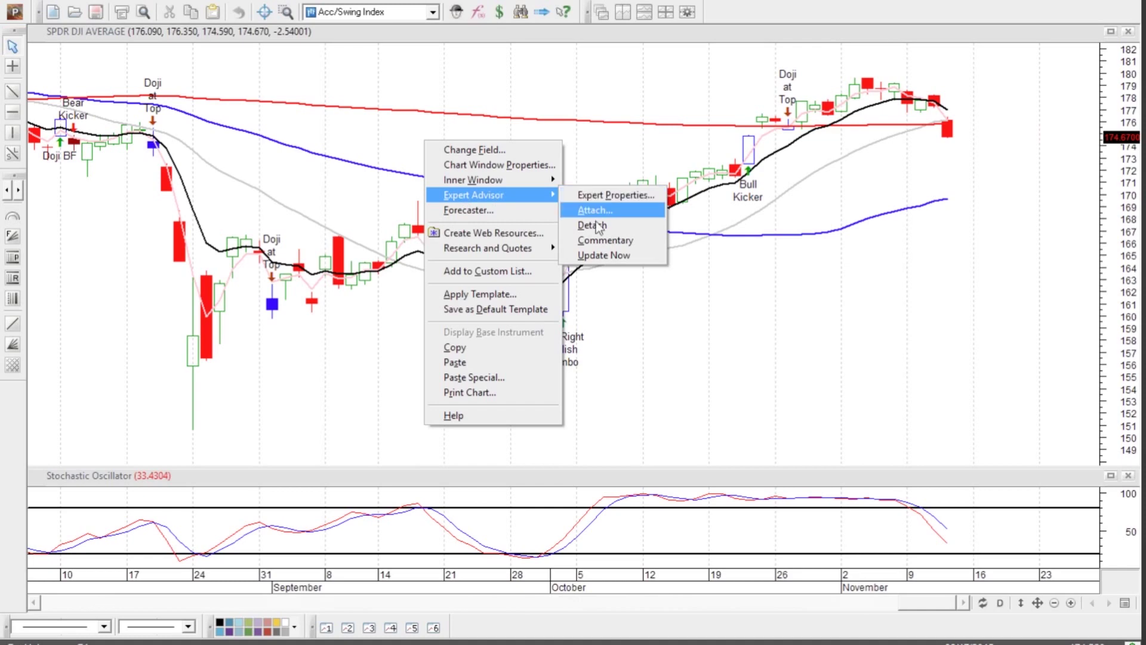
click(606, 239)
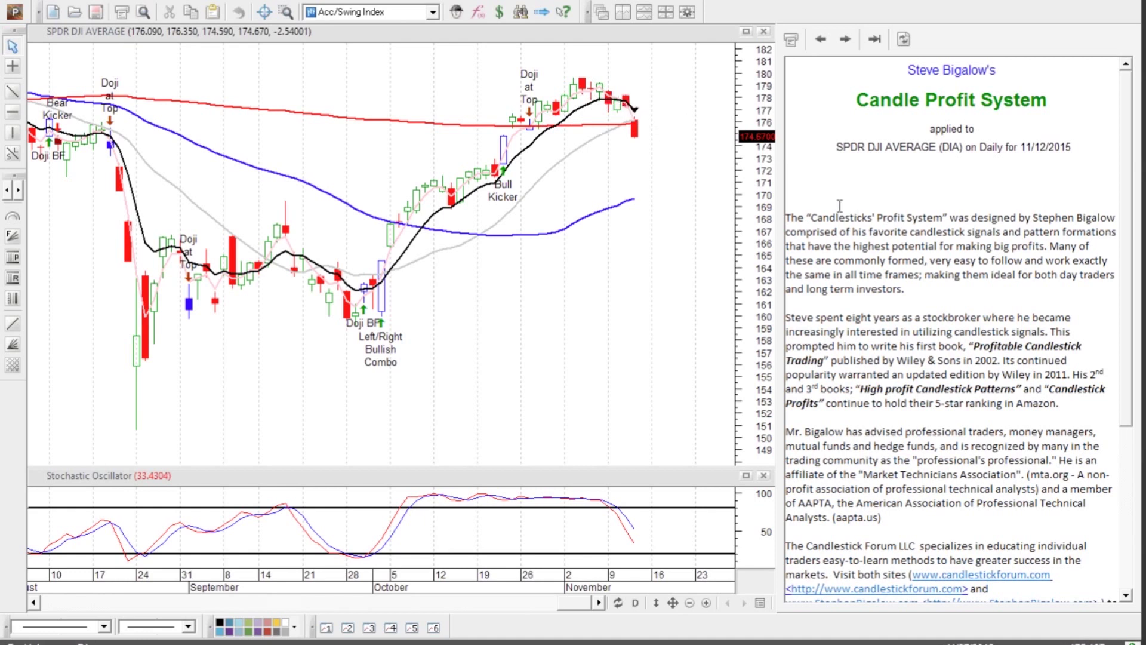
Step: Read through the Candle Profit System introduction in the commentary, highlighting its first paragraph
drag(786, 203, 838, 303)
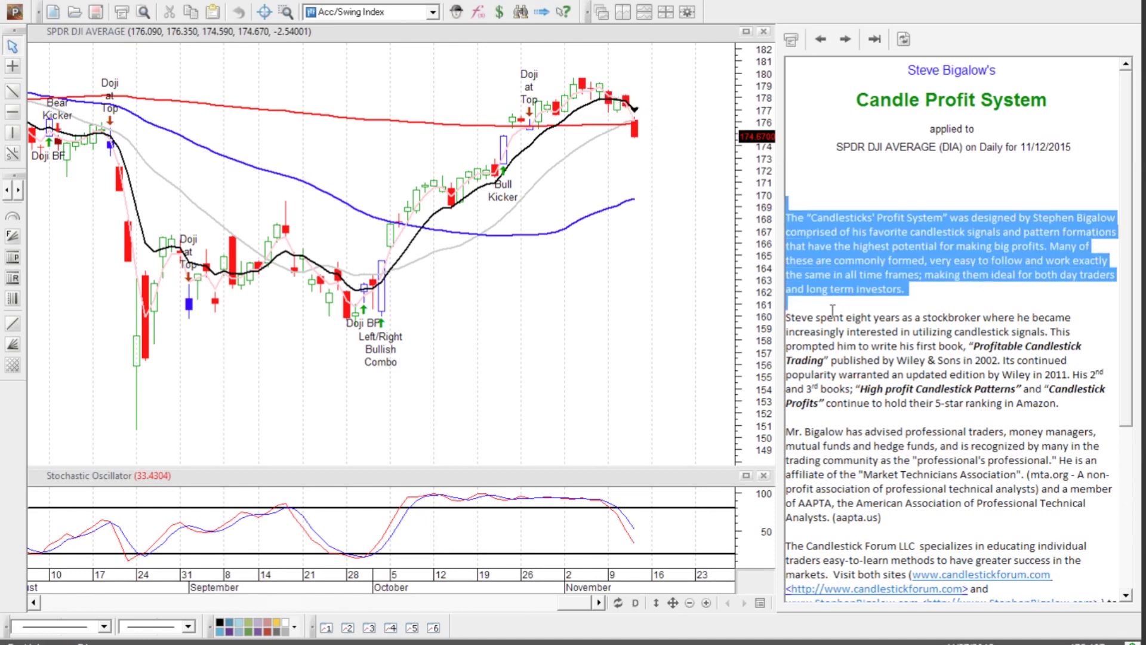
scroll(826, 316, down, 1)
scroll(826, 316, down, 4)
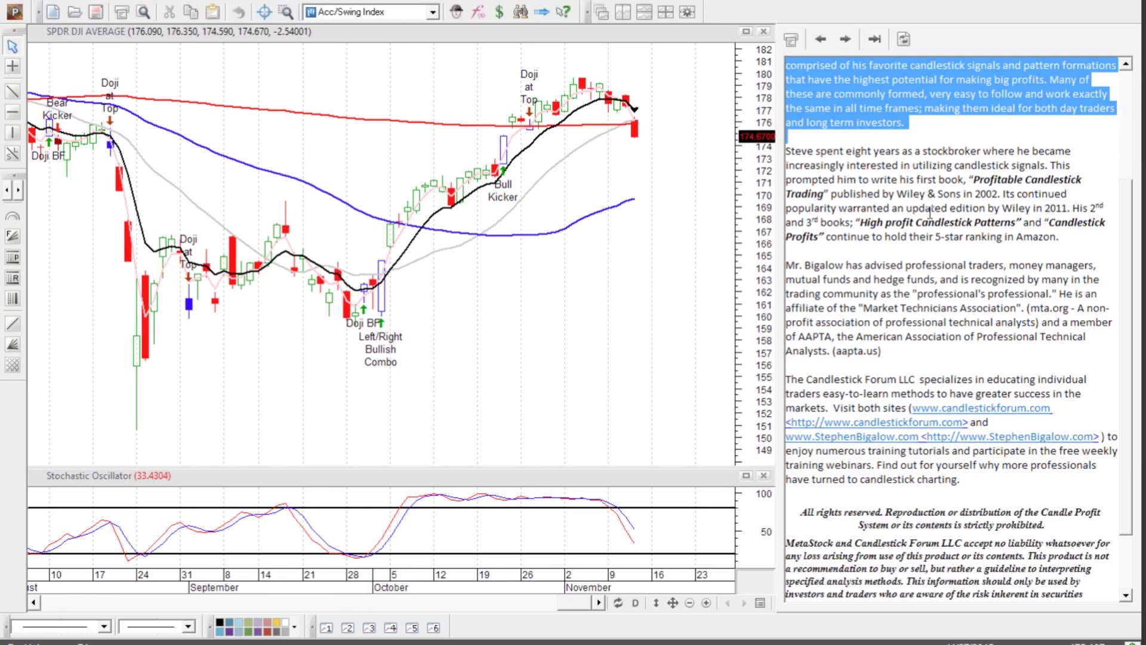
scroll(892, 296, down, 2)
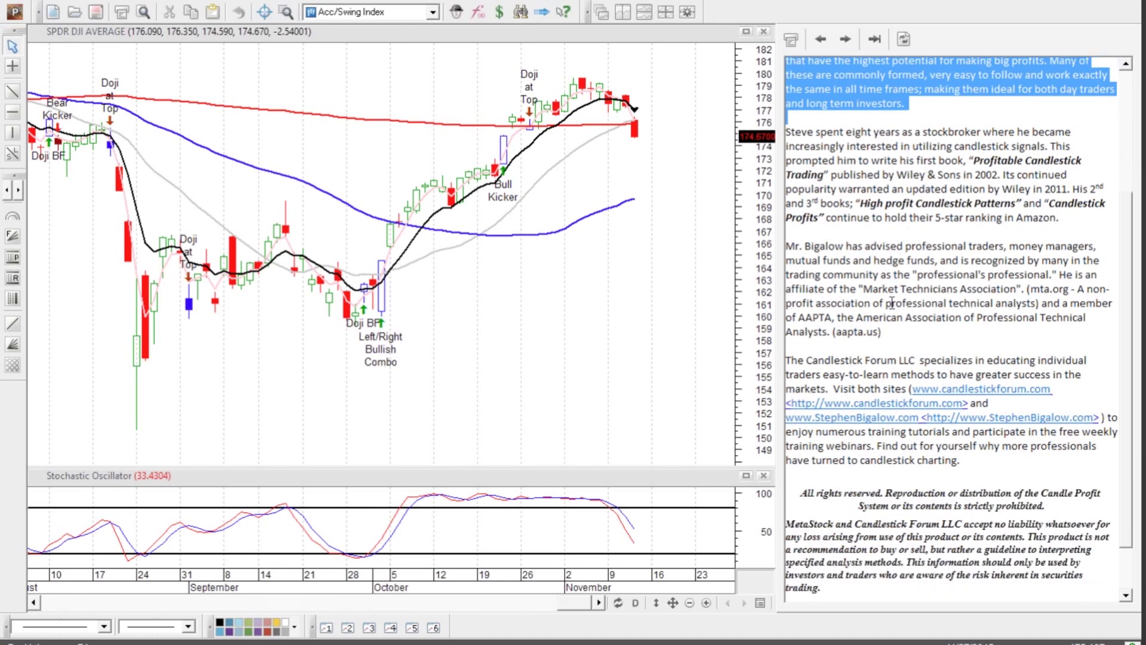
scroll(894, 457, up, 7)
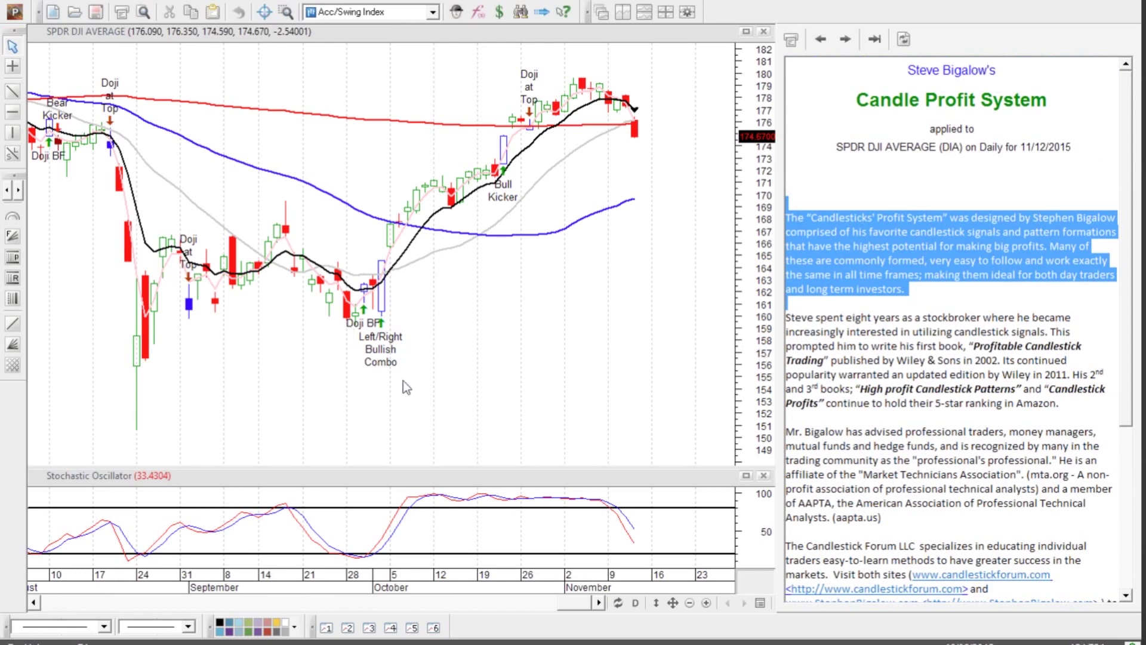
Step: Show the commentary for the Left/Right Bullish Combo signal of 10/2/2015 and enlarge its text
click(385, 386)
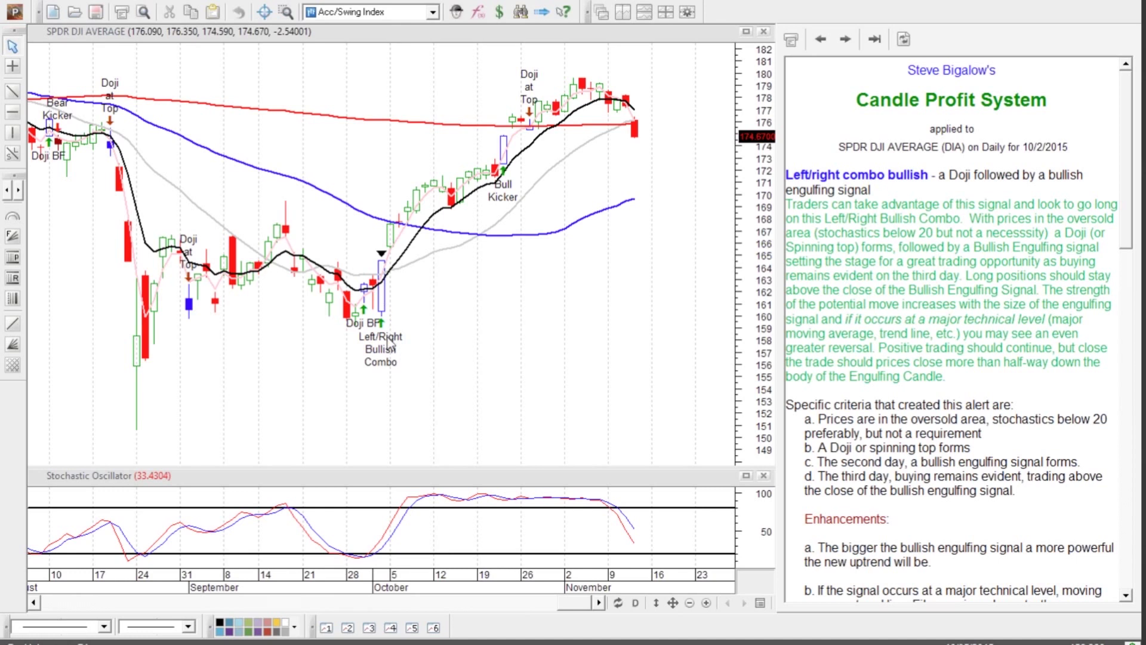
mouse_move(387, 275)
ctrl+scroll(861, 251, up, 4)
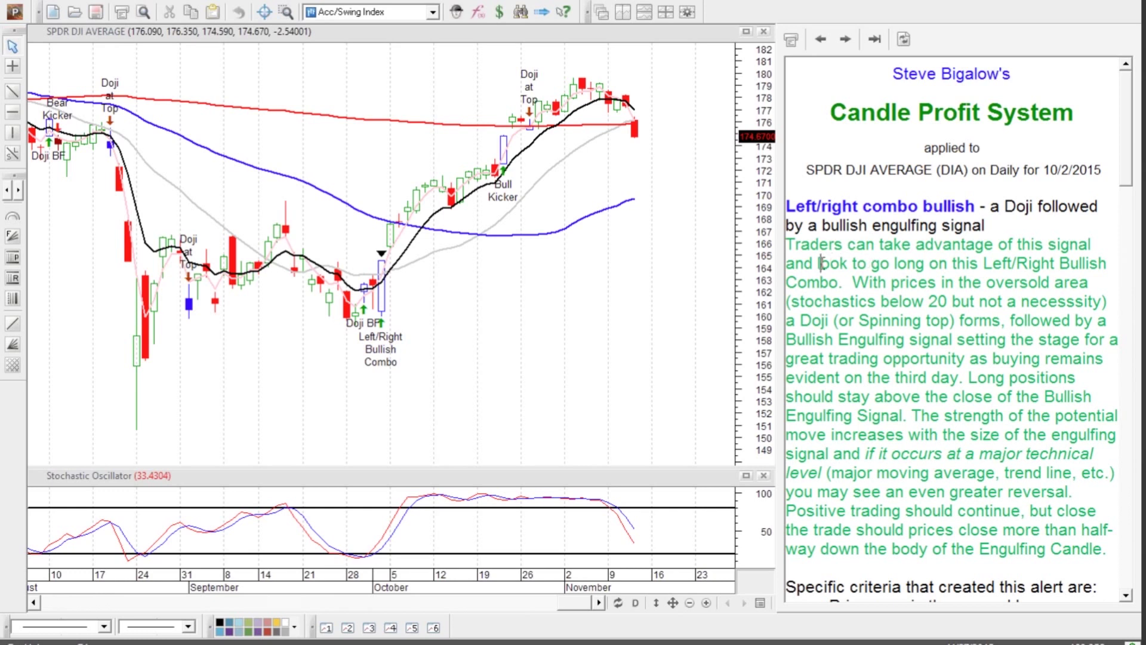
Step: Examine the Left/Right bullish combo's trading advice, alert criteria and enhancements, comparing them with the candles on the chart
drag(820, 263, 934, 269)
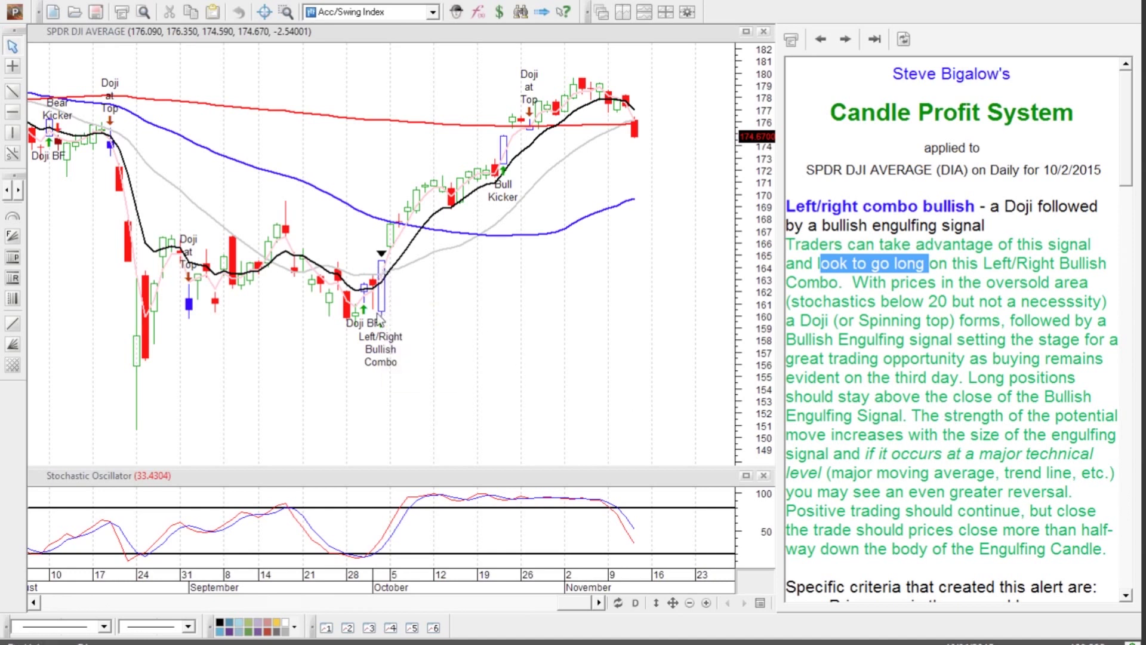
mouse_move(386, 323)
mouse_move(352, 328)
click(931, 484)
scroll(931, 483, down, 4)
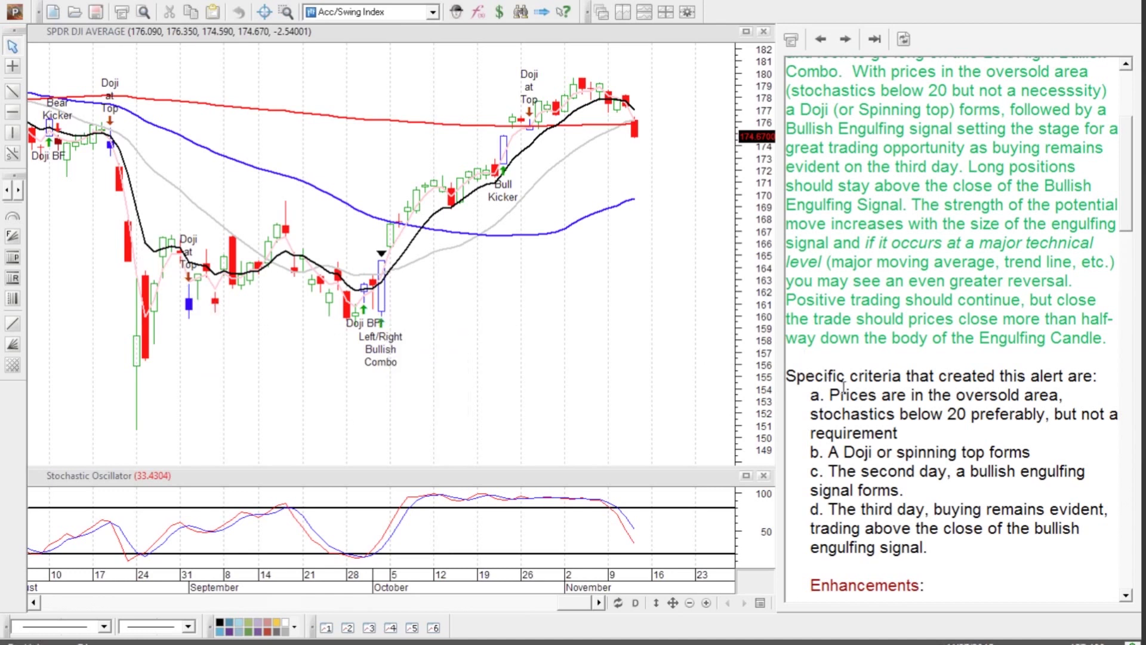
drag(828, 394, 896, 431)
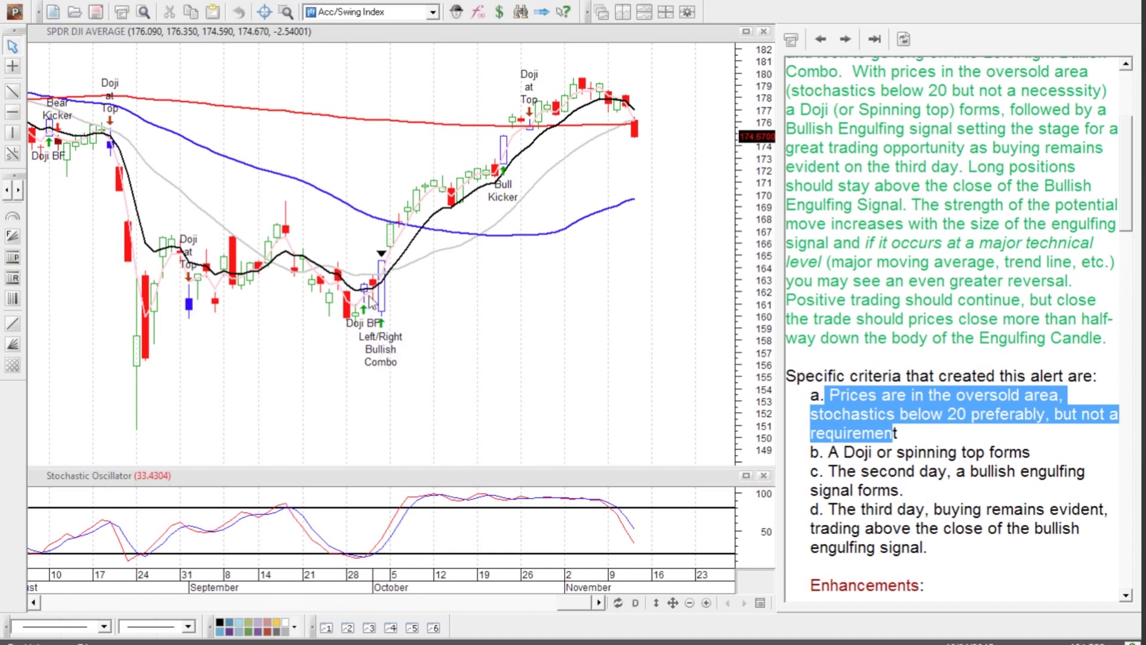
mouse_move(366, 297)
scroll(896, 298, down, 5)
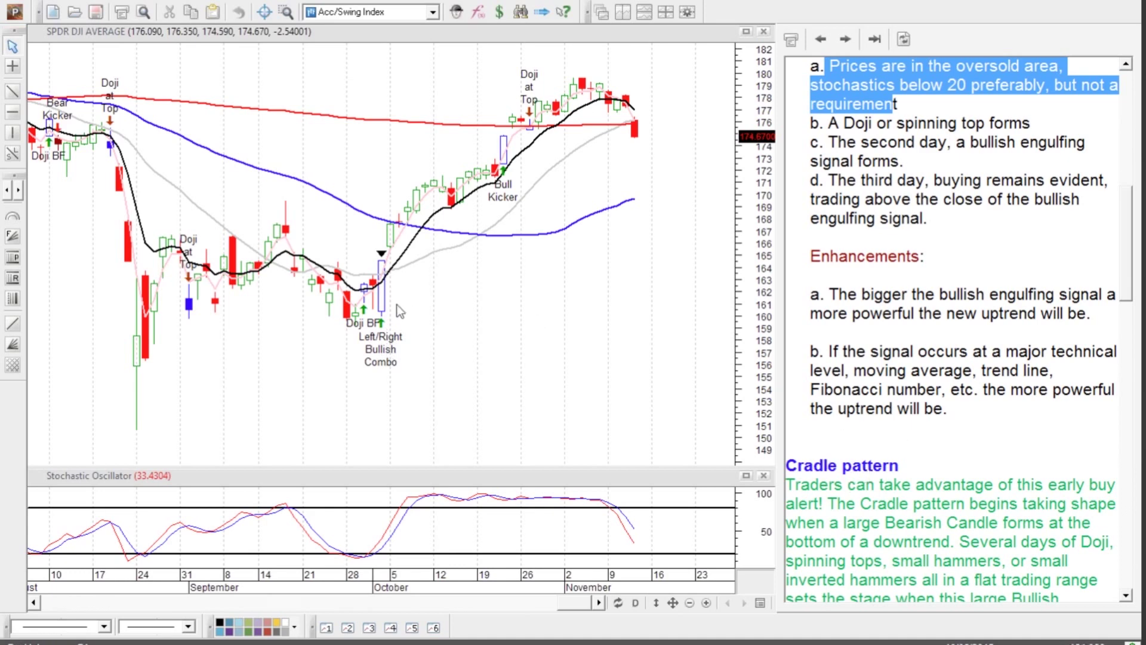
Step: Read the Cradle pattern's description and its specific alert criteria in the commentary
click(944, 504)
scroll(947, 509, down, 1)
scroll(947, 509, down, 10)
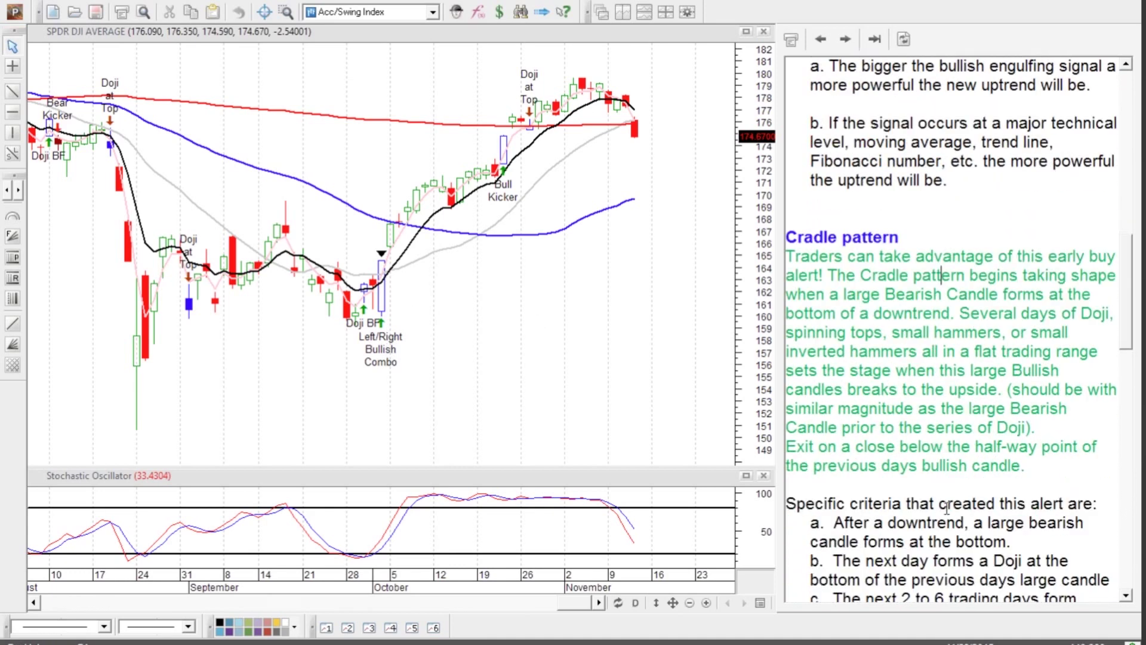
scroll(948, 509, down, 3)
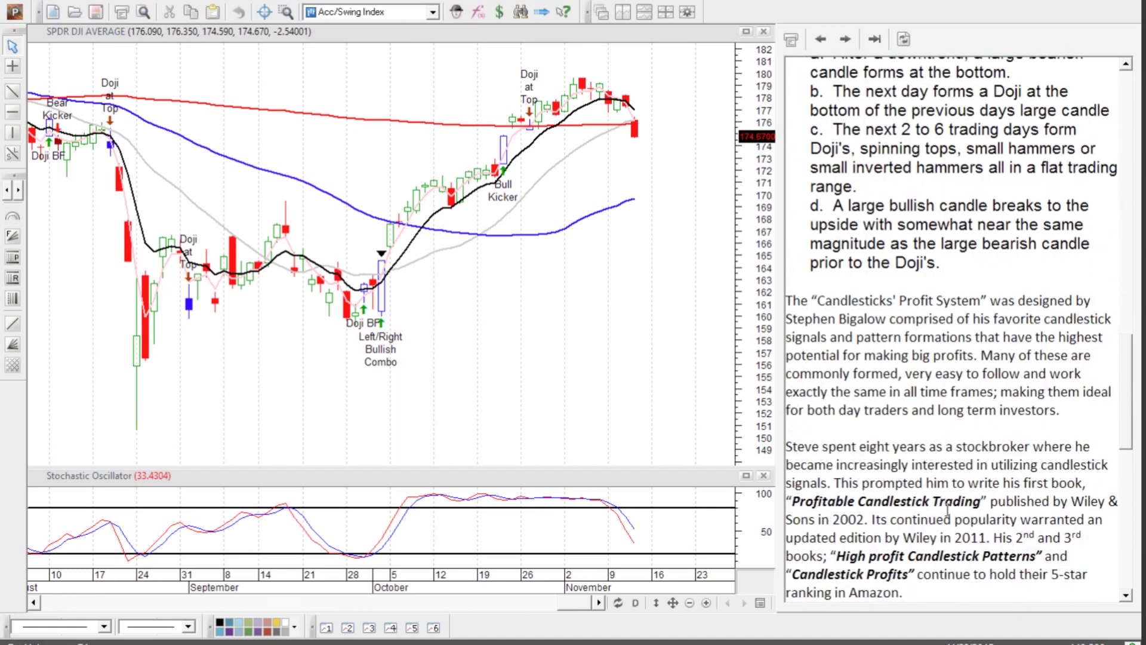
scroll(921, 446, up, 3)
scroll(921, 446, up, 3)
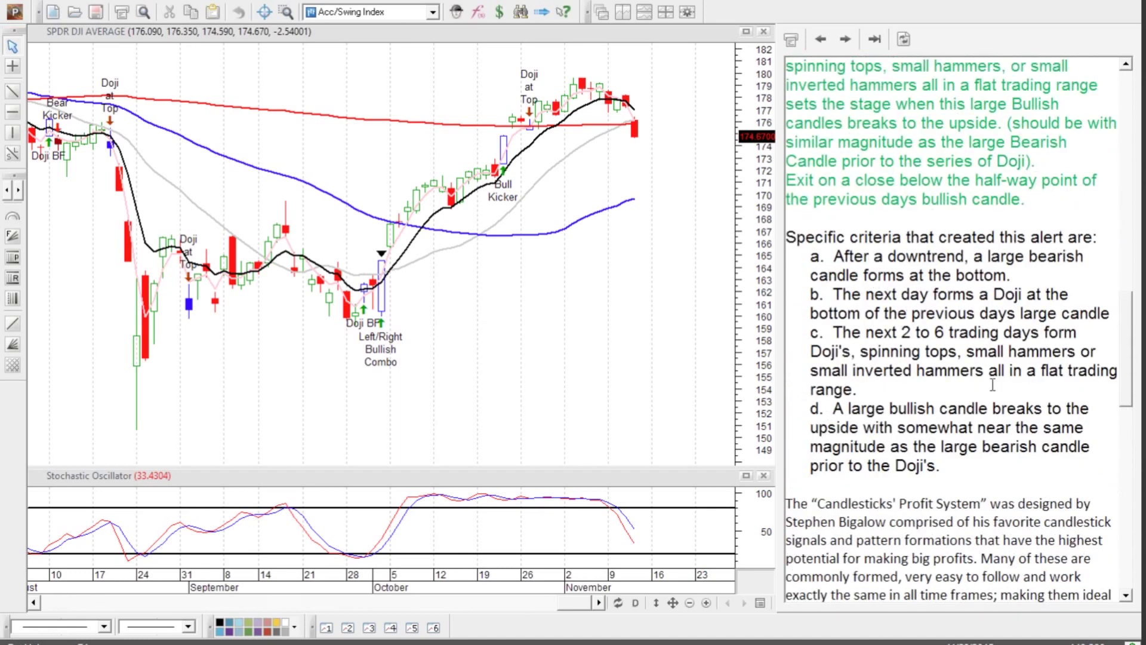
scroll(955, 457, up, 2)
scroll(955, 456, up, 3)
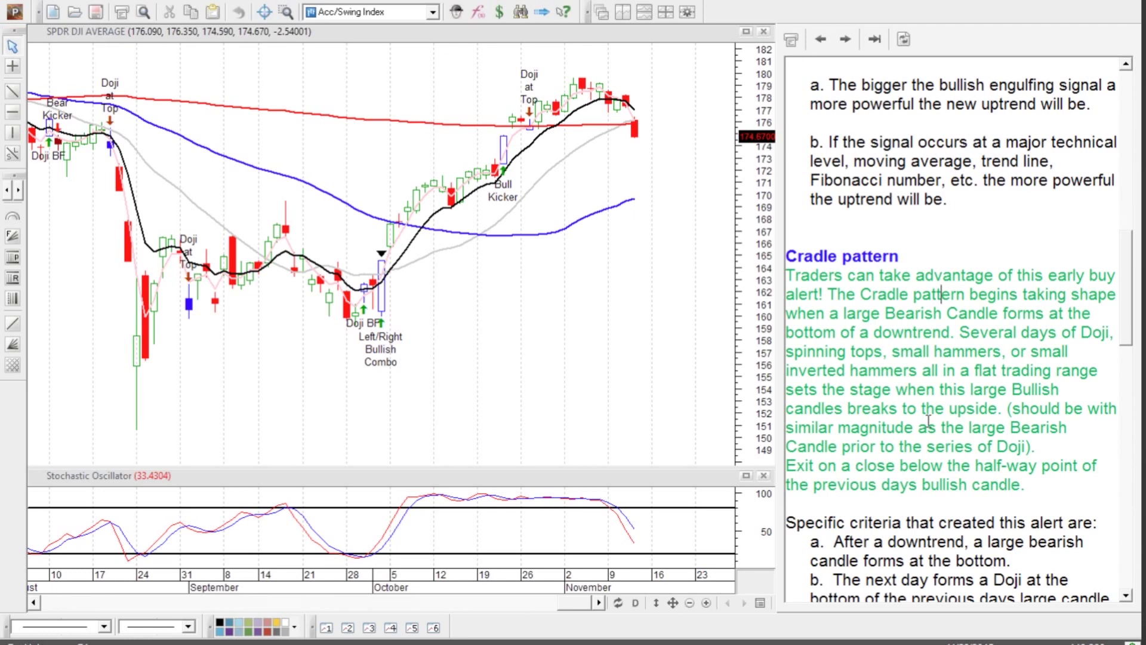
scroll(929, 421, up, 1)
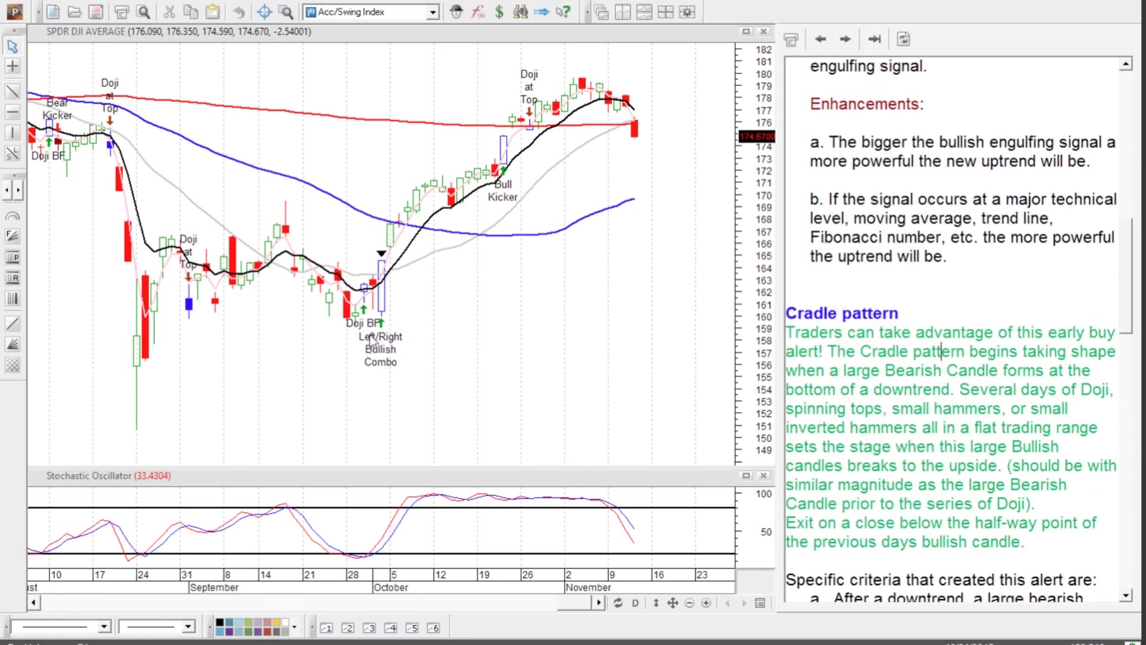
Step: Review the Left/Right bullish combo criteria again and select the Bull Kicker signal on the chart
mouse_move(372, 339)
scroll(929, 470, up, 2)
scroll(922, 467, up, 2)
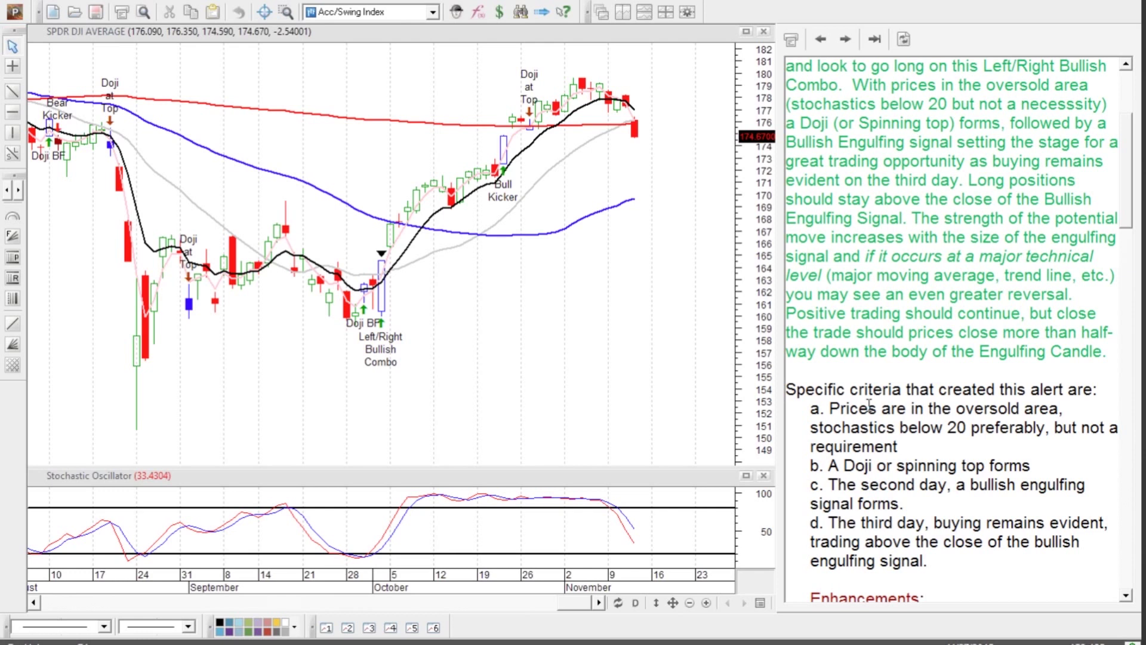
click(505, 210)
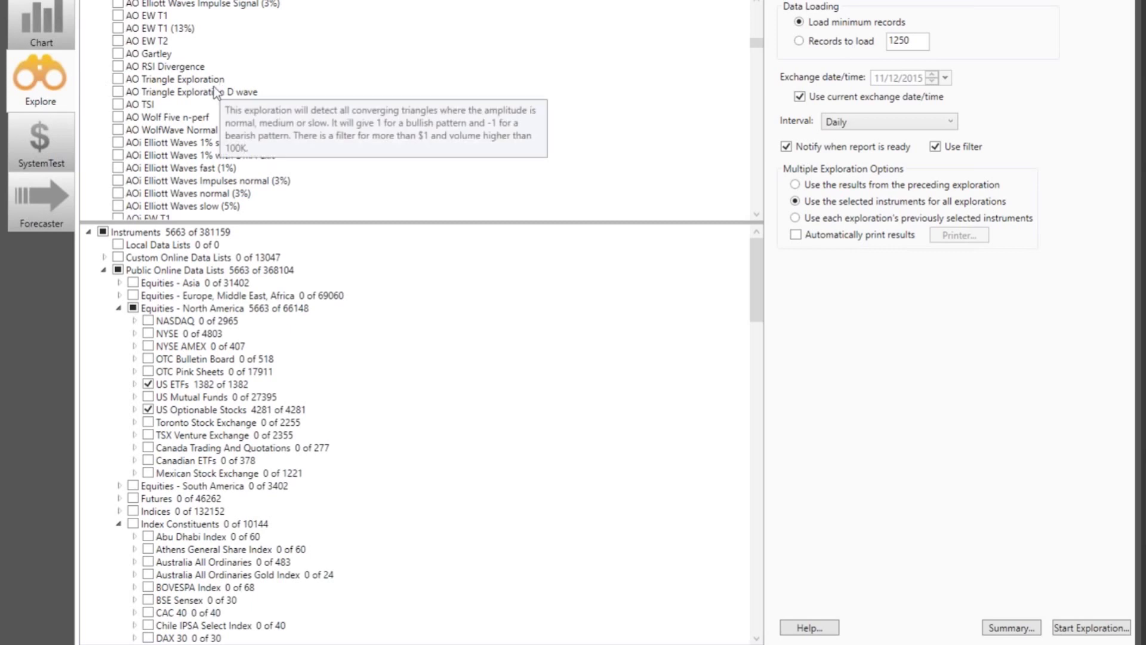
Step: Enlarge the explorations list and browse it to the CPS group, examining the description of CPS - Doji Dynamite
scroll(760, 44, up, 15)
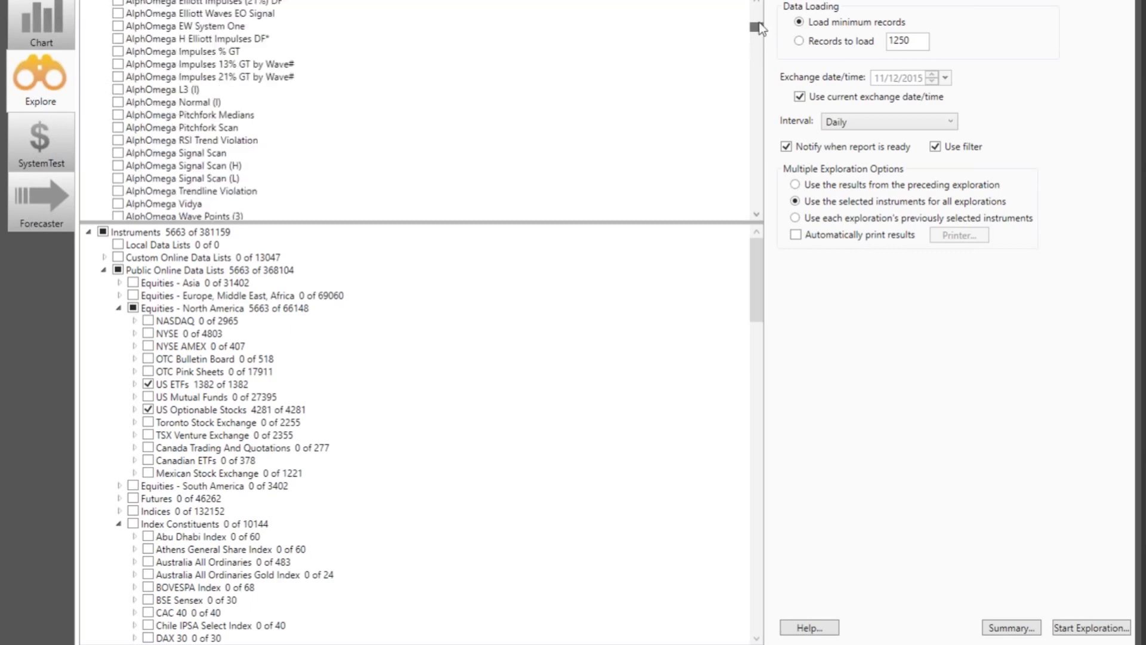
drag(432, 223, 442, 543)
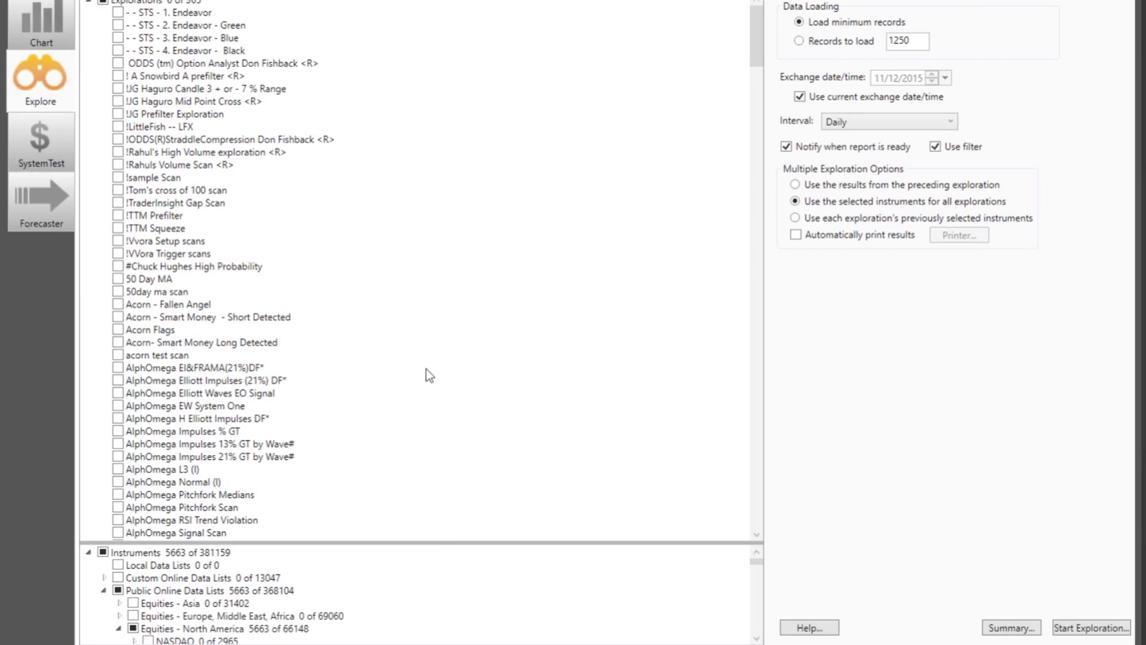
scroll(427, 368, down, 3)
scroll(430, 375, down, 10)
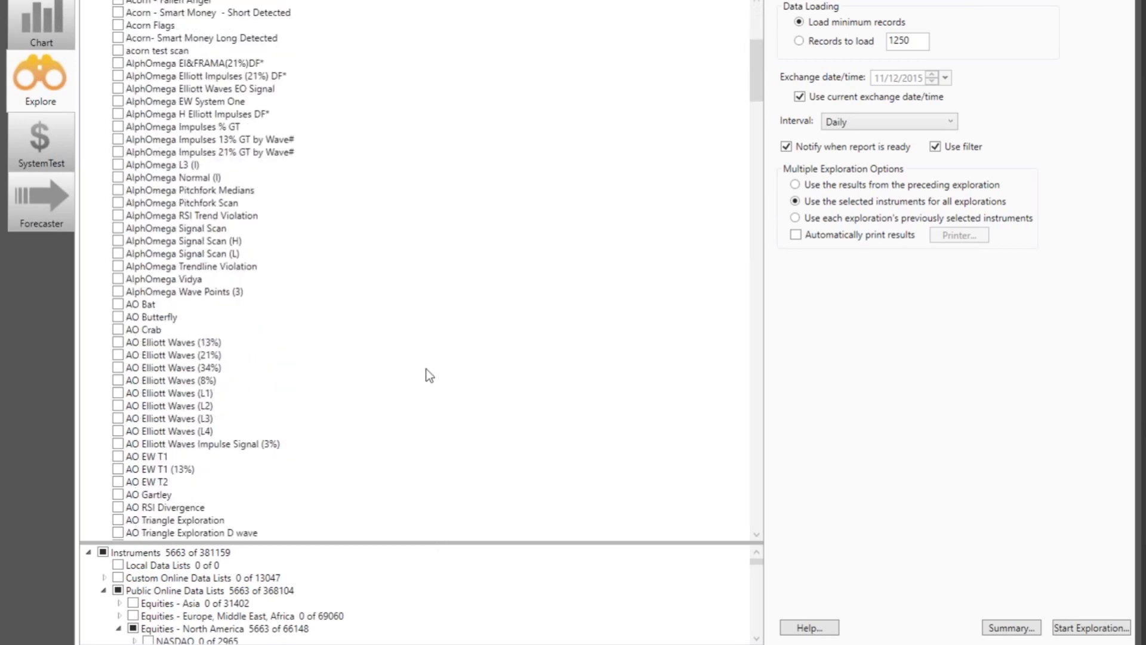
scroll(430, 374, down, 11)
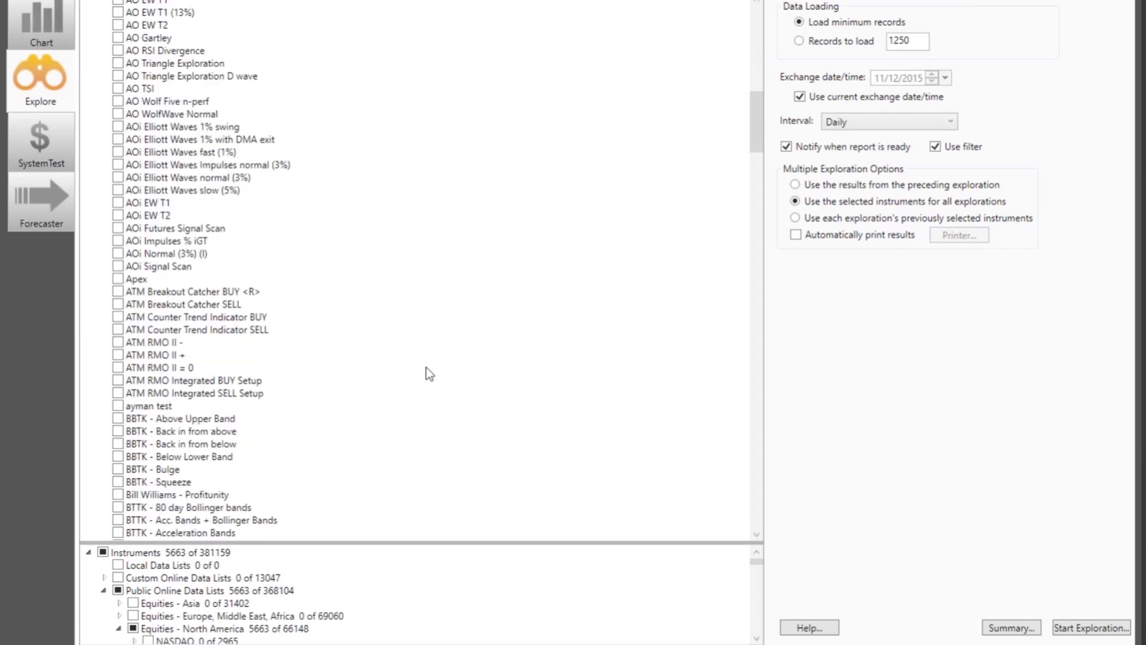
scroll(429, 374, down, 6)
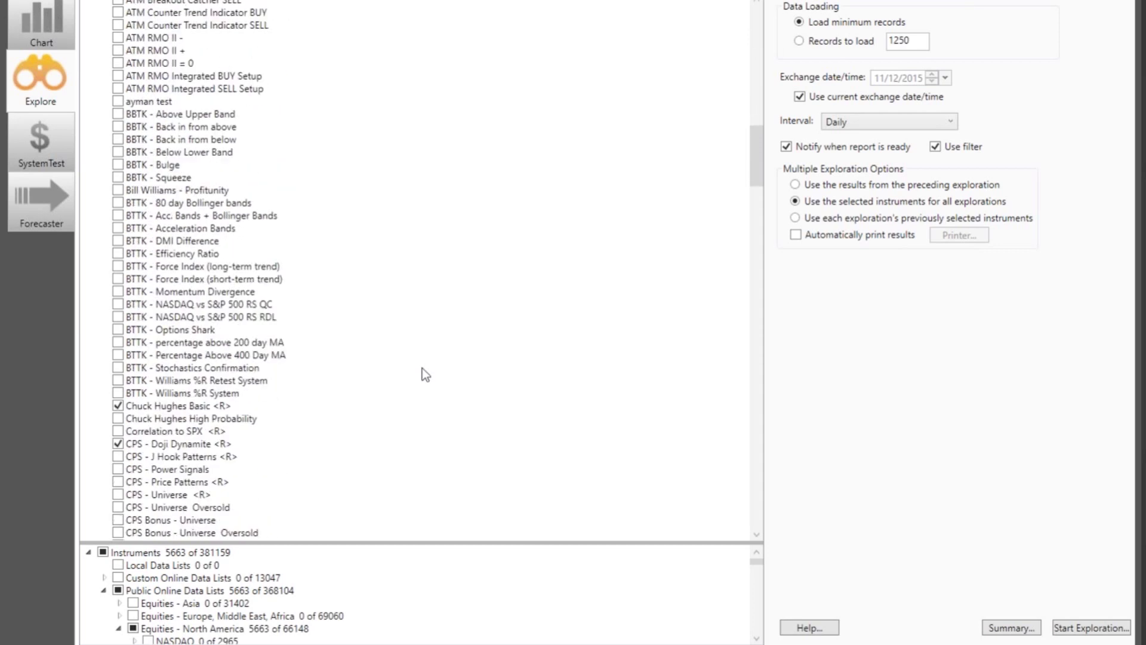
mouse_move(158, 375)
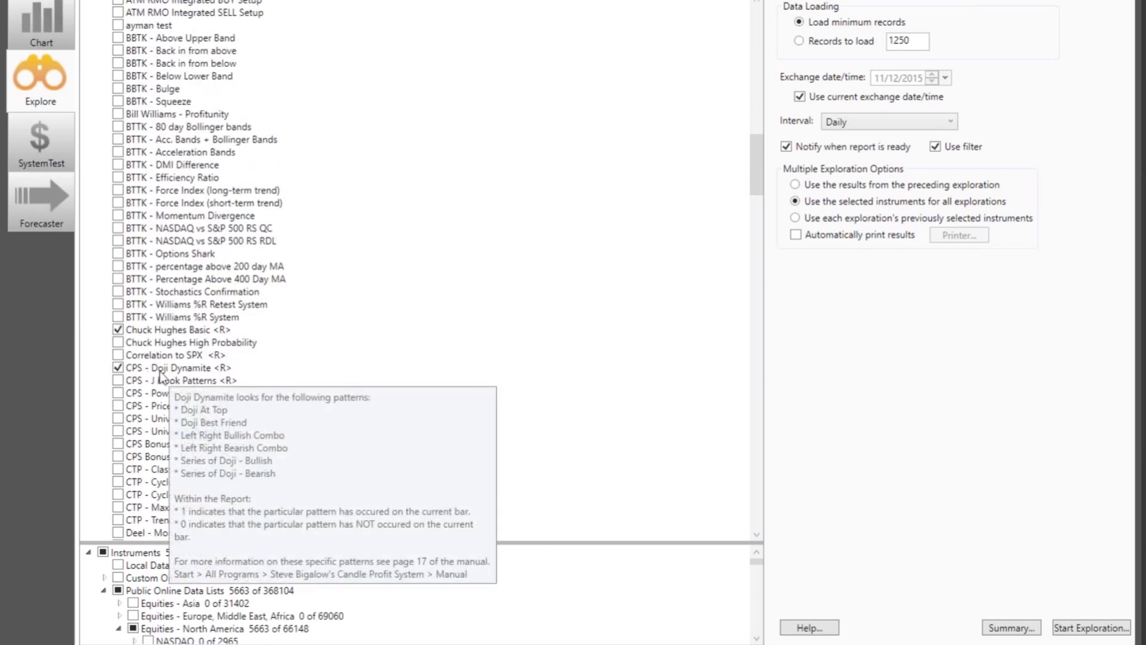
scroll(160, 375, down, 2)
mouse_move(132, 255)
mouse_move(189, 468)
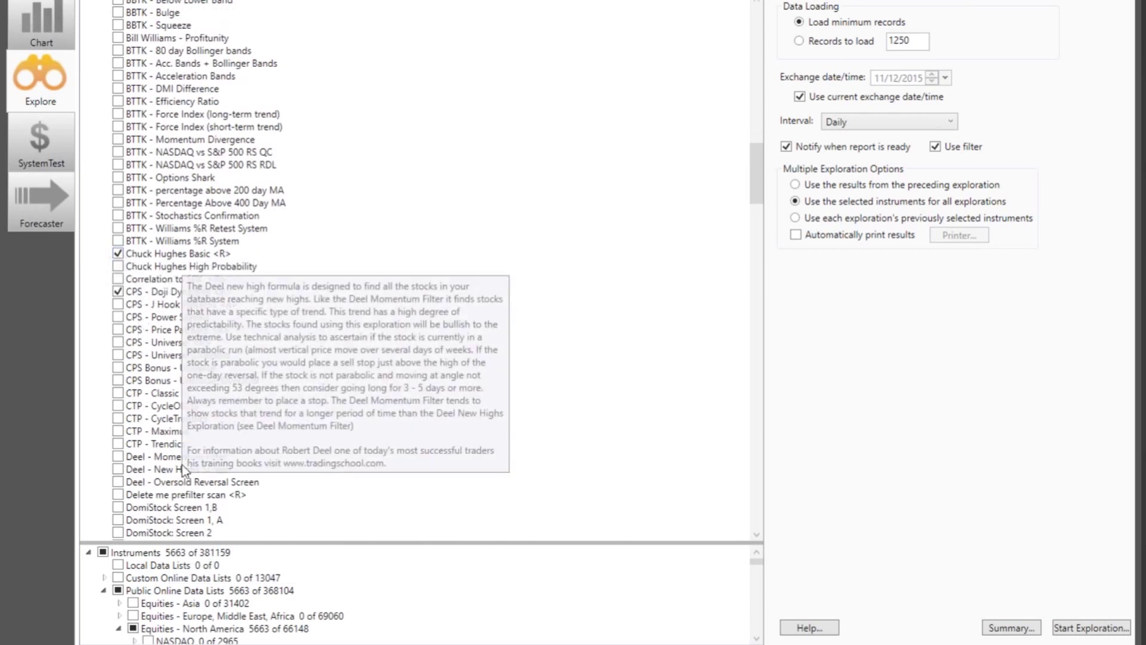
mouse_move(178, 393)
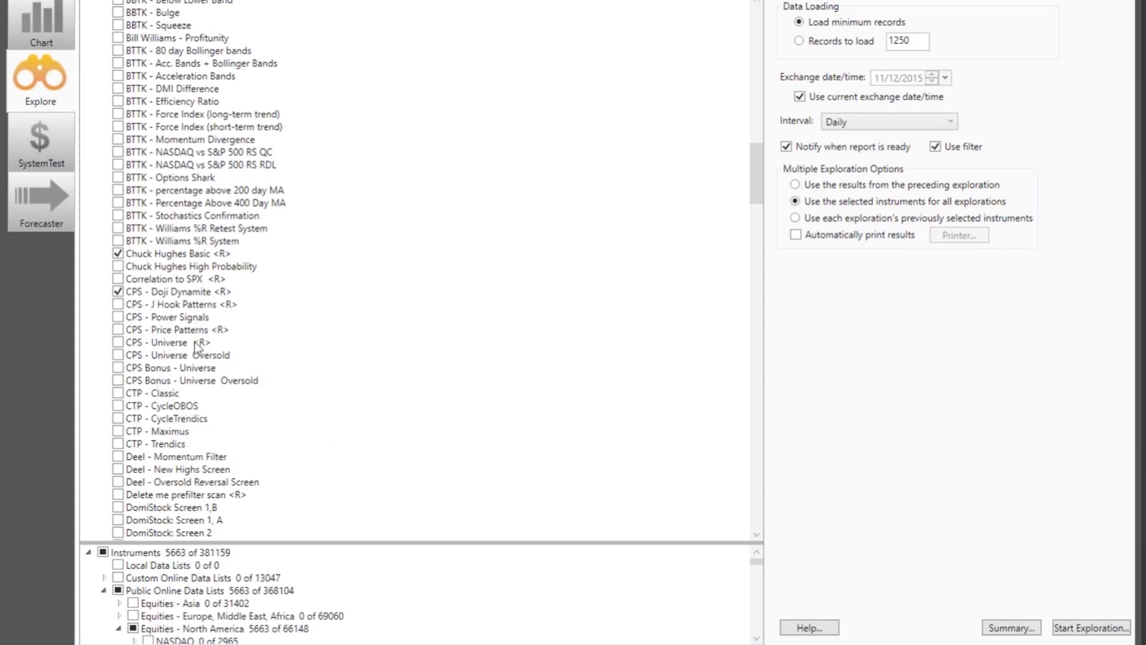
mouse_move(162, 295)
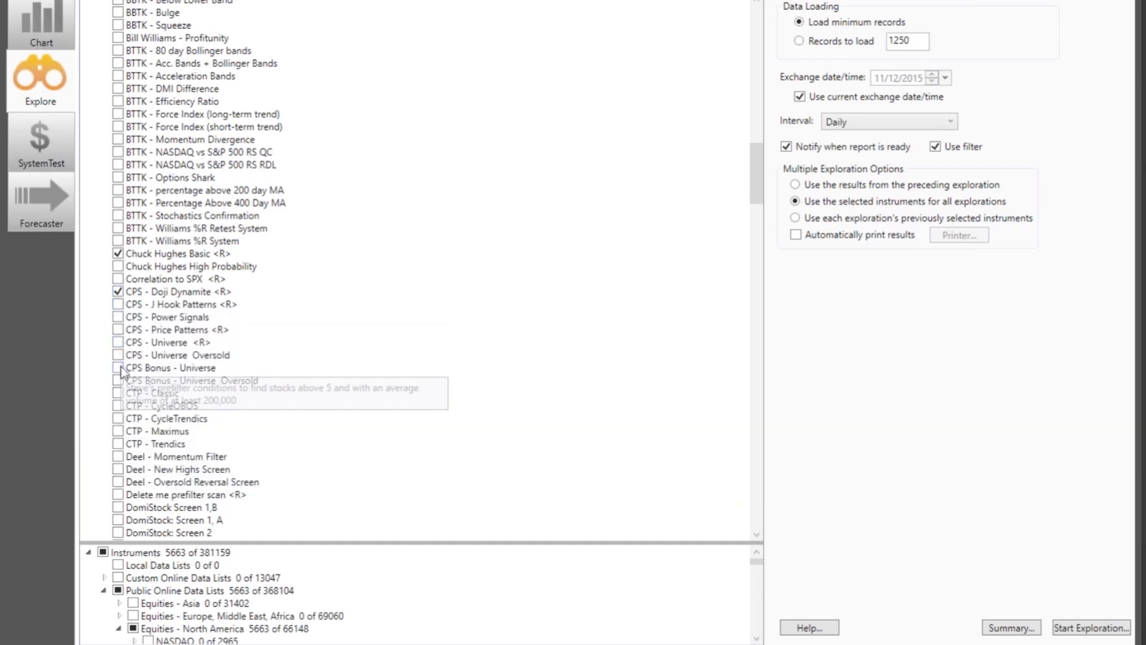
Step: Include the CPS explorations J Hook Patterns, Power Signals, Price Patterns, Universe and Universe Oversold alongside CPS - Doji Dynamite
mouse_move(119, 310)
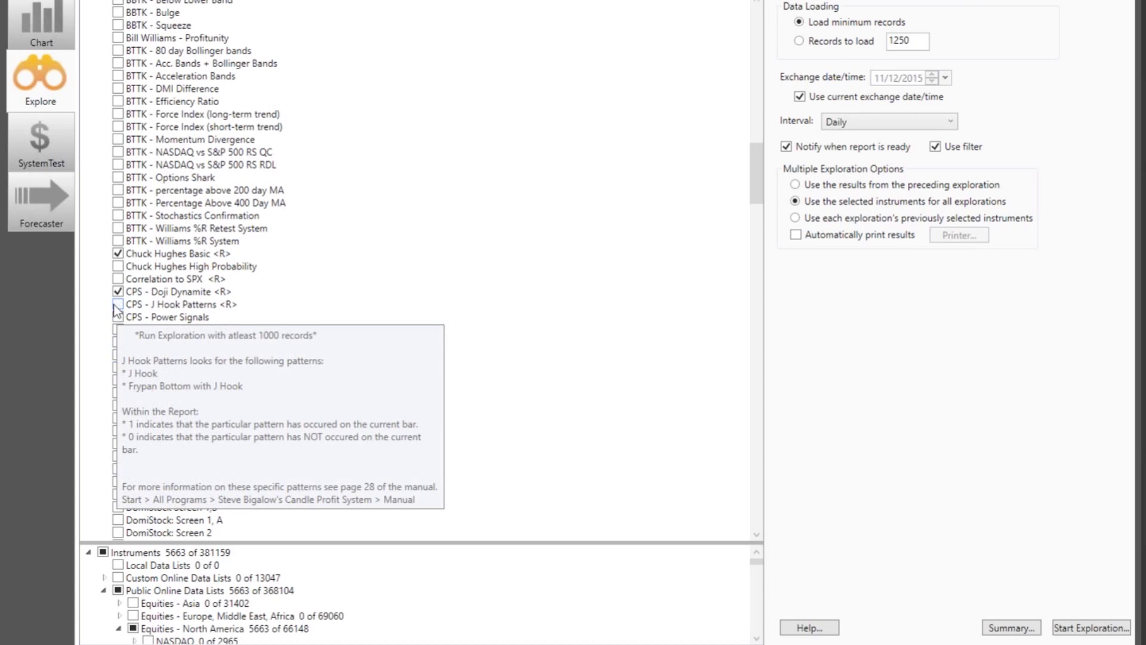
click(117, 304)
click(117, 317)
click(118, 329)
click(117, 342)
click(118, 355)
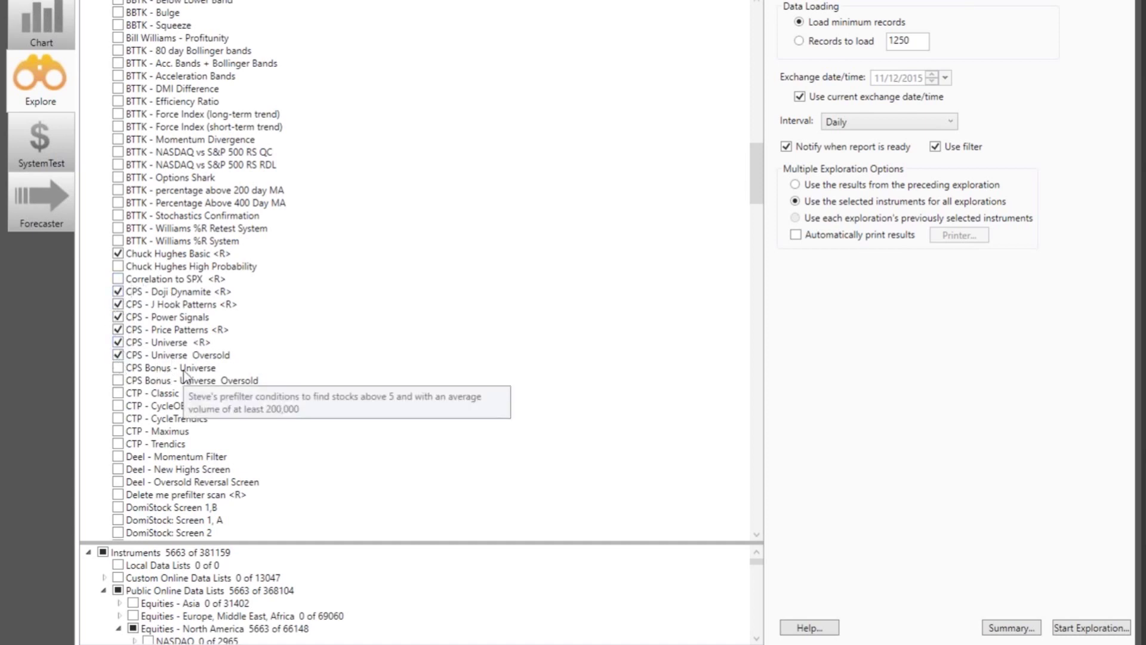
Step: Exclude the five additional CPS explorations again, keeping CPS - Doji Dynamite selected
click(118, 317)
click(117, 305)
click(117, 330)
click(118, 342)
click(118, 355)
Step: Enlarge the instruments list, collapse Index Constituents and look through the exchanges under Equities - Asia
drag(259, 543, 293, 412)
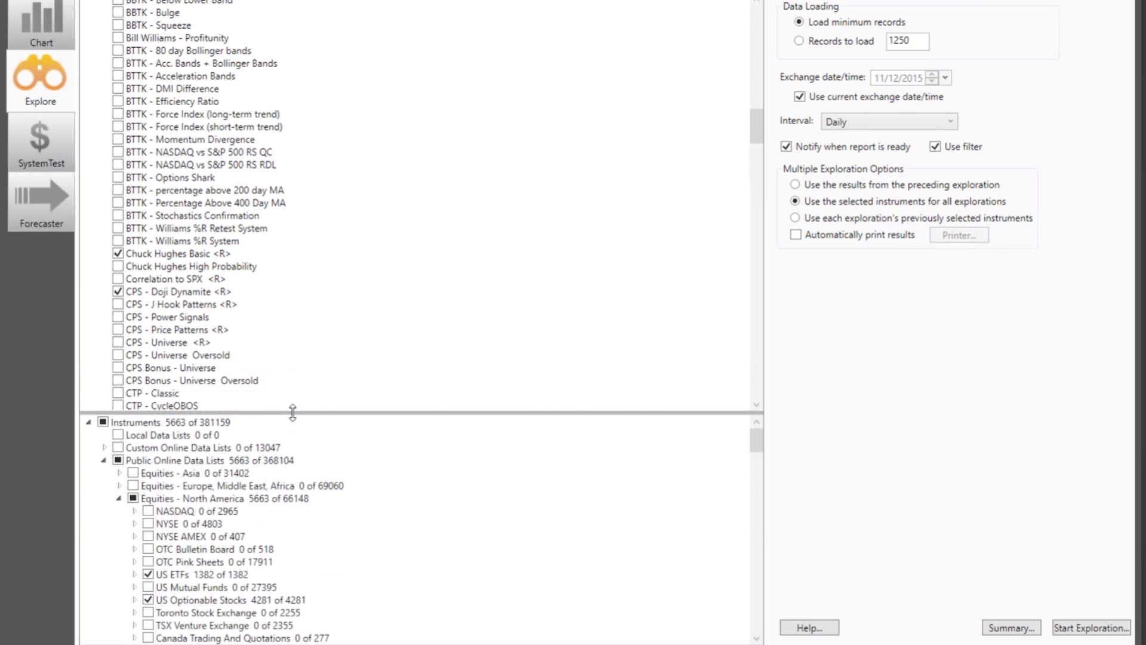
drag(294, 410, 317, 82)
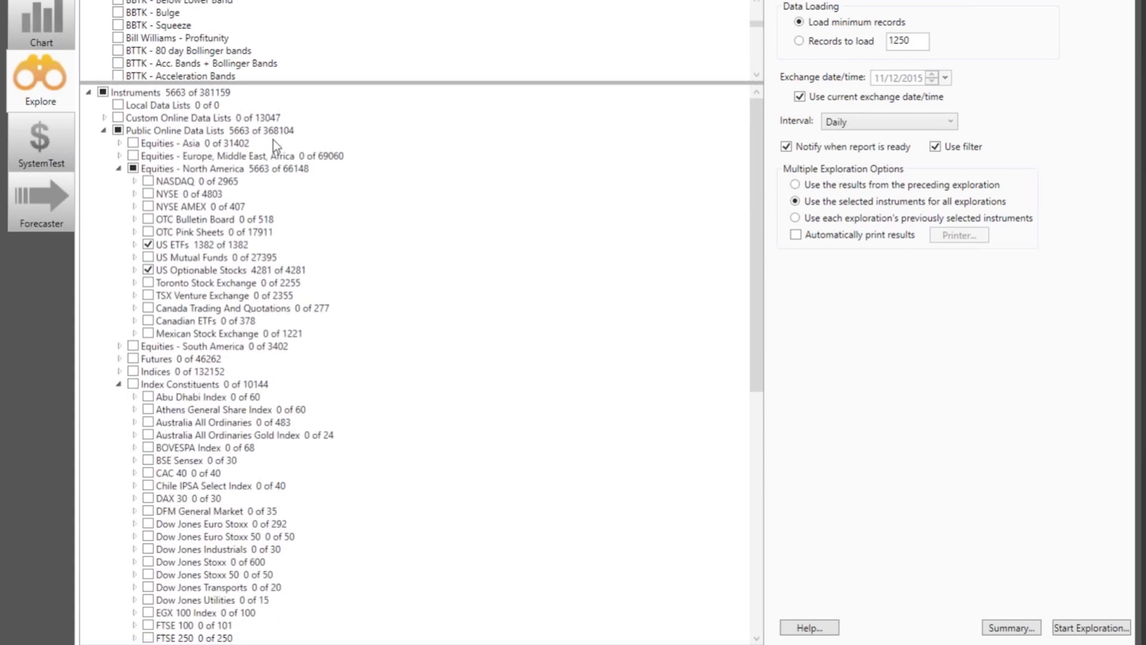
click(123, 385)
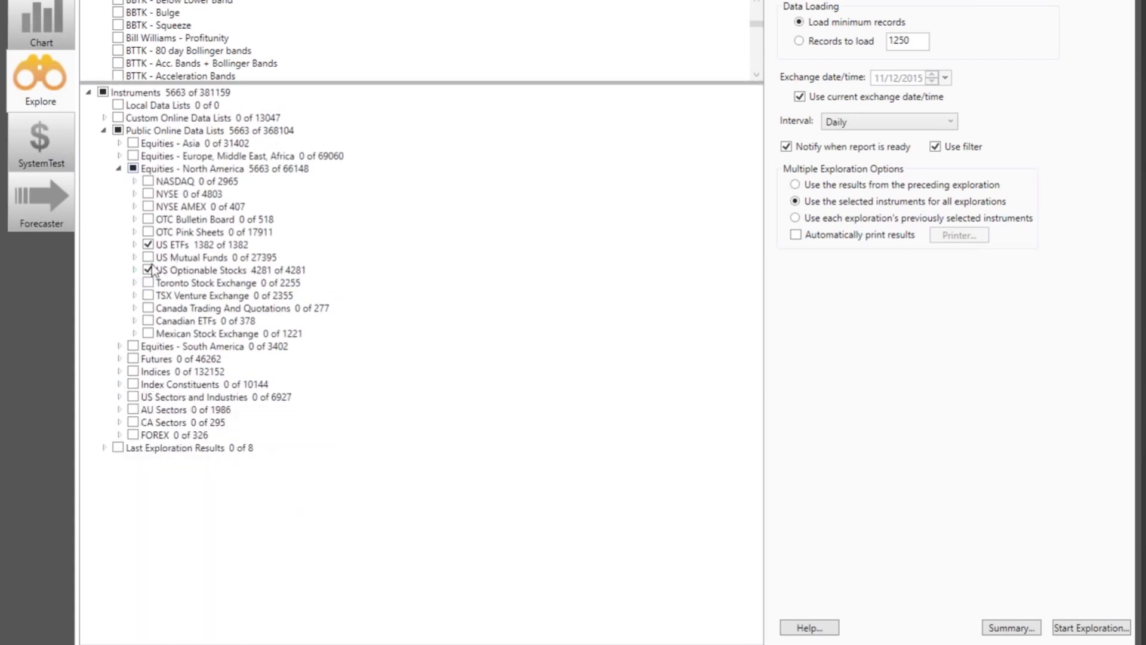
click(120, 143)
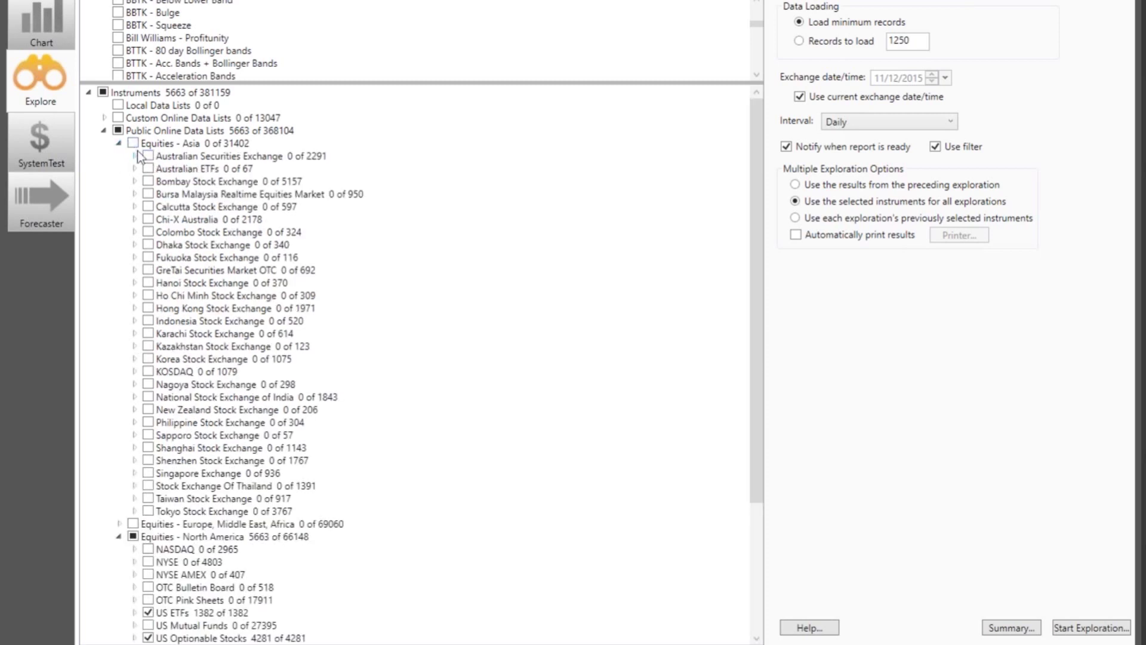
click(121, 143)
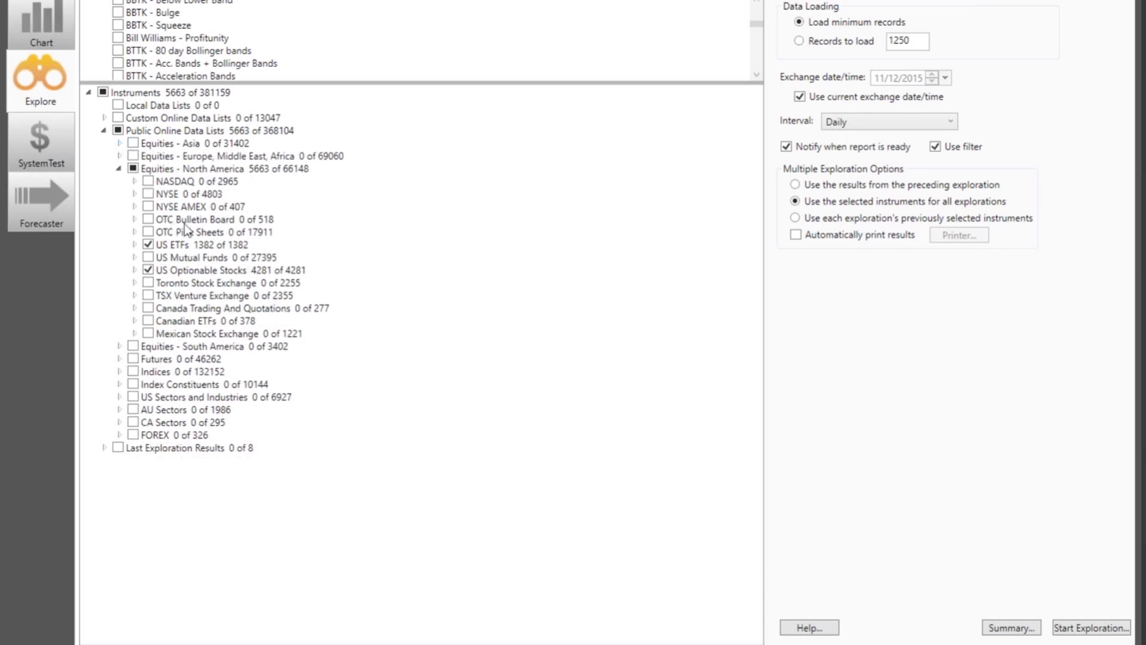
Step: Add the S&P 500 index constituents to the instruments selected for the exploration
click(119, 372)
click(119, 373)
click(120, 384)
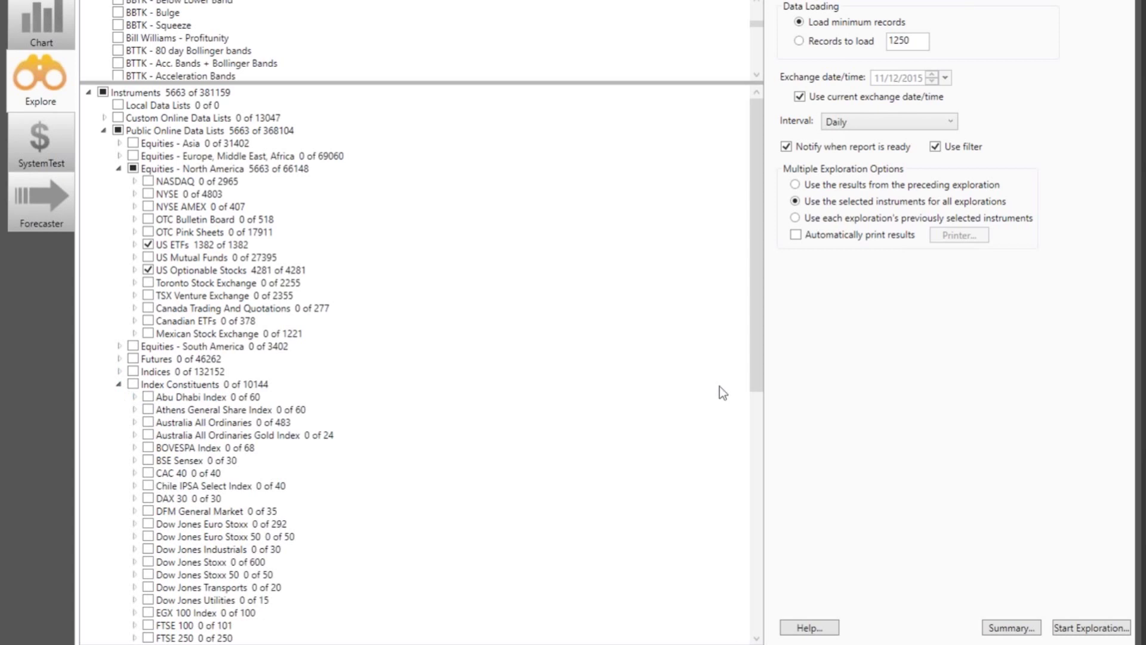
drag(757, 368, 751, 527)
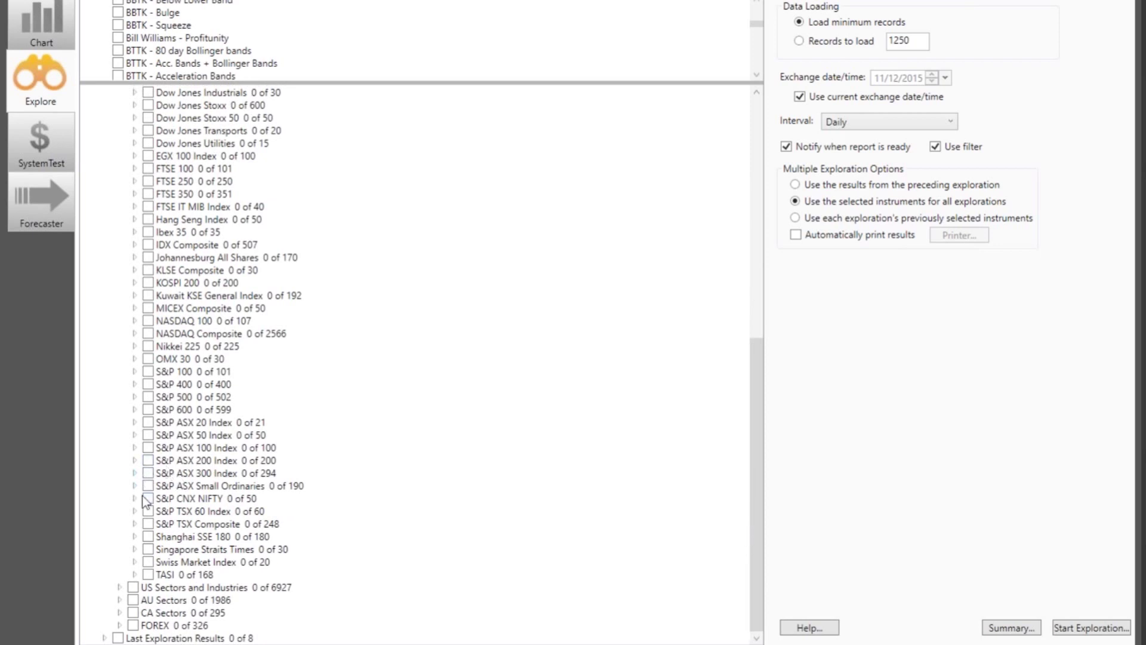
click(149, 398)
drag(750, 493, 756, 239)
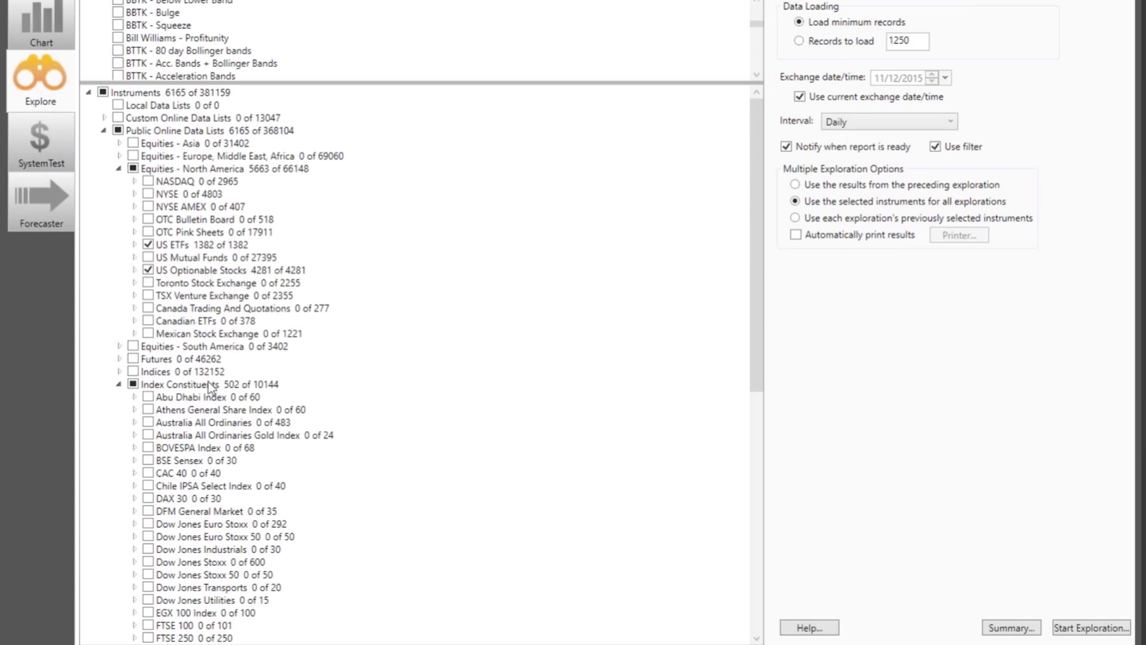
scroll(212, 391, down, 1)
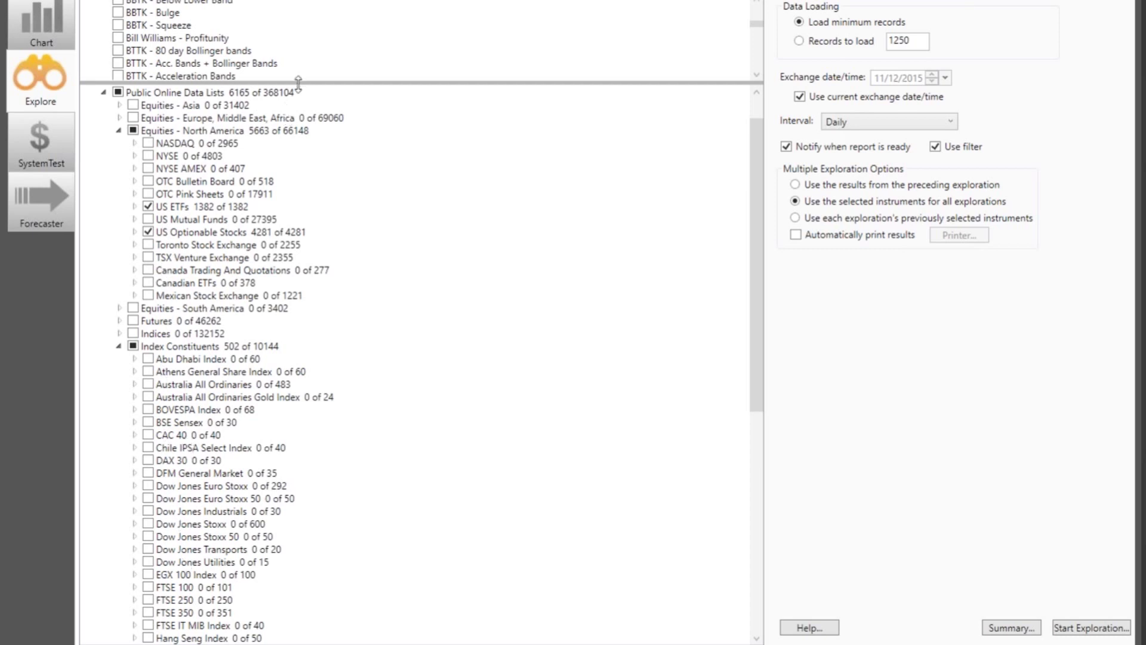
Step: Enlarge the explorations list again and choose Daily as the exploration interval
drag(299, 84, 317, 437)
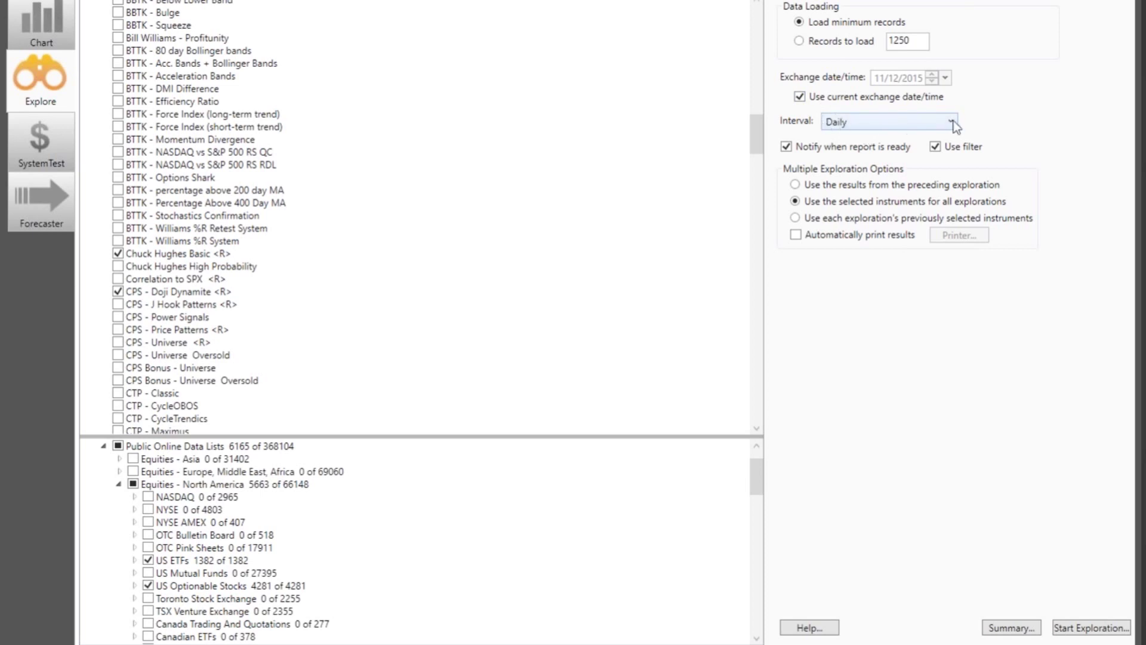
click(900, 125)
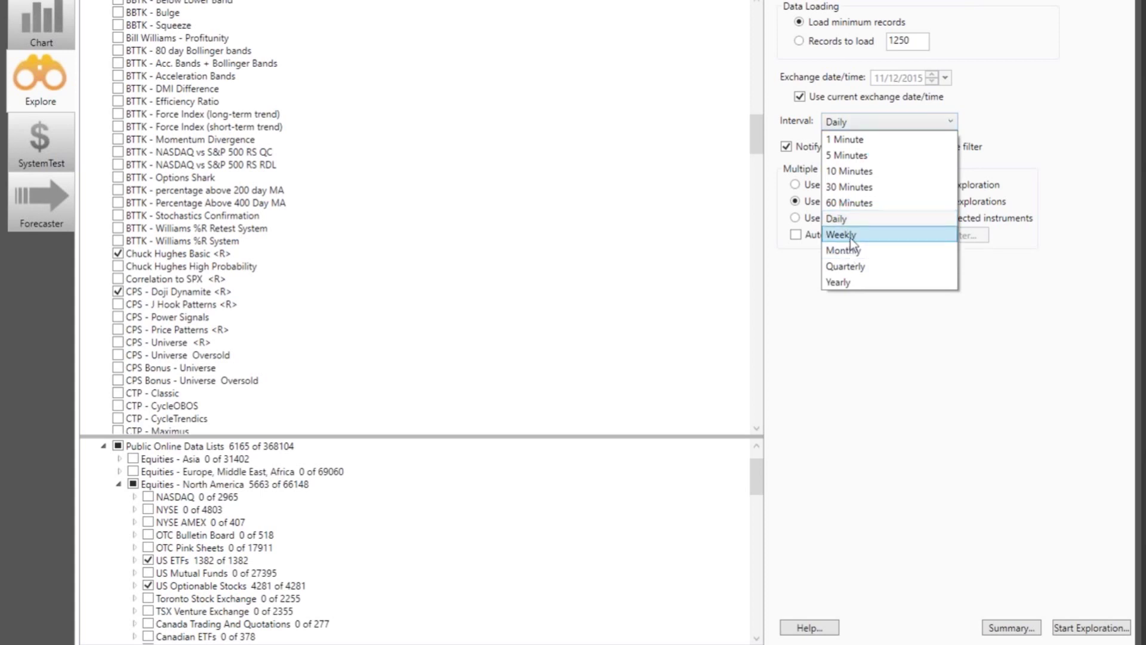
click(849, 219)
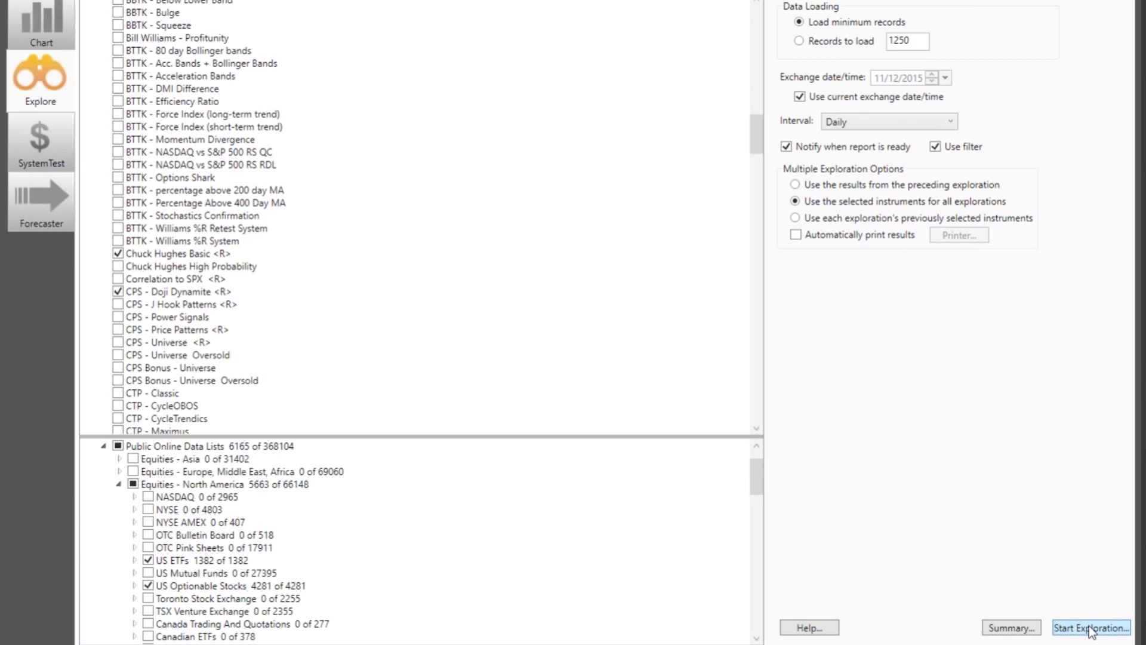
Step: Open the report for the CPS - Doji Dynamite exploration and enlarge its window to show all result columns
right_click(175, 292)
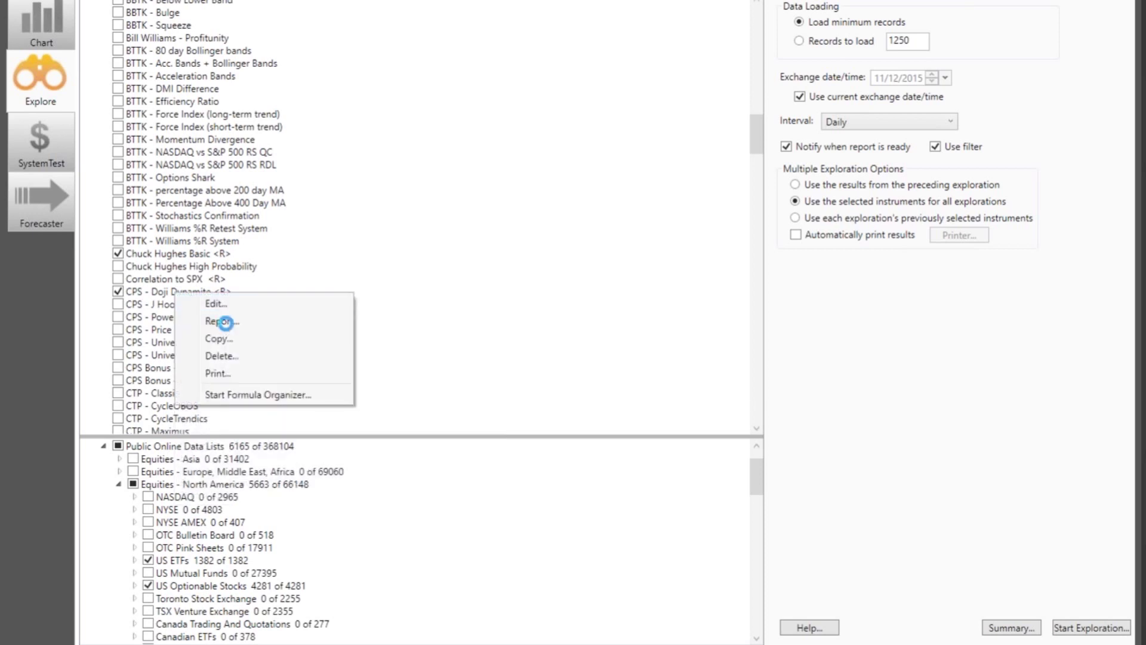
click(422, 253)
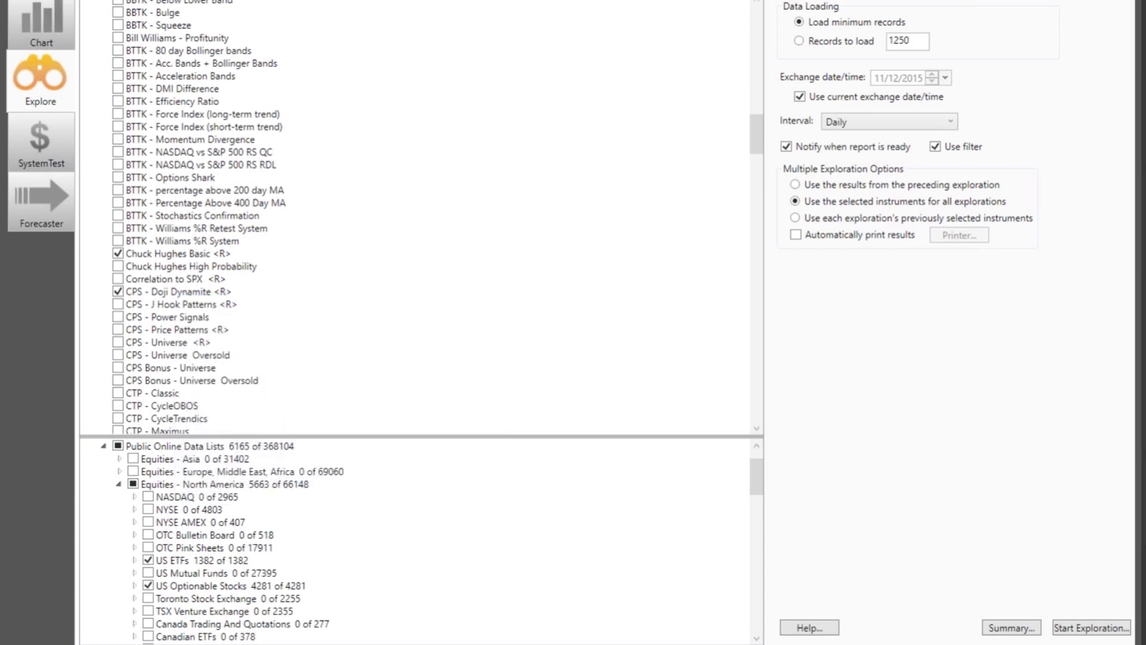
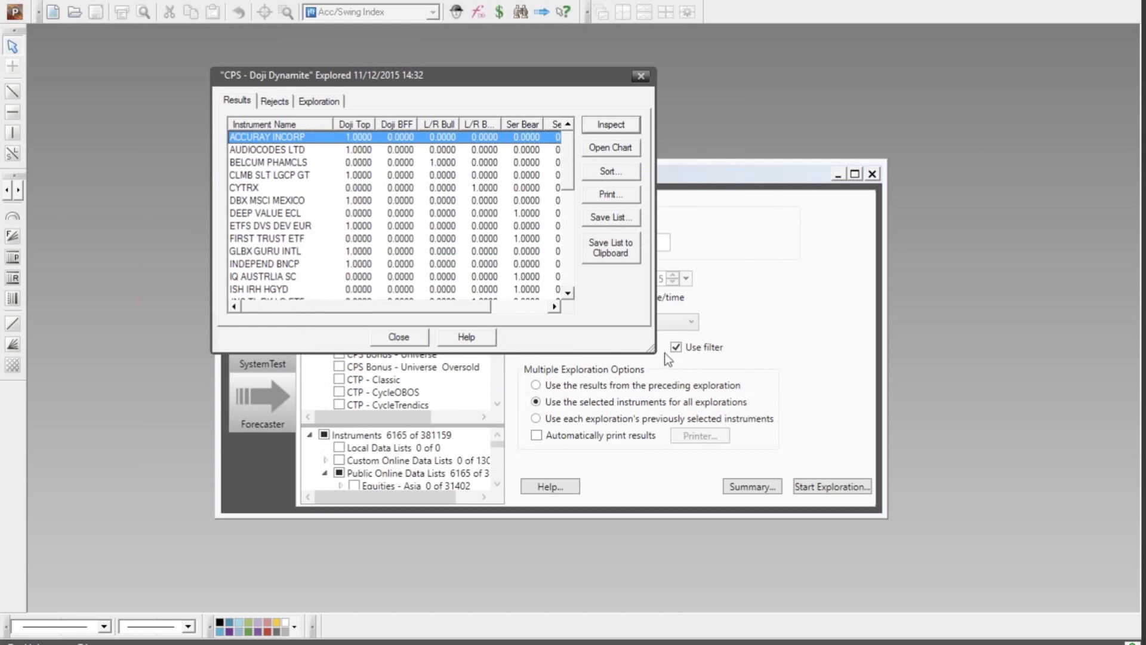
drag(650, 347, 966, 559)
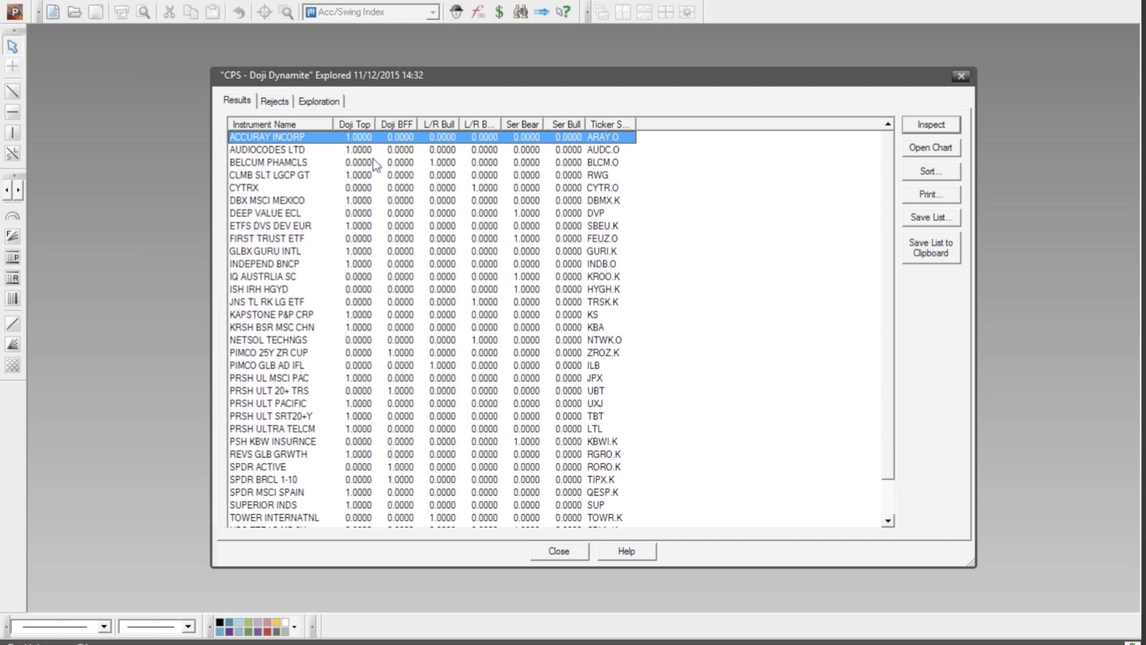
Step: Sort the exploration results in descending order by Doji Top and then by Doji BFF
click(358, 128)
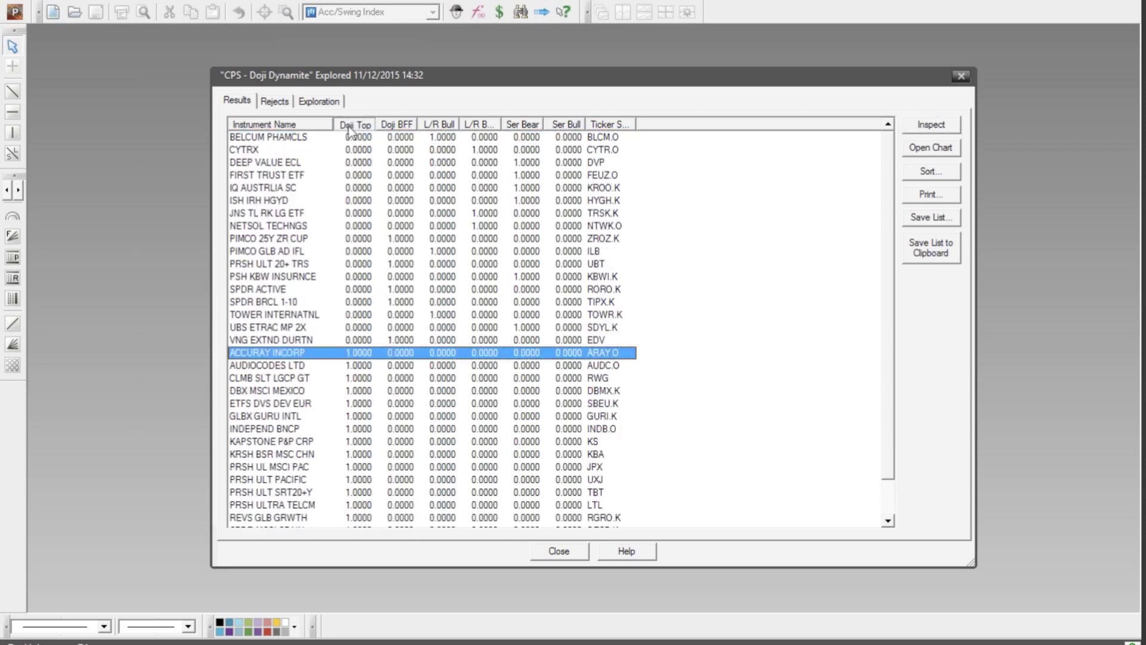
click(359, 127)
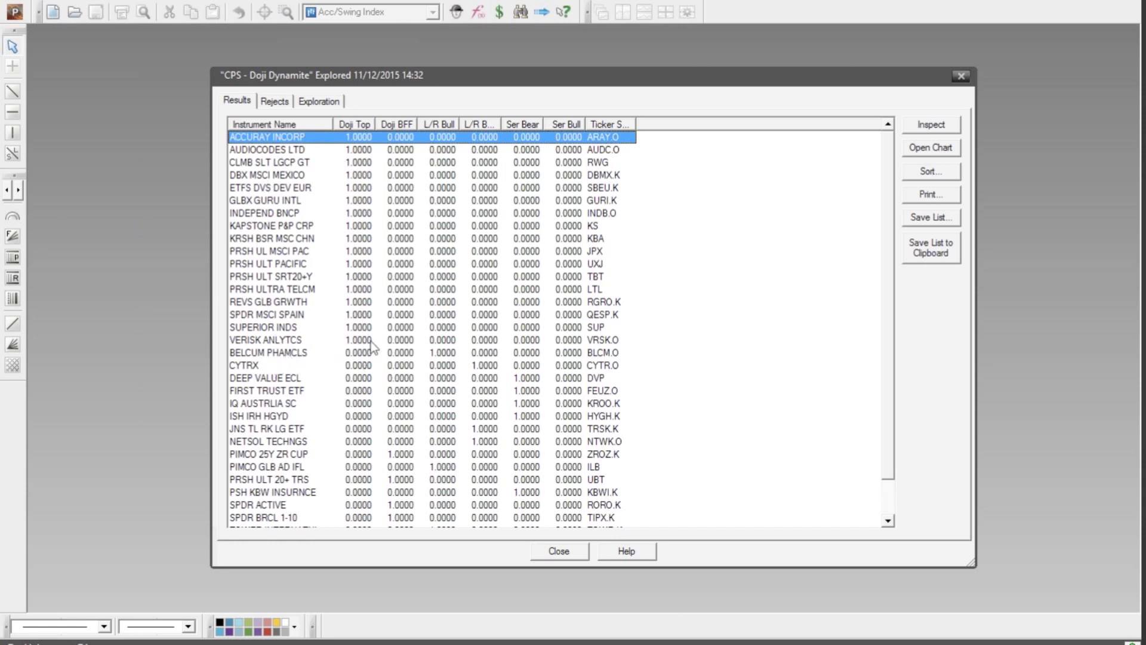
click(404, 125)
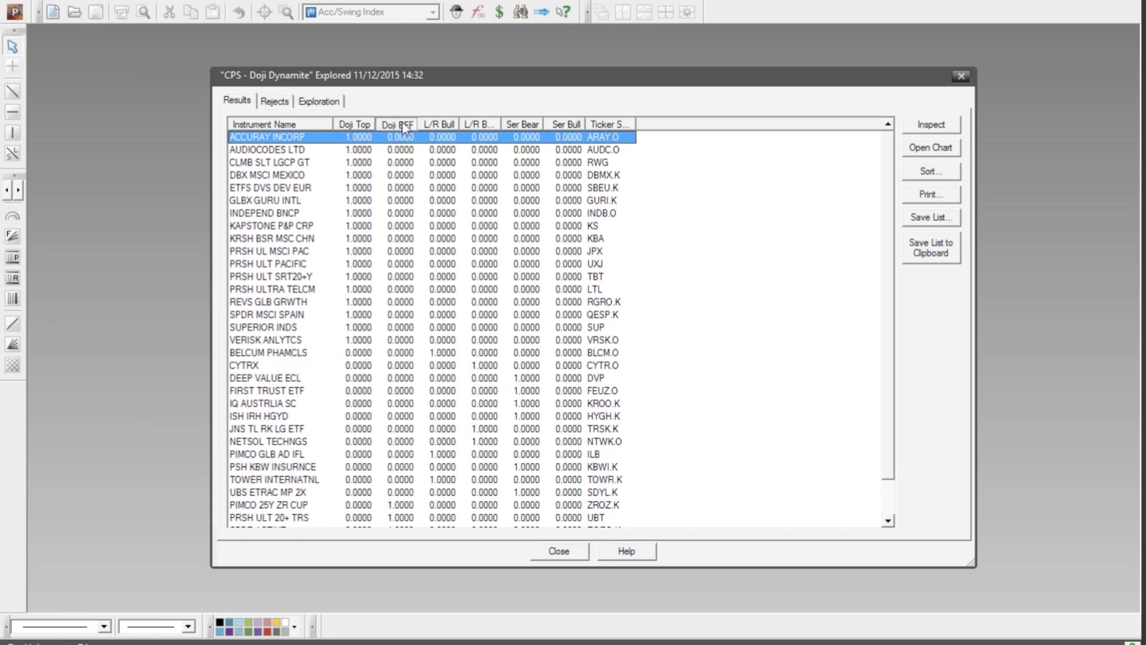
click(404, 124)
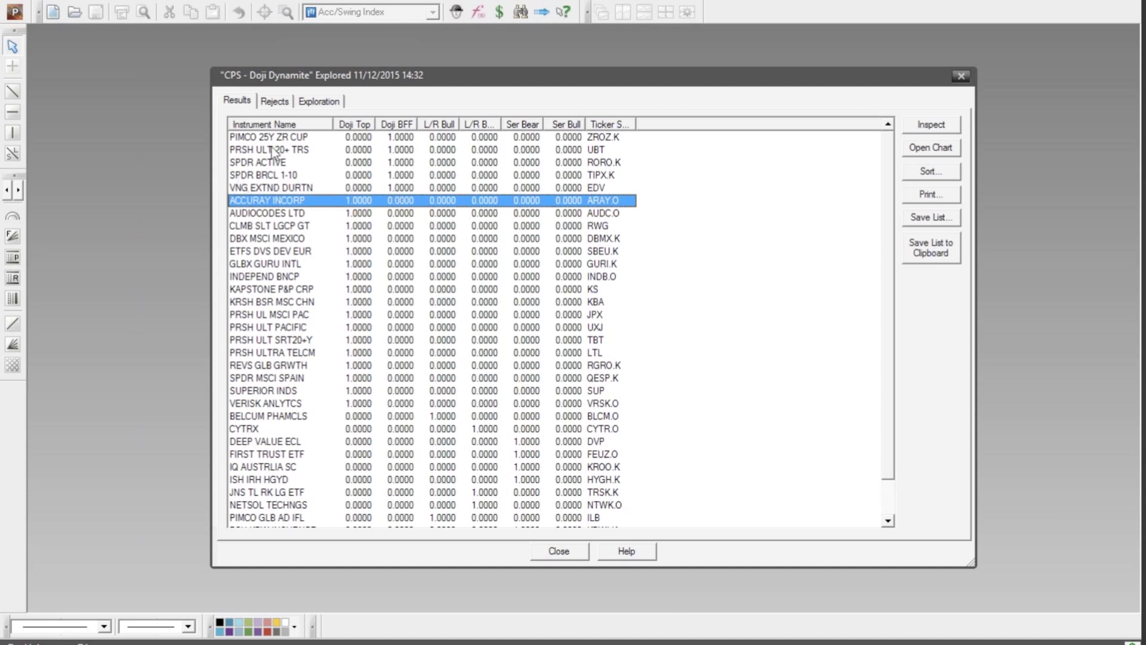
Step: Save the results from PIMCO 25Y ZR CUP through SPDR BRCL 1-10 to a new custom list named Bigs BFF 1112
click(247, 150)
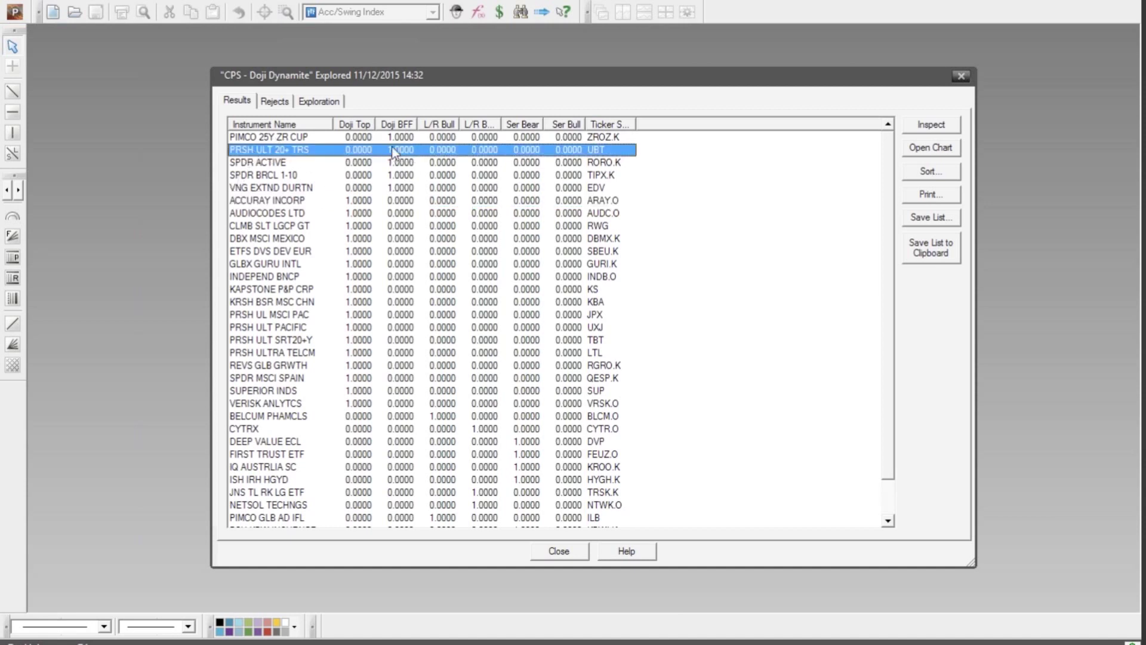
click(259, 163)
click(259, 178)
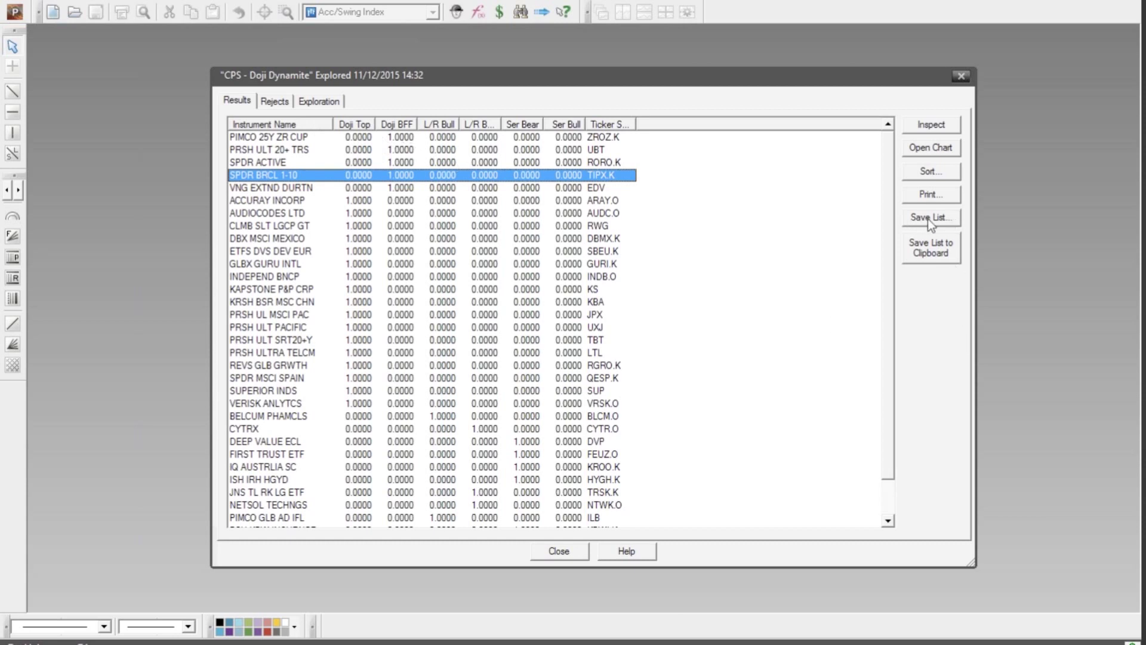
shift+click(277, 138)
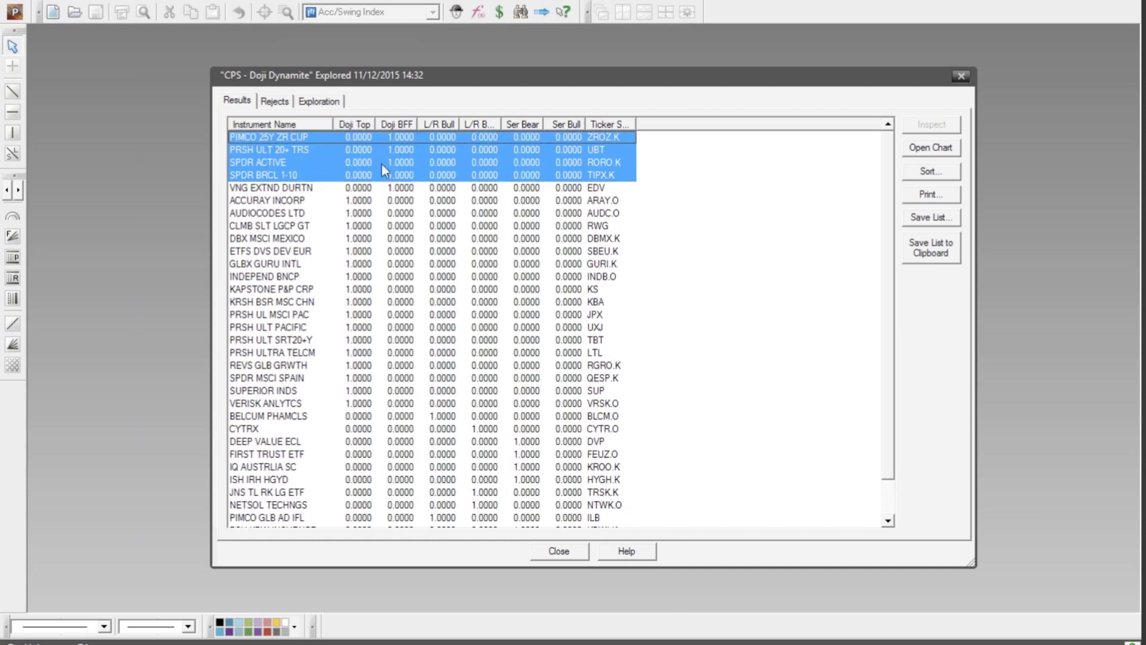
right_click(349, 154)
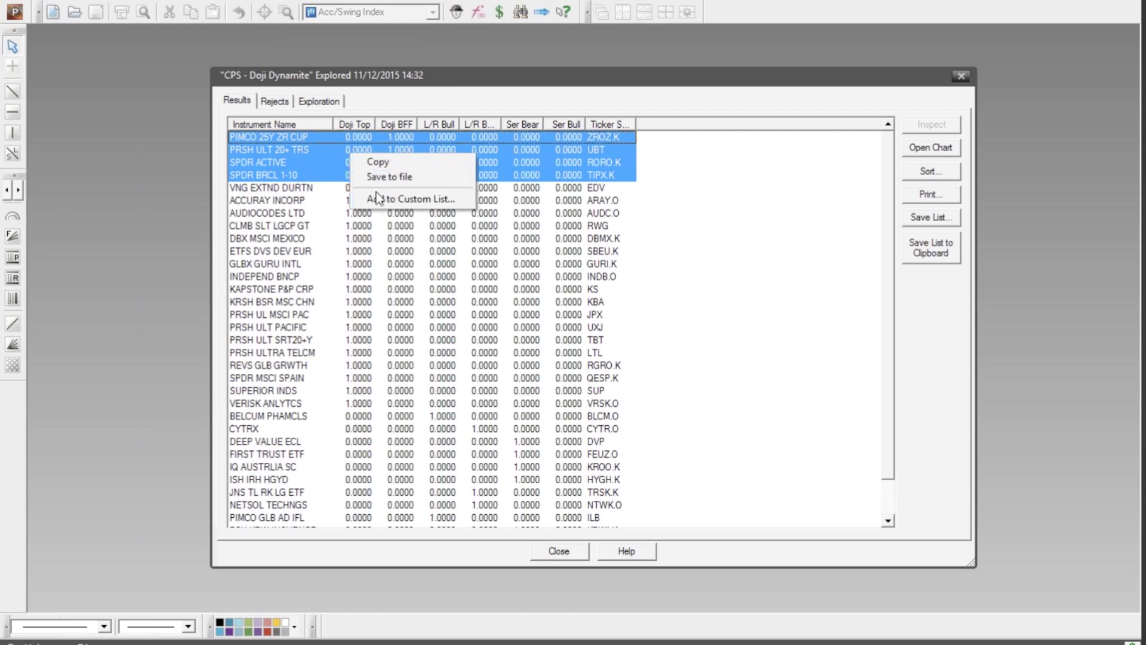
click(377, 197)
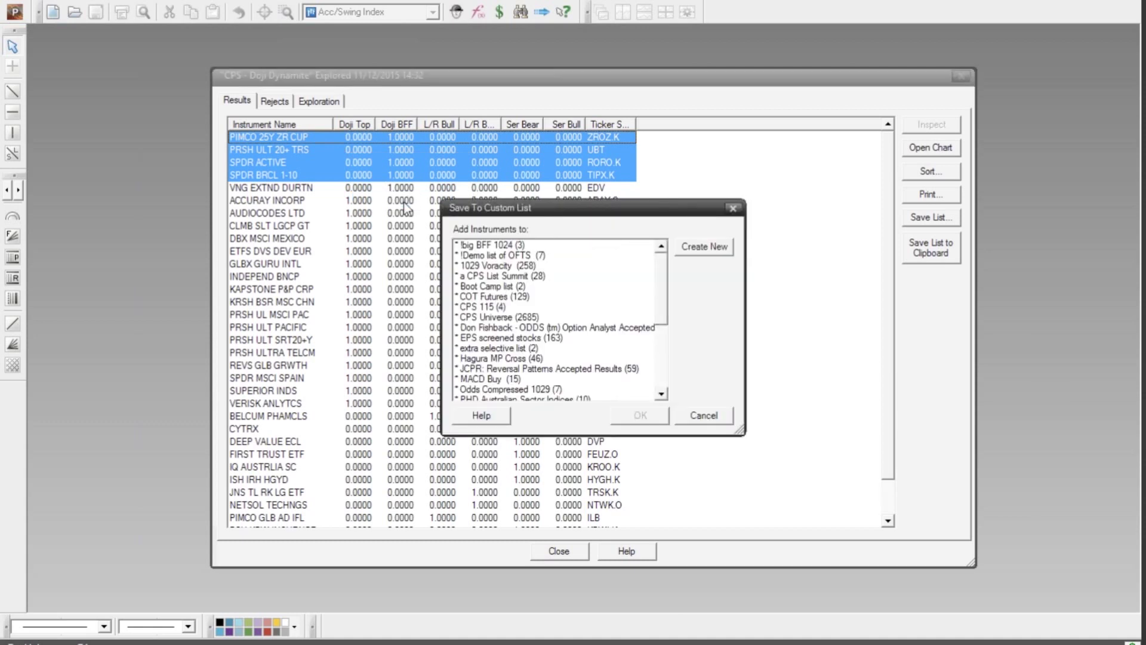
click(707, 251)
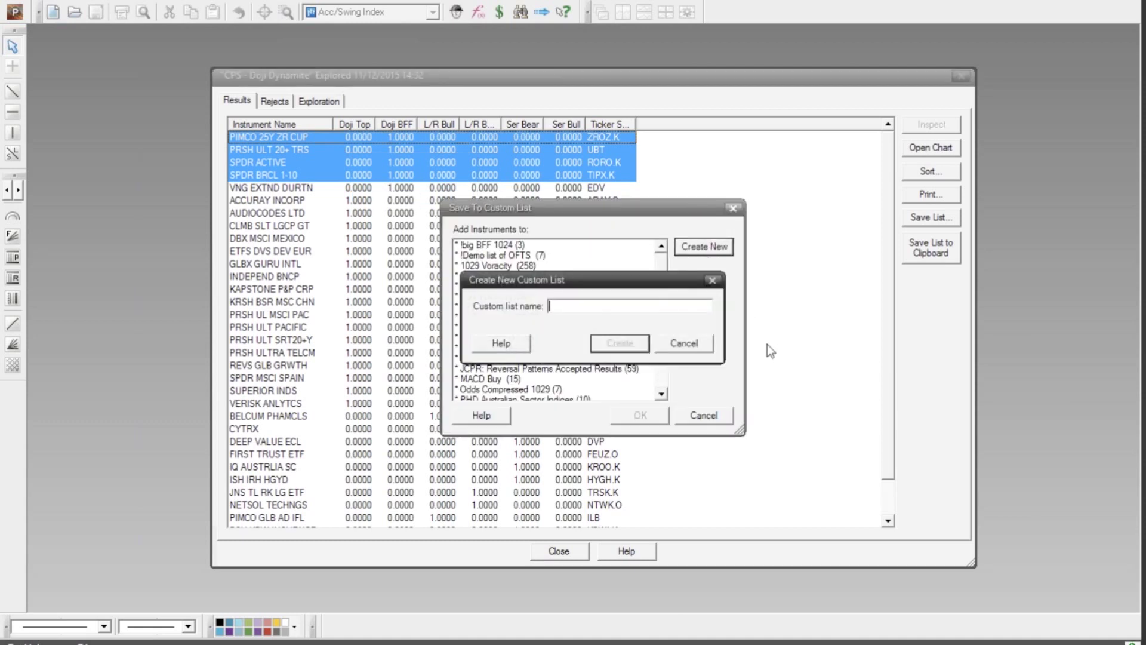
text(Bigs BFF)
click(1075, 642)
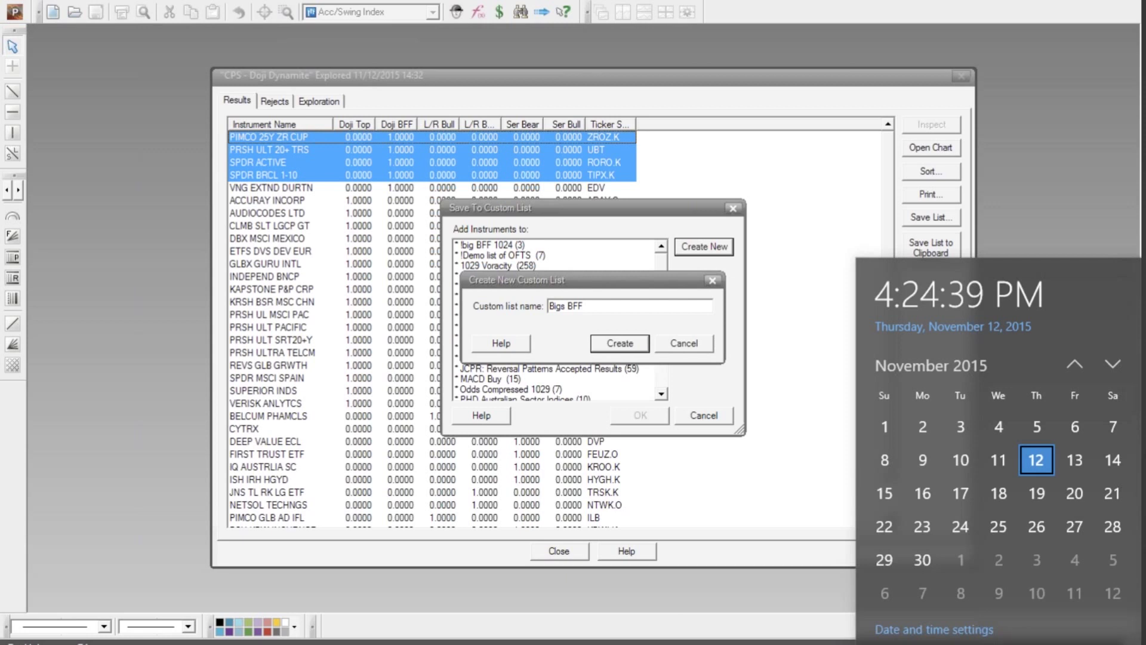
click(592, 324)
text(1112)
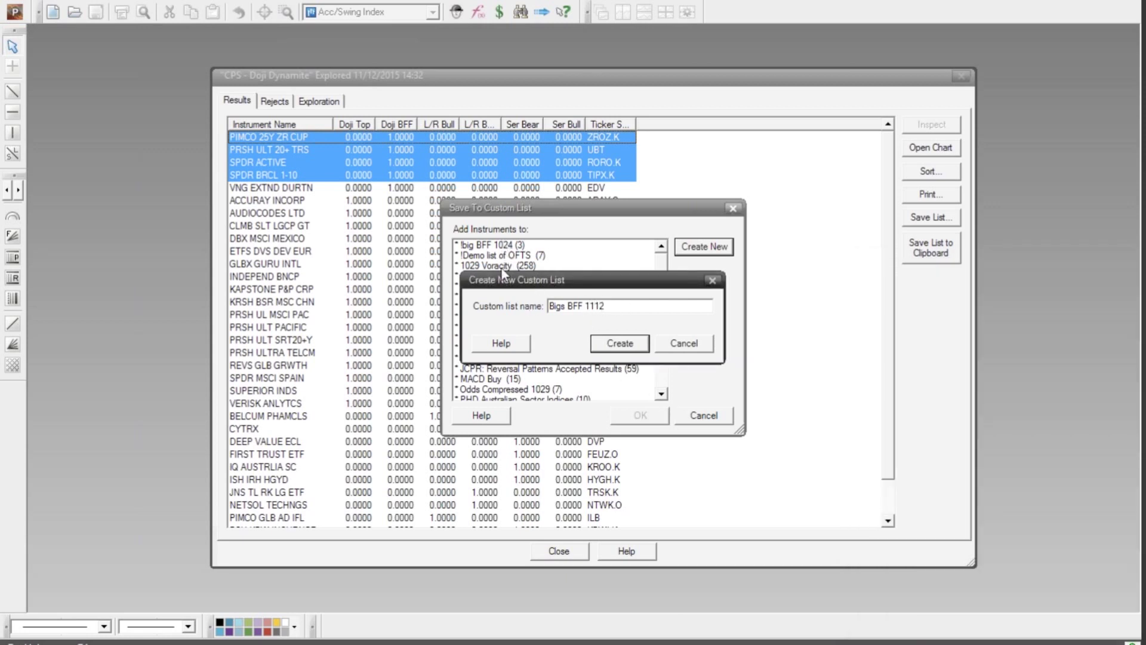
click(617, 342)
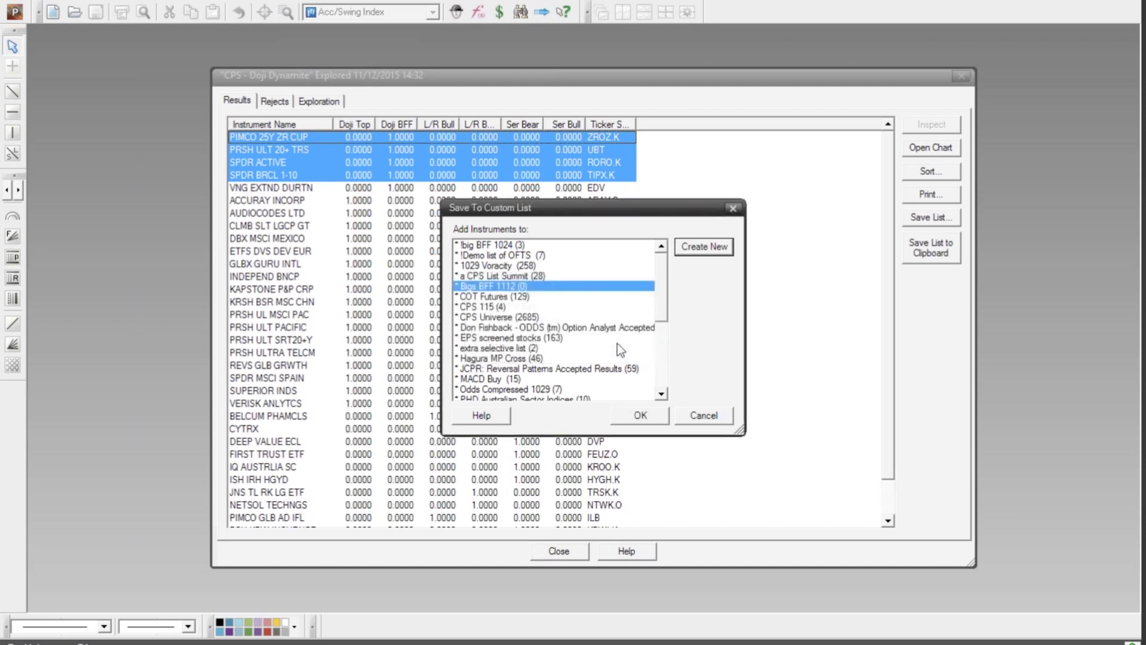
click(635, 418)
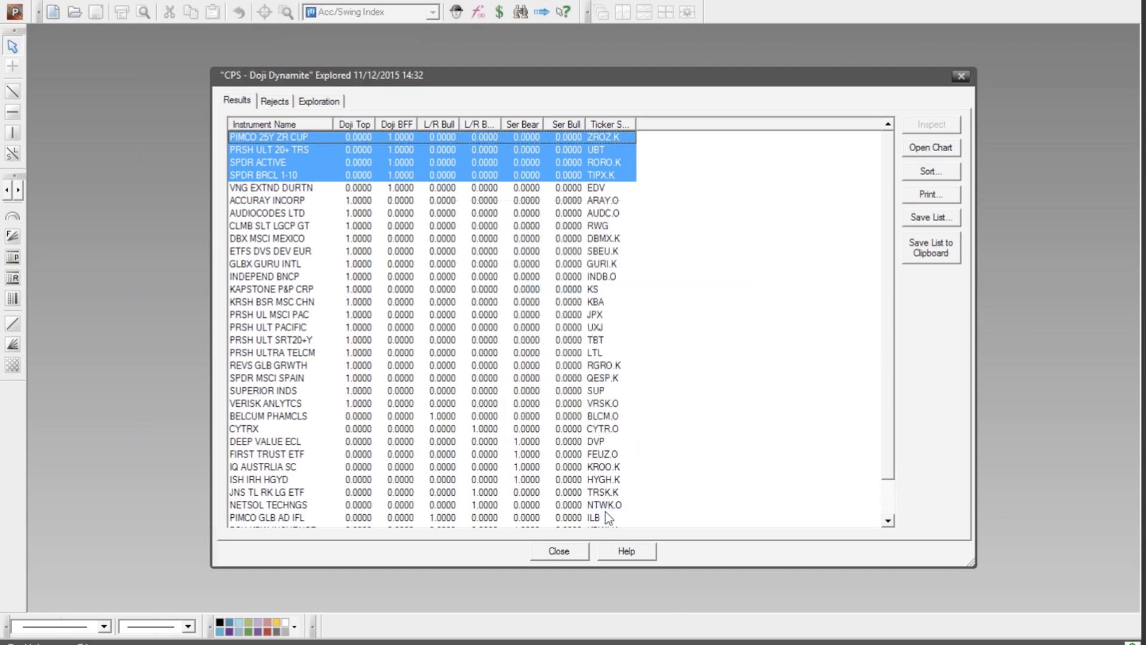
Step: Close the exploration report and select RORO.K (SPDR ACTIVE) from the Bigs BFF 1112 custom list for charting
click(569, 551)
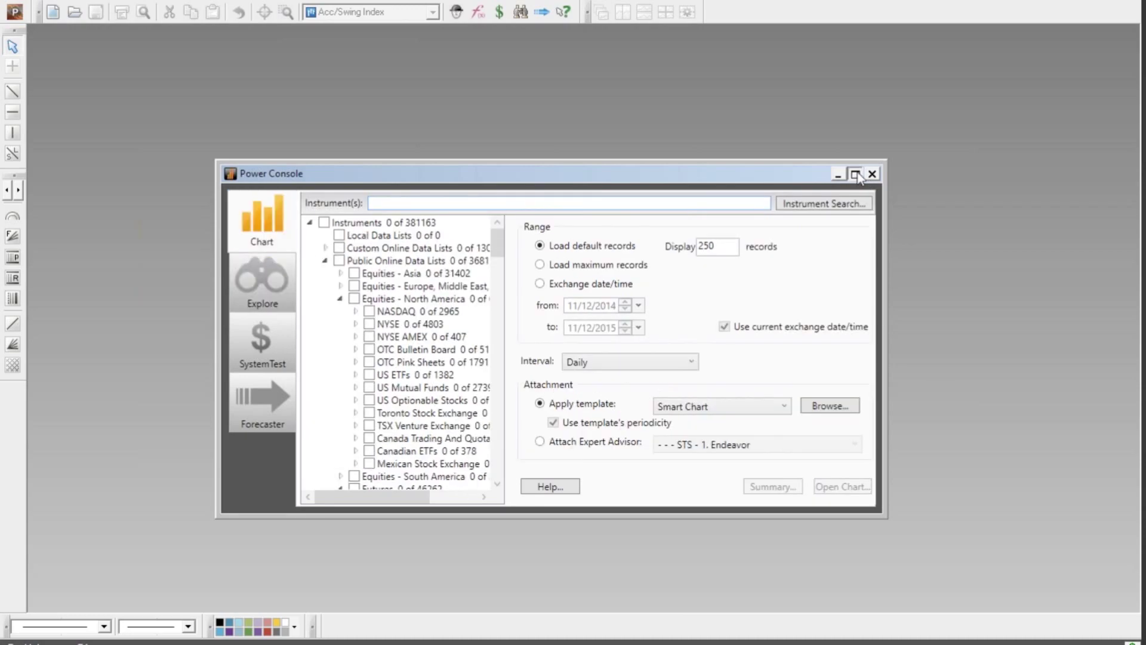
click(855, 174)
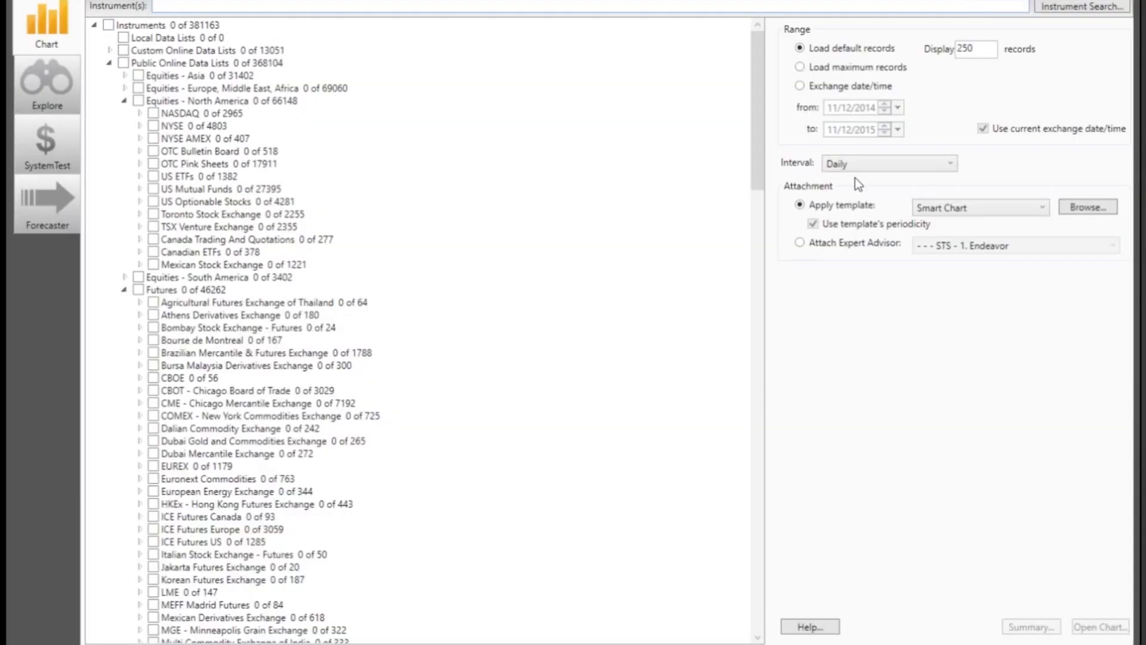
click(105, 48)
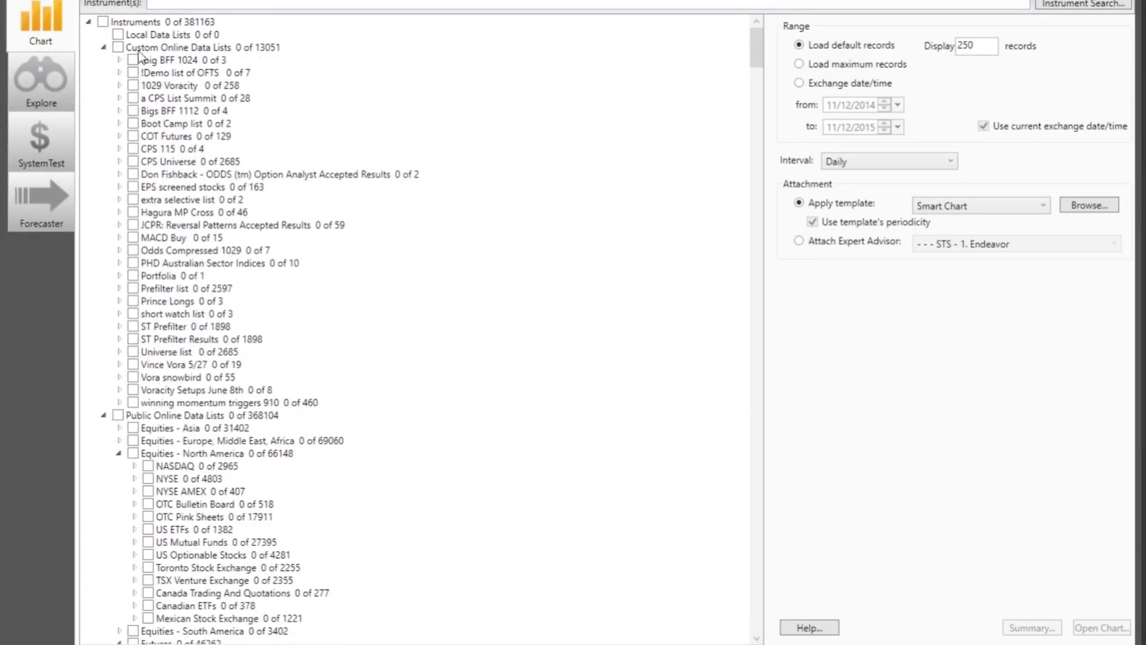
click(119, 111)
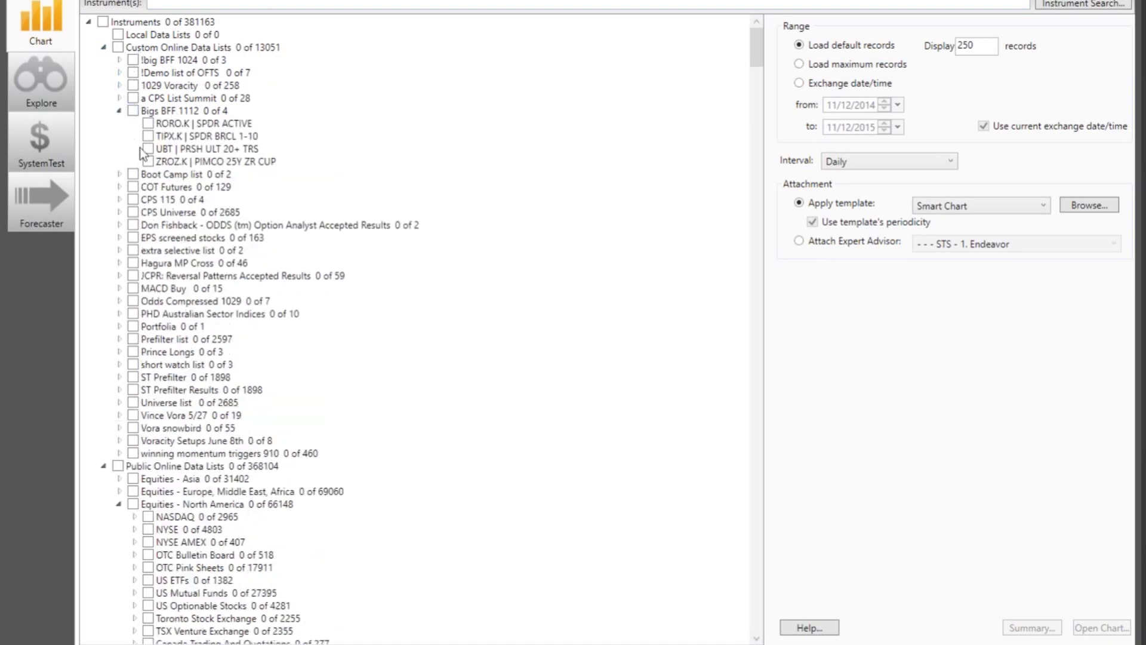
click(147, 123)
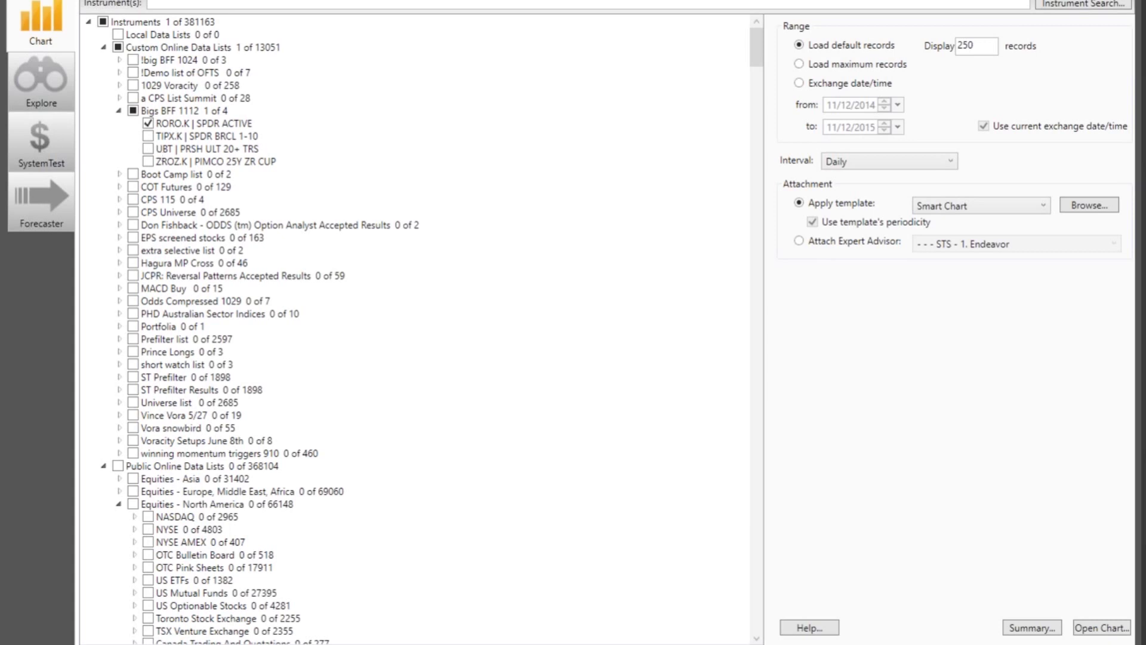
Step: Open the selected SPDR ACTIVE chart with the Cps-bigalow Chart View template
click(1009, 206)
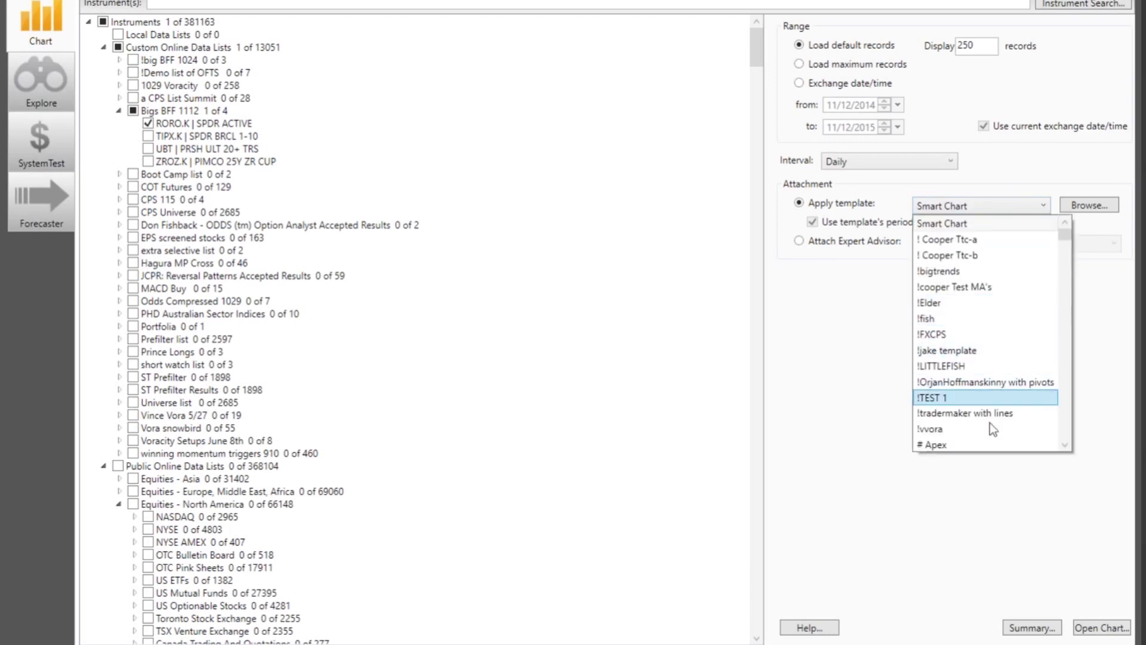
drag(1066, 242, 1068, 323)
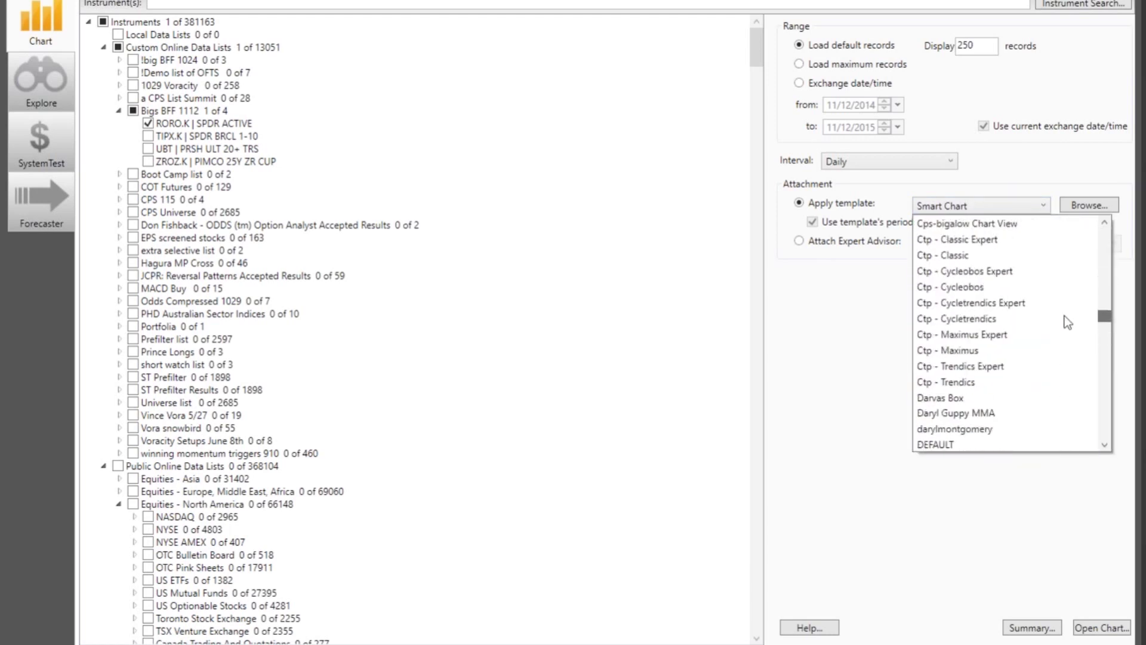
scroll(1068, 323, up, 1)
click(988, 285)
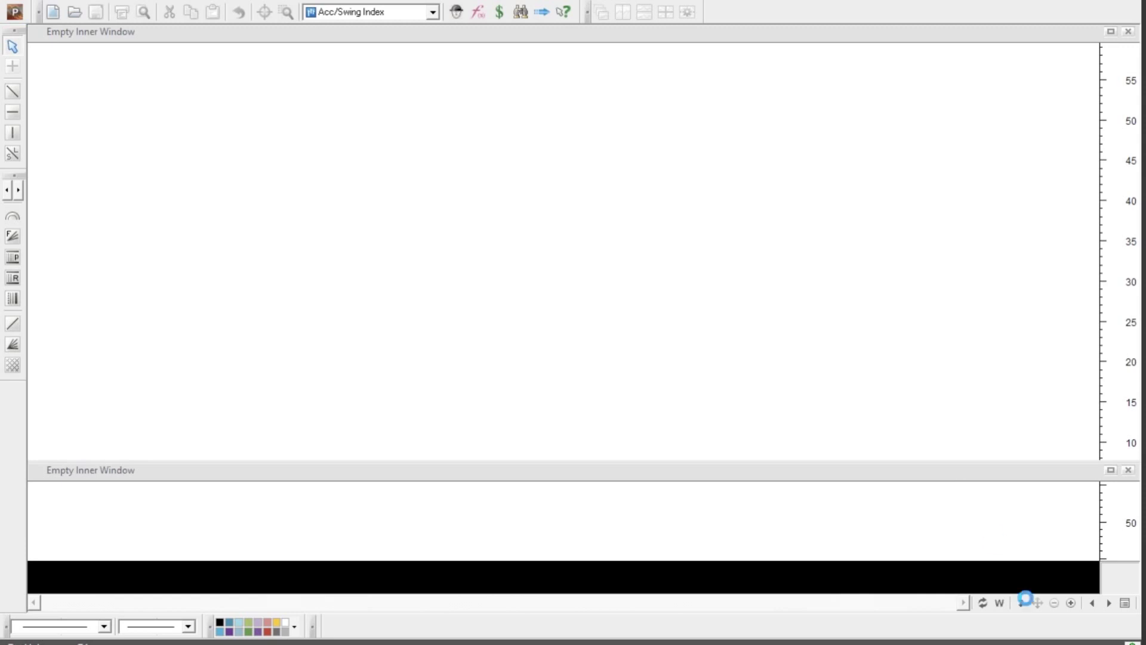
Step: Switch the SPDR ACTIVE chart to daily periodicity and keep the CPS - Candle Profit System expert in the chart
click(1001, 604)
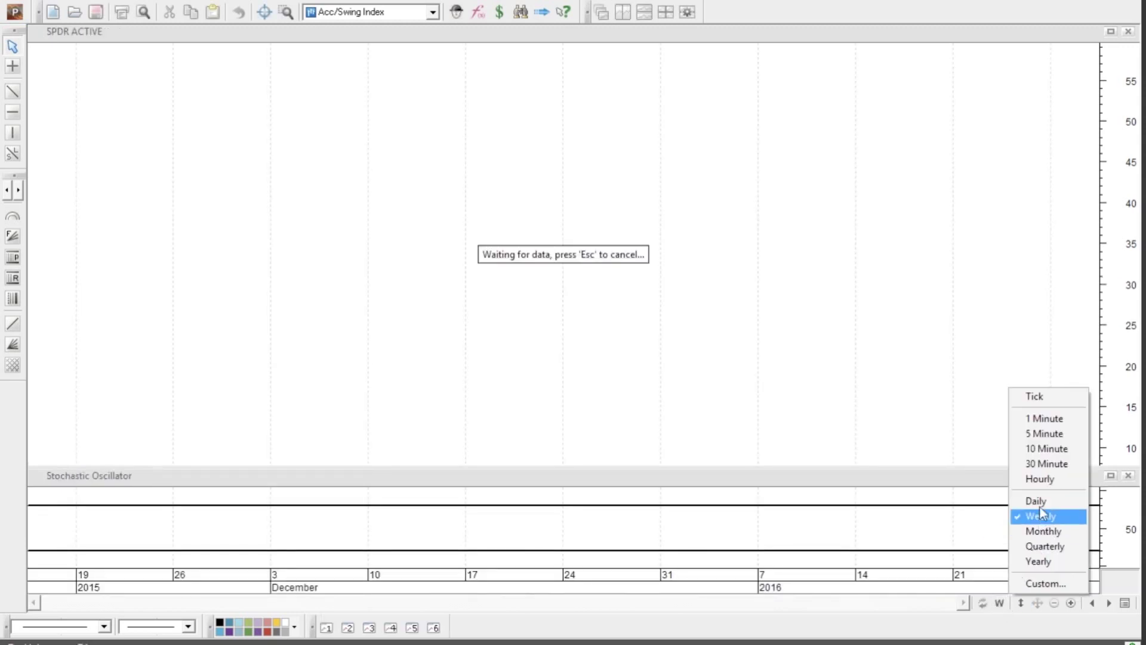
click(1042, 499)
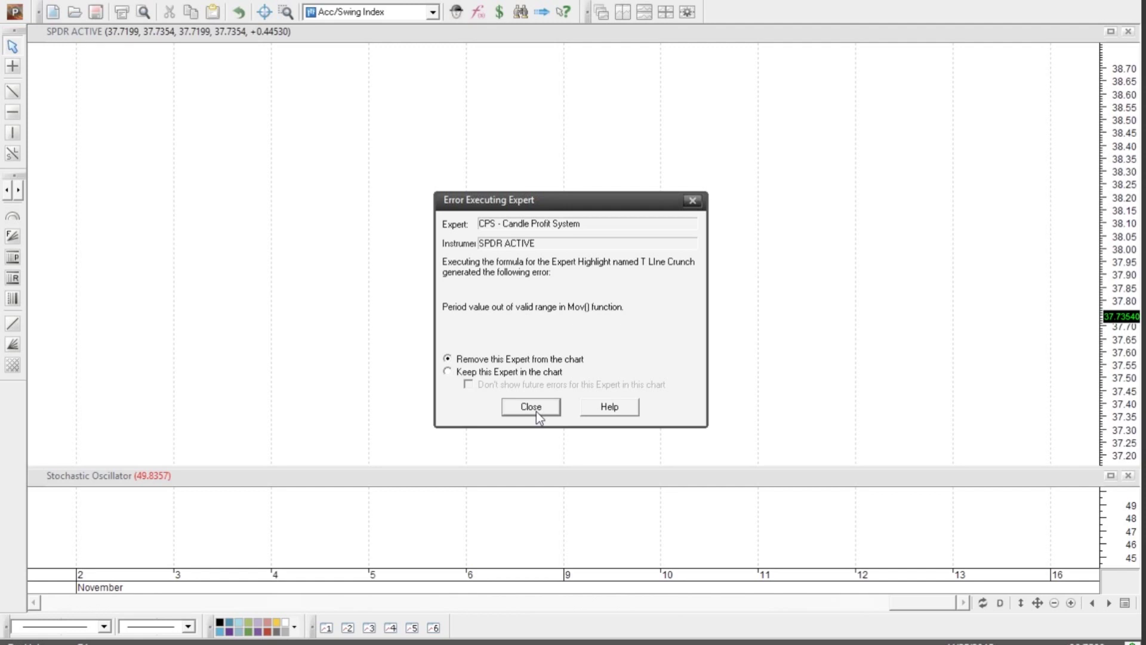
click(530, 406)
click(455, 371)
click(533, 409)
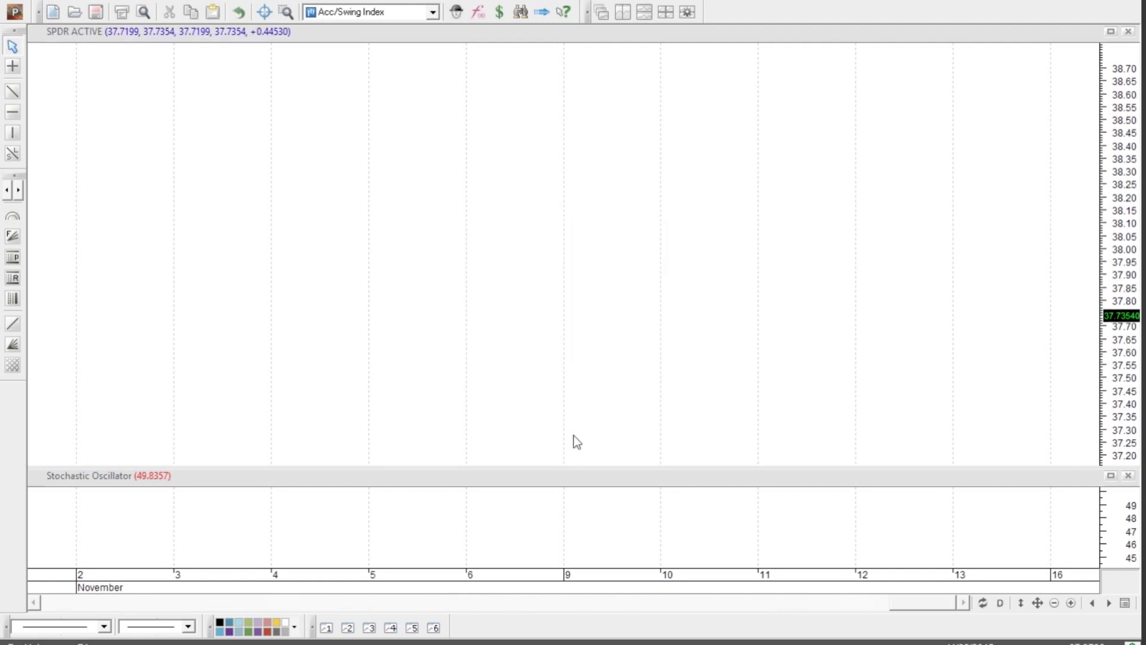
click(1054, 603)
click(1054, 603)
click(1054, 603)
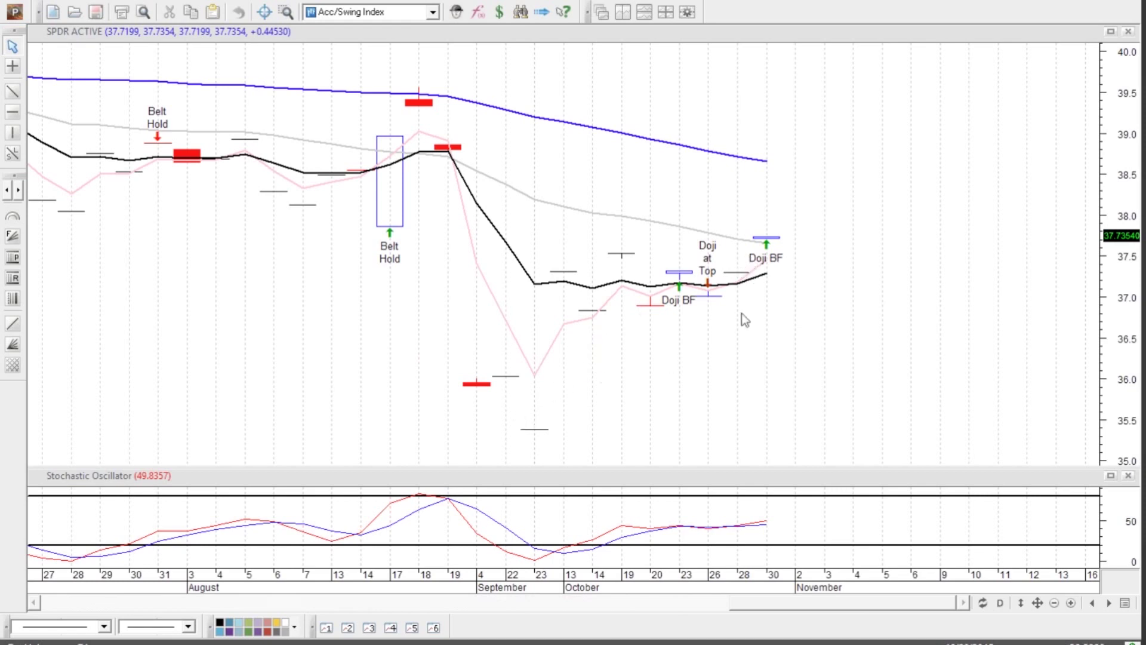
mouse_move(773, 267)
Step: Advance through the list to the PRSH ULT 20+ TRS chart and set the instrument search to use the chart as template
click(1111, 606)
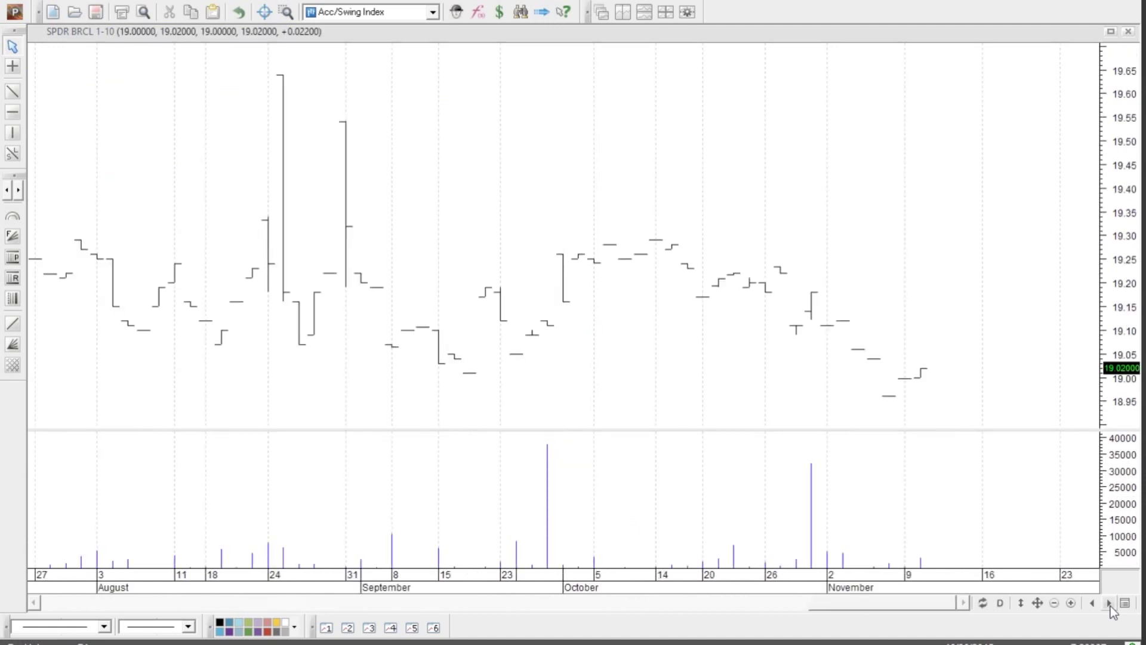
click(1110, 603)
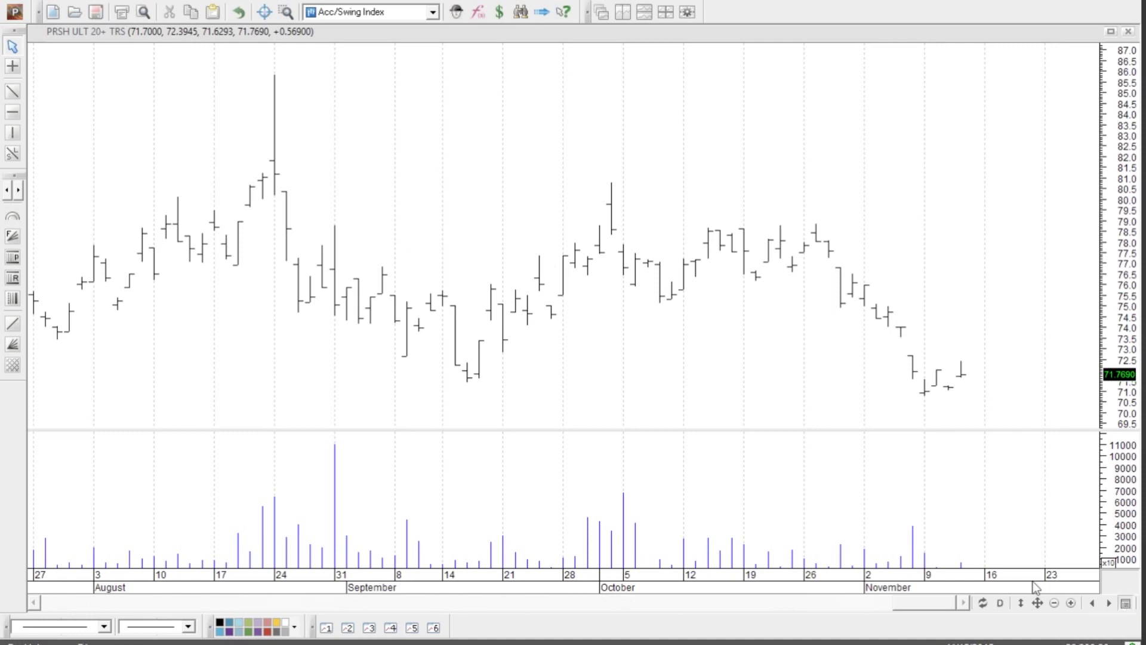
click(520, 12)
click(460, 148)
click(399, 192)
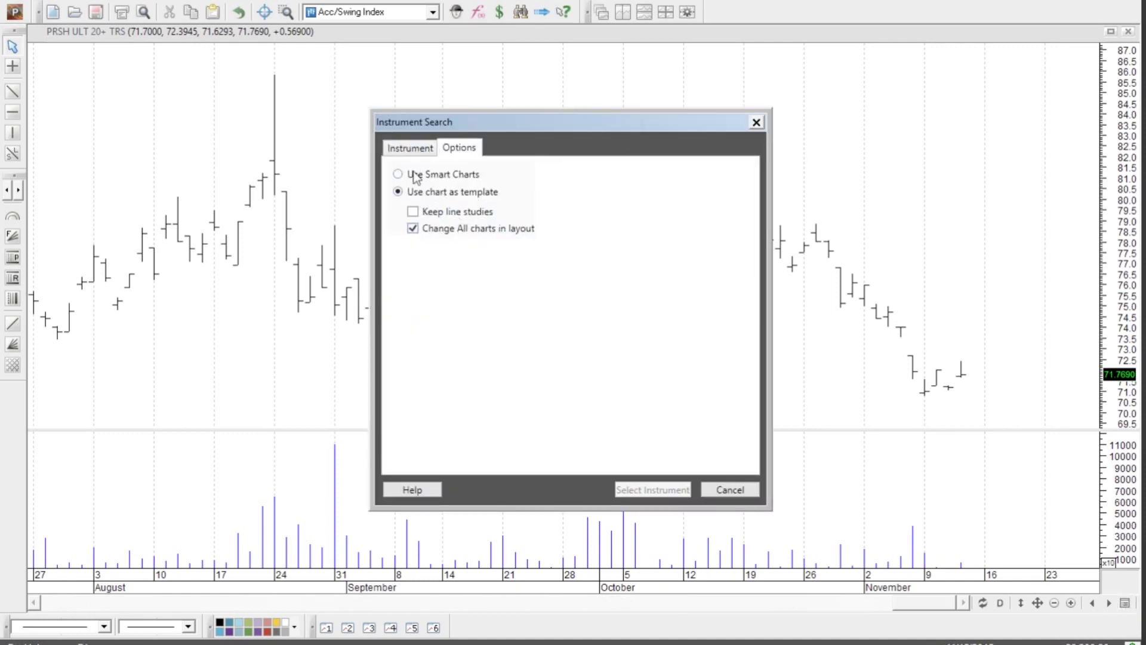
click(730, 489)
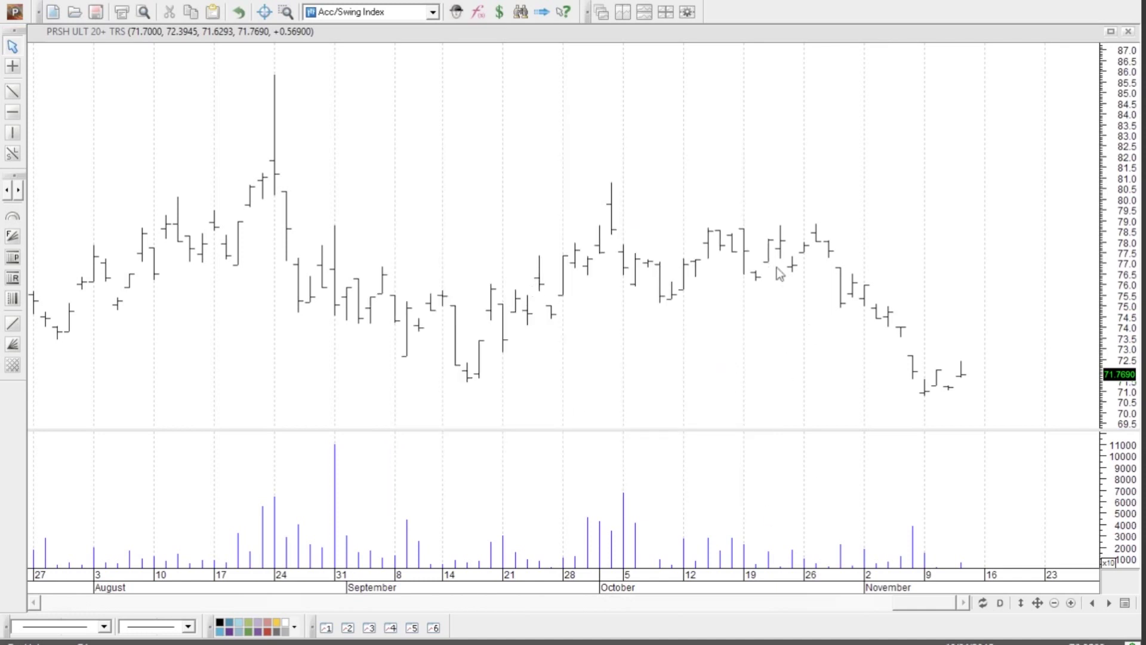
Step: Apply the Cps-bigalow Chart View.mwt template to the PRSH ULT 20+ TRS chart and inspect its latest Doji BF signal up close
right_click(661, 379)
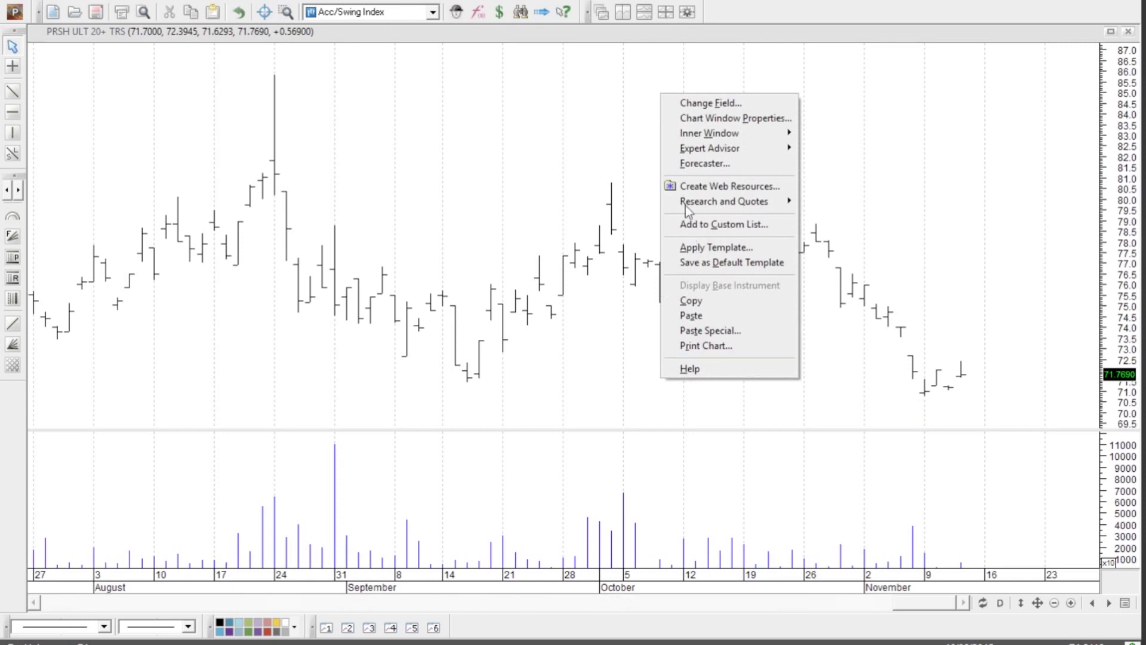
click(716, 248)
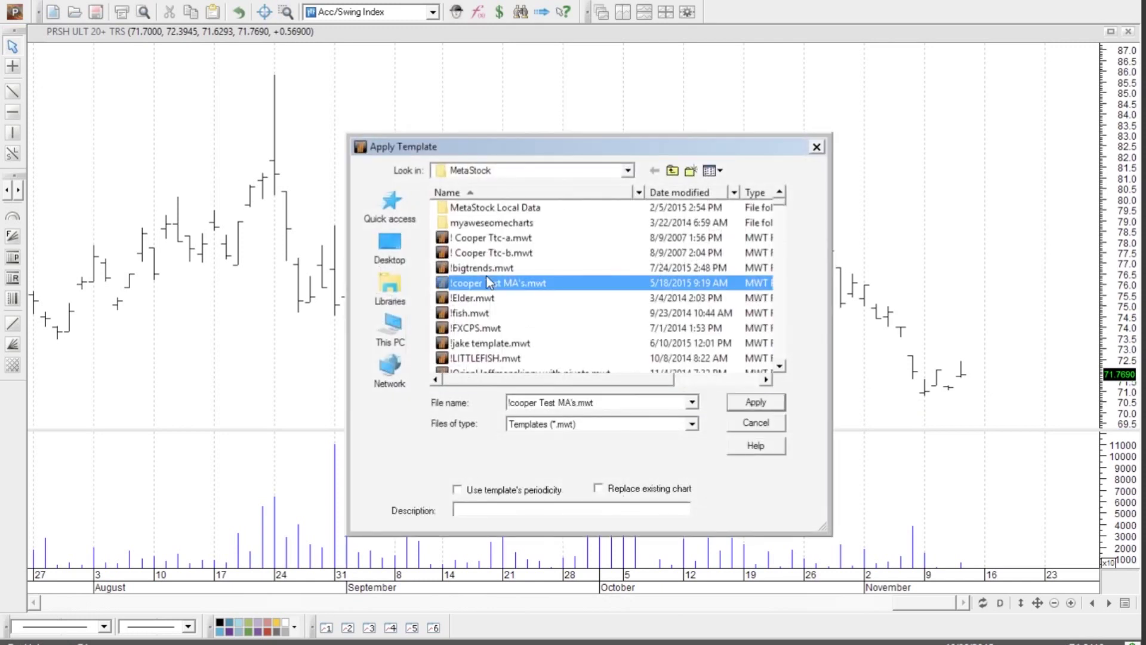
scroll(486, 277, down, 10)
click(486, 283)
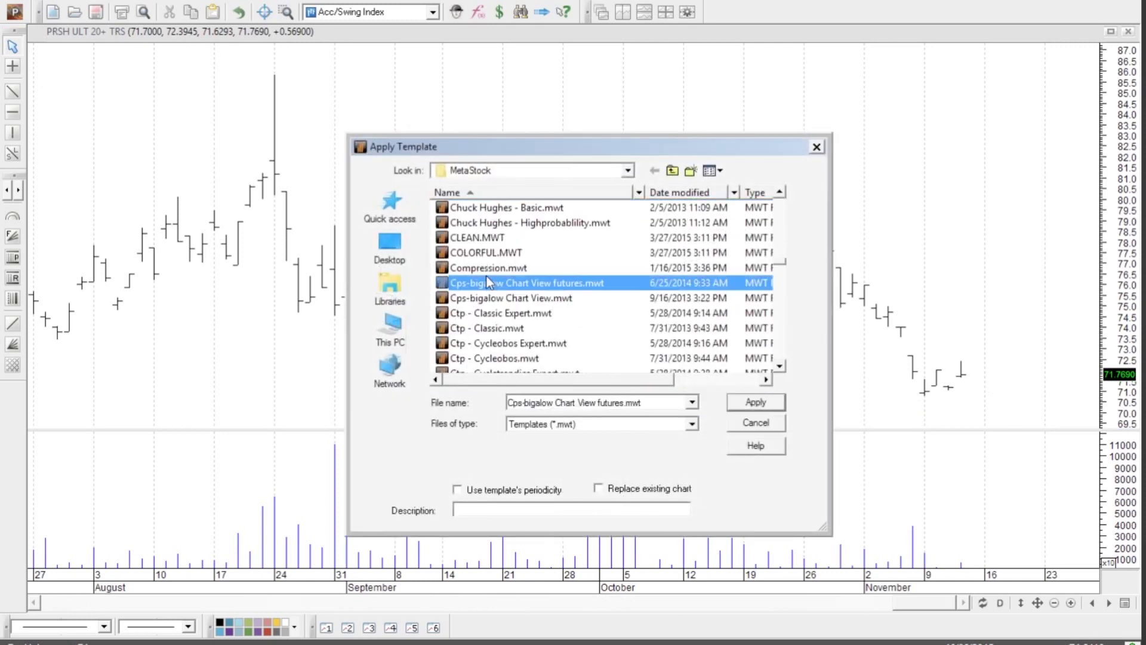
click(530, 298)
click(755, 403)
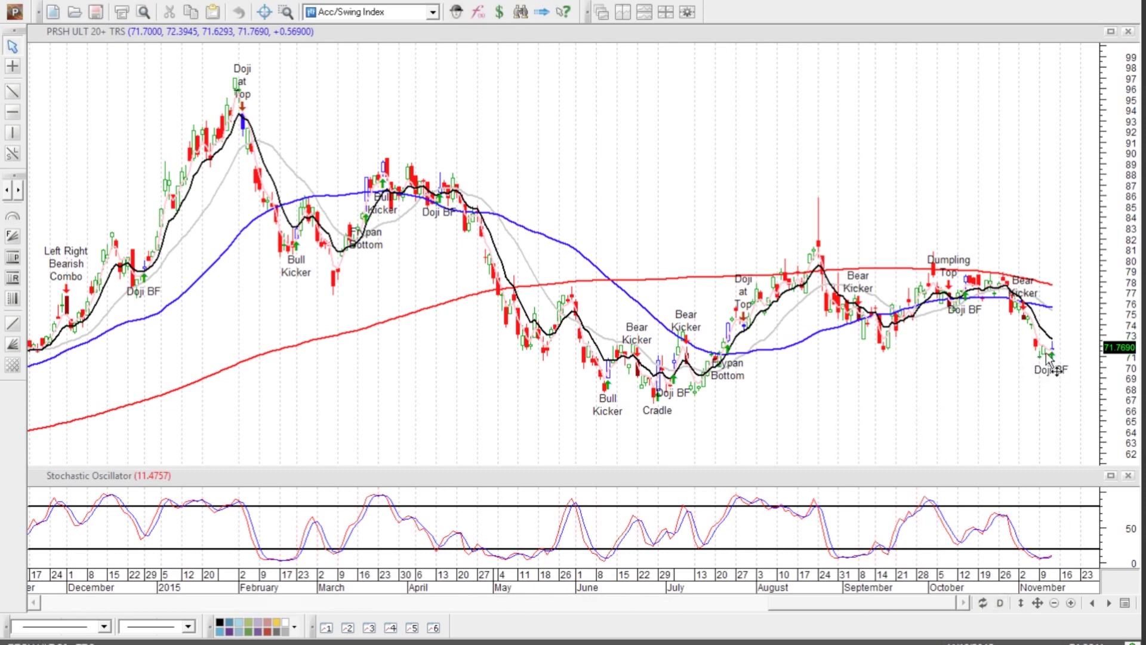
click(1071, 603)
click(1071, 603)
click(1071, 603)
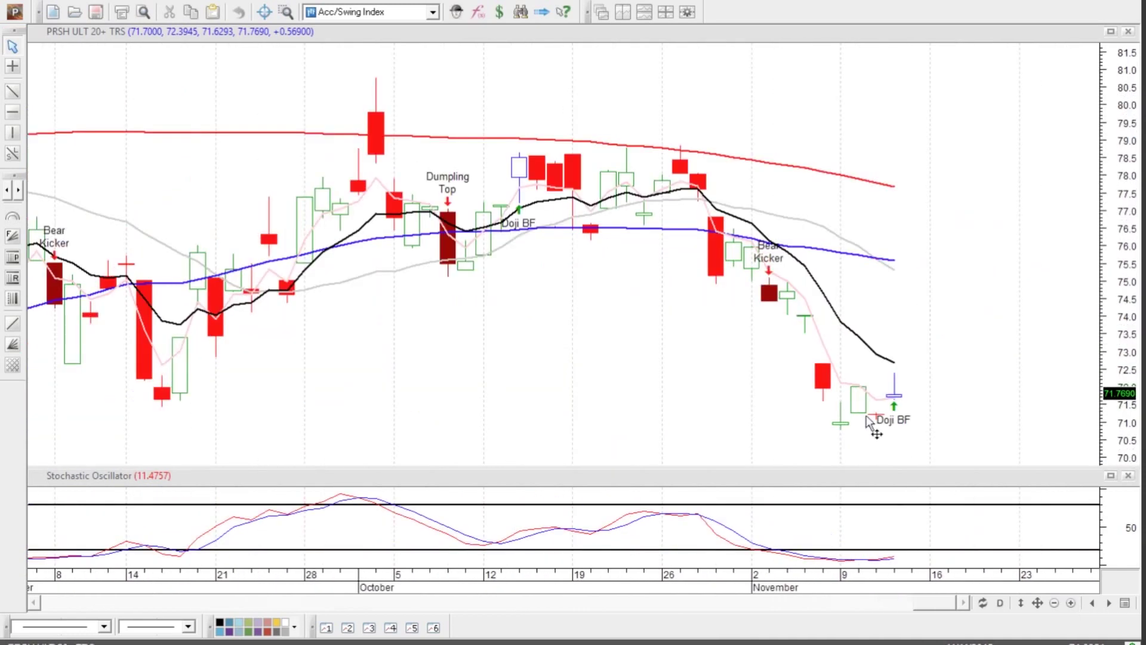
mouse_move(895, 401)
Step: Load PIMCO 25Y ZR CUP (ZROZ.K) from the source list into the chart, with the current chart as template
click(1125, 603)
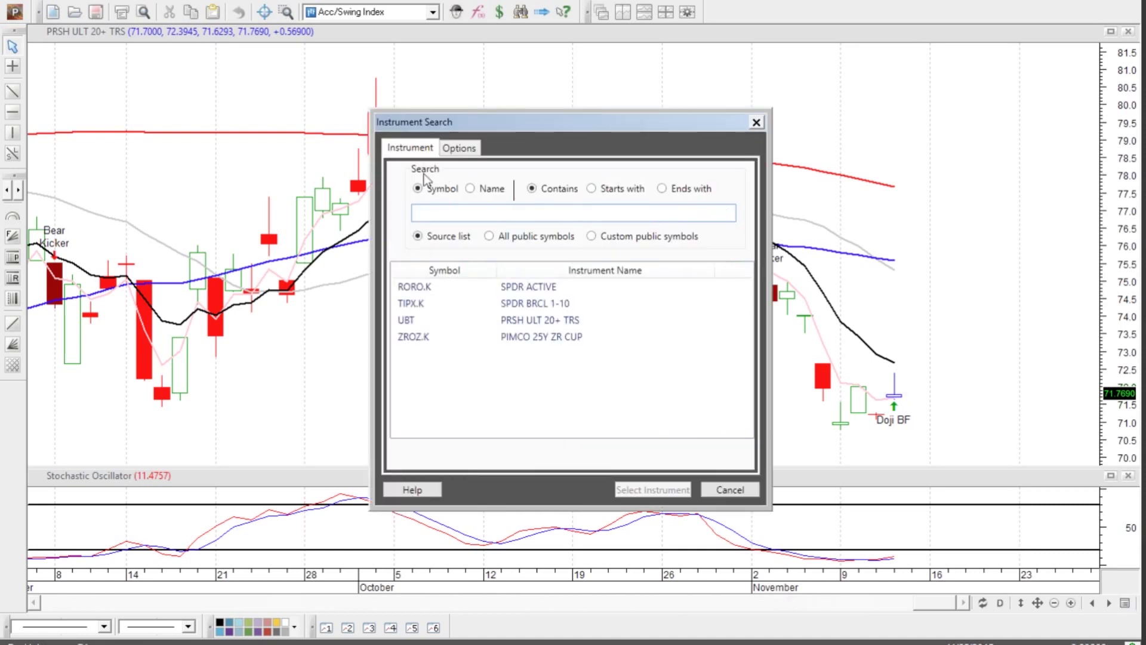
click(463, 150)
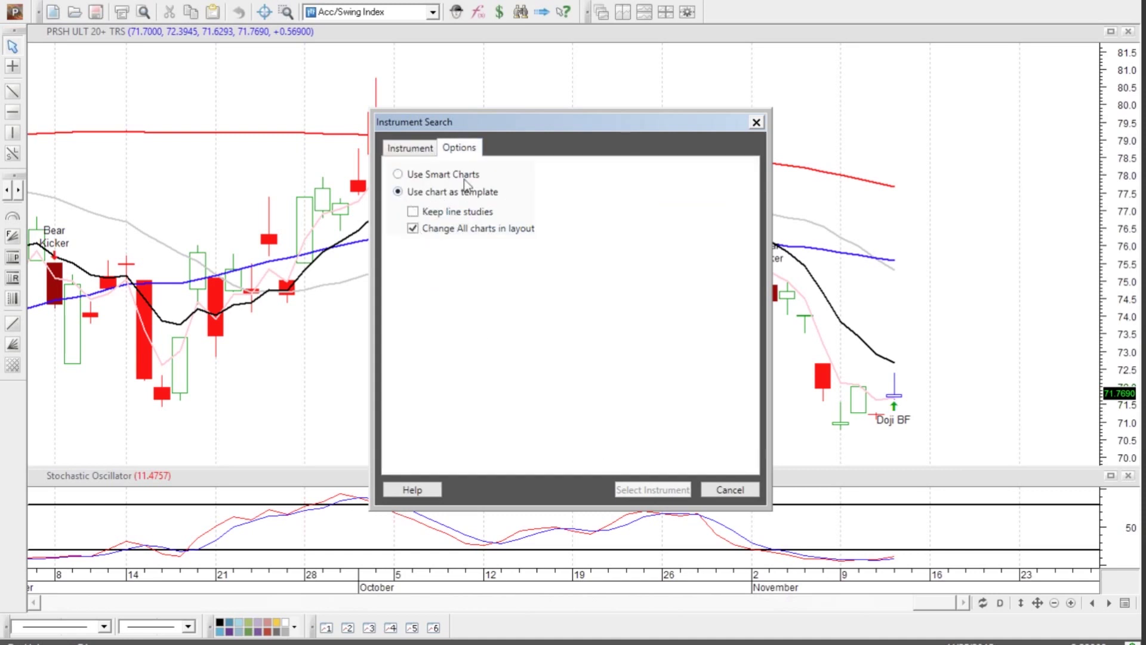
click(412, 148)
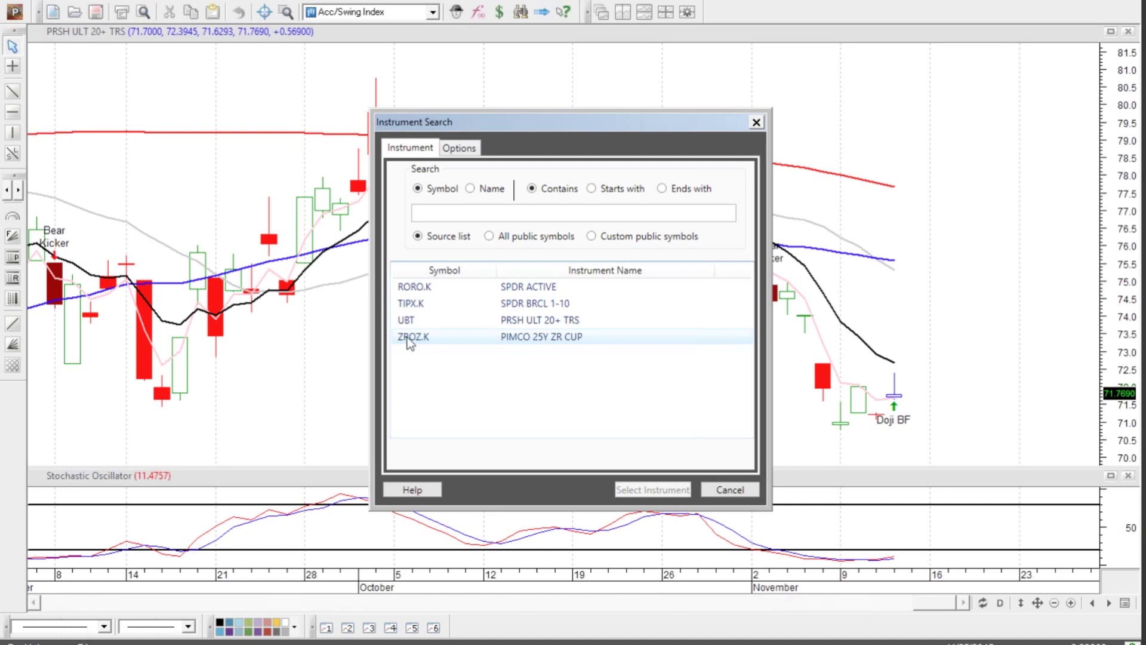
click(457, 336)
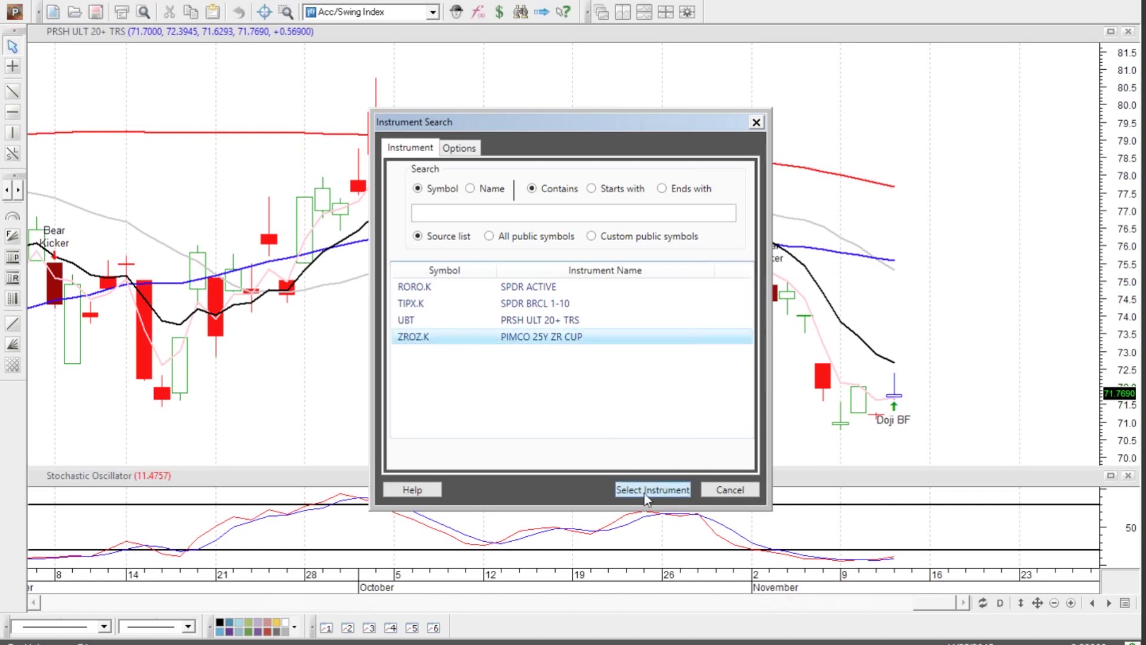
click(648, 493)
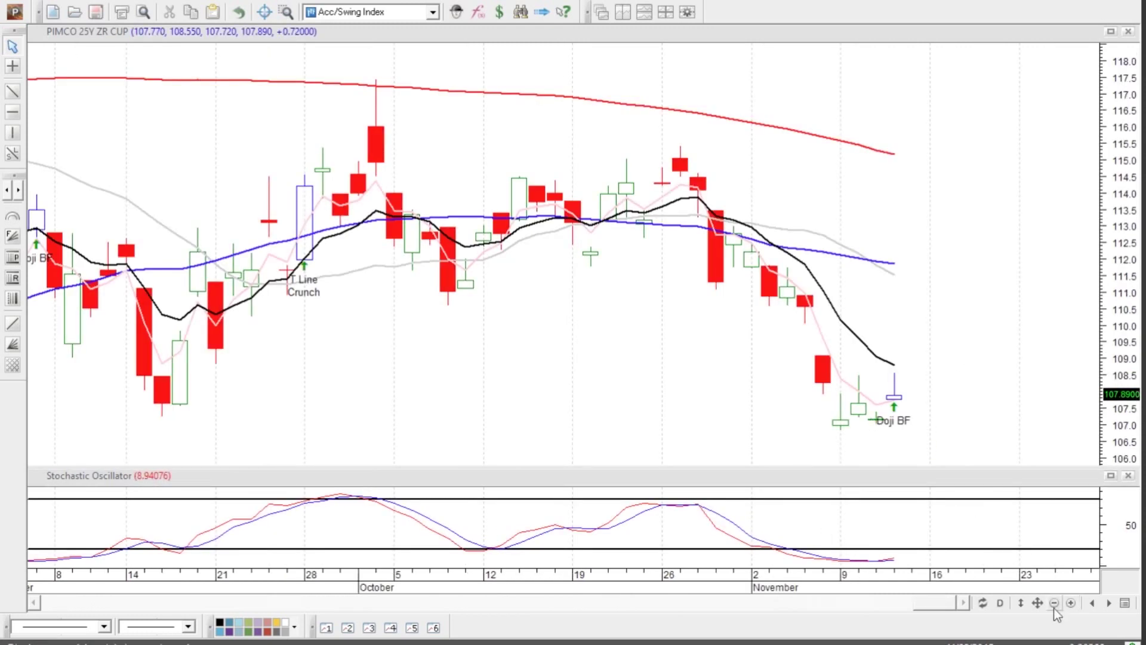
Step: Return to the PRSH ULT 20+ TRS chart and open its Expert Advisor commentary
click(1093, 603)
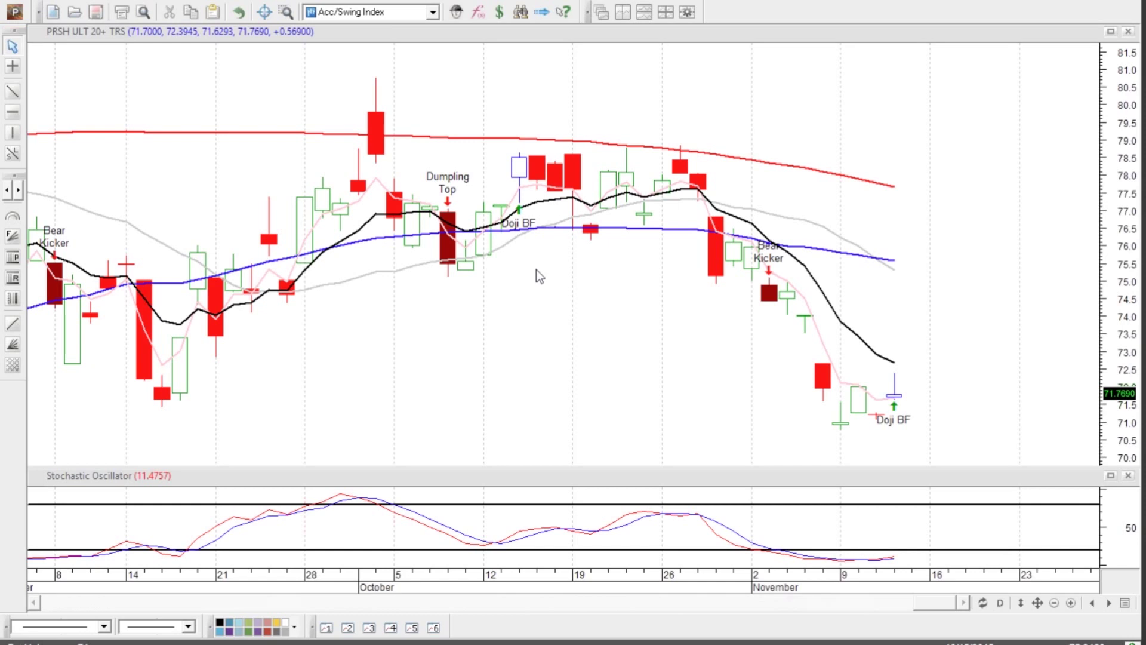
right_click(585, 381)
mouse_move(642, 148)
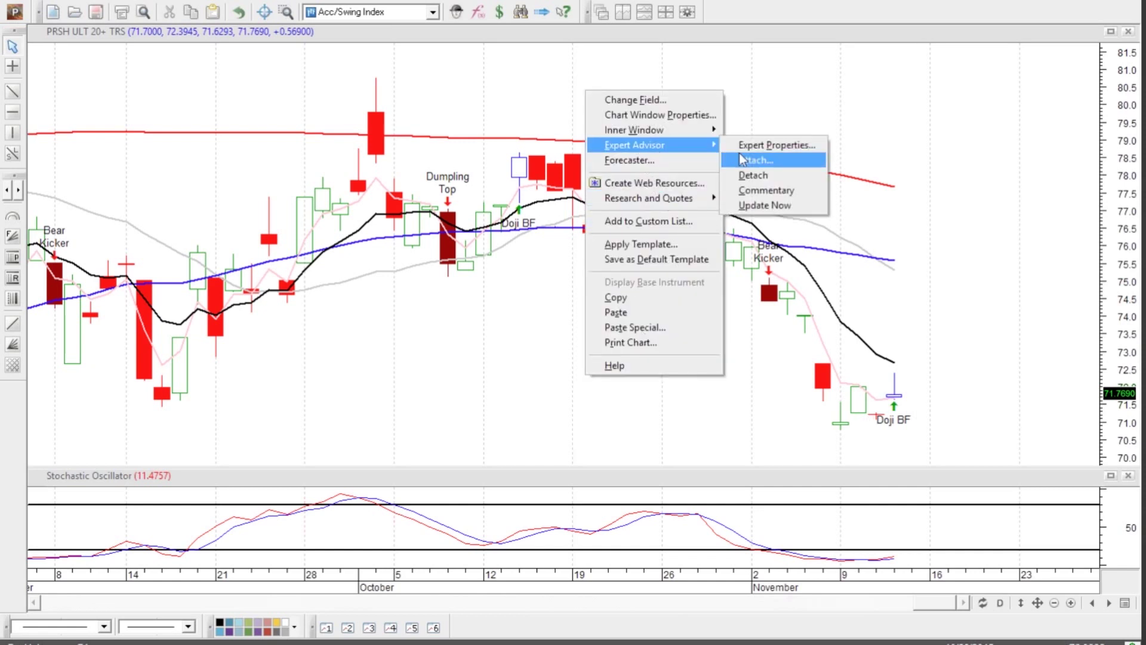
click(753, 191)
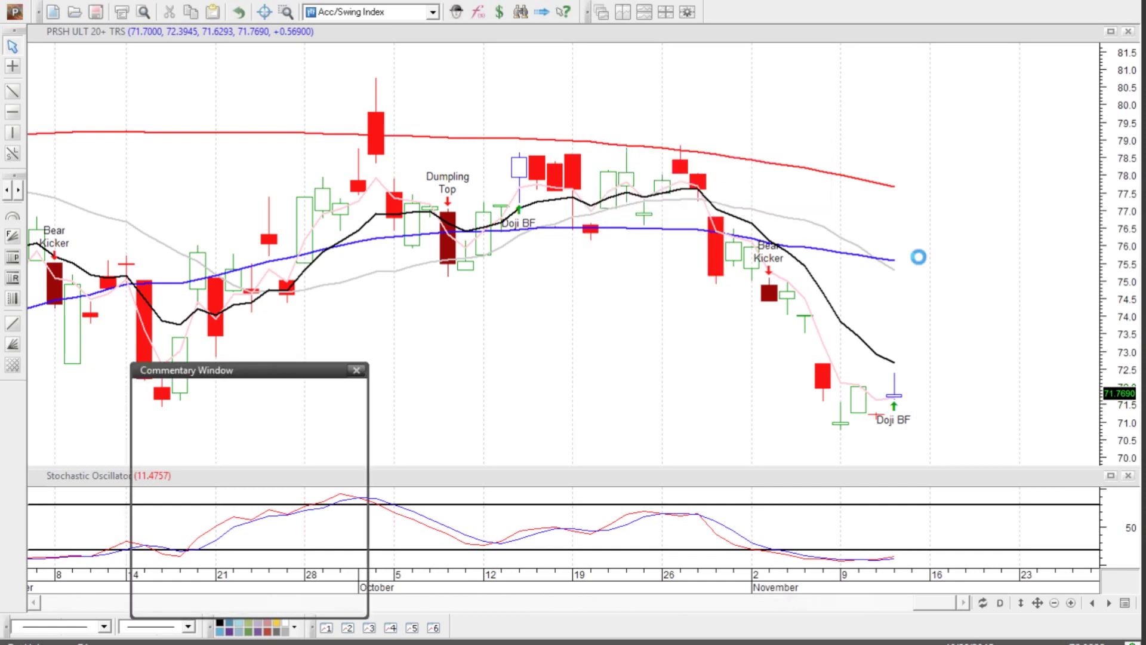
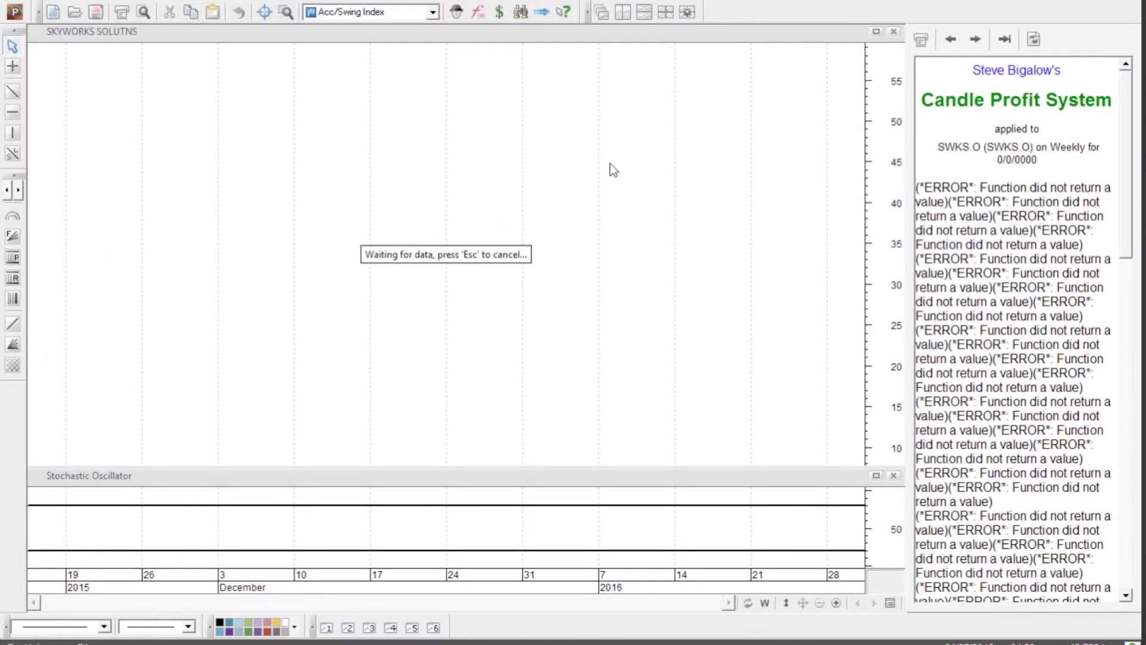
Step: Close the SKYWORKS SOLUTNS chart without saving its changes
click(14, 11)
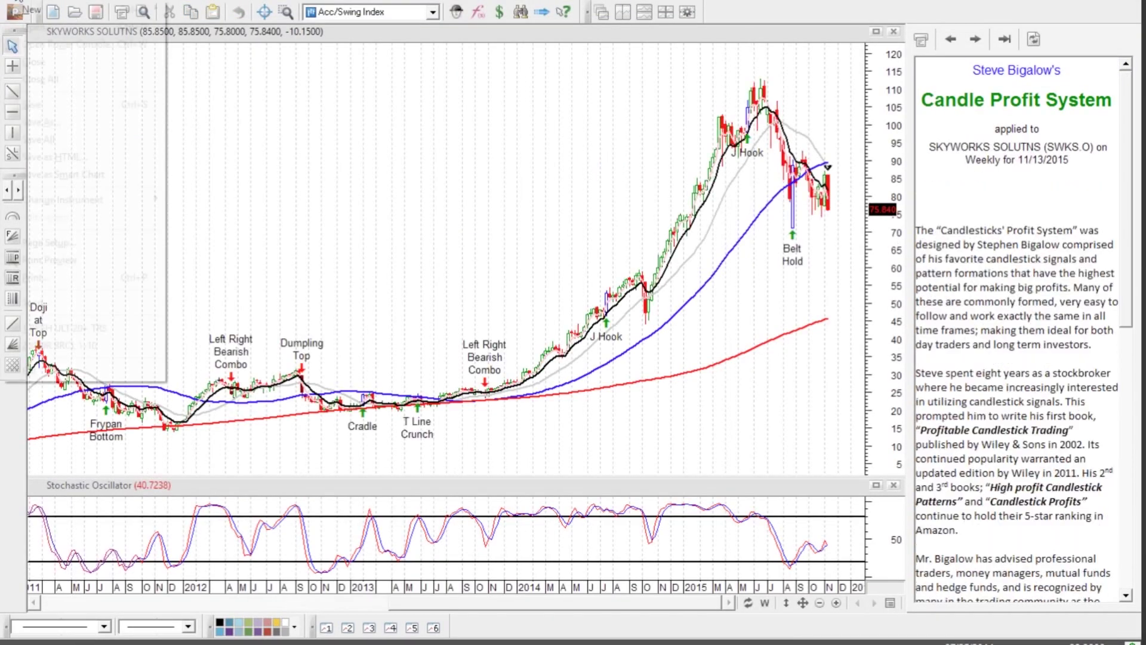
click(36, 81)
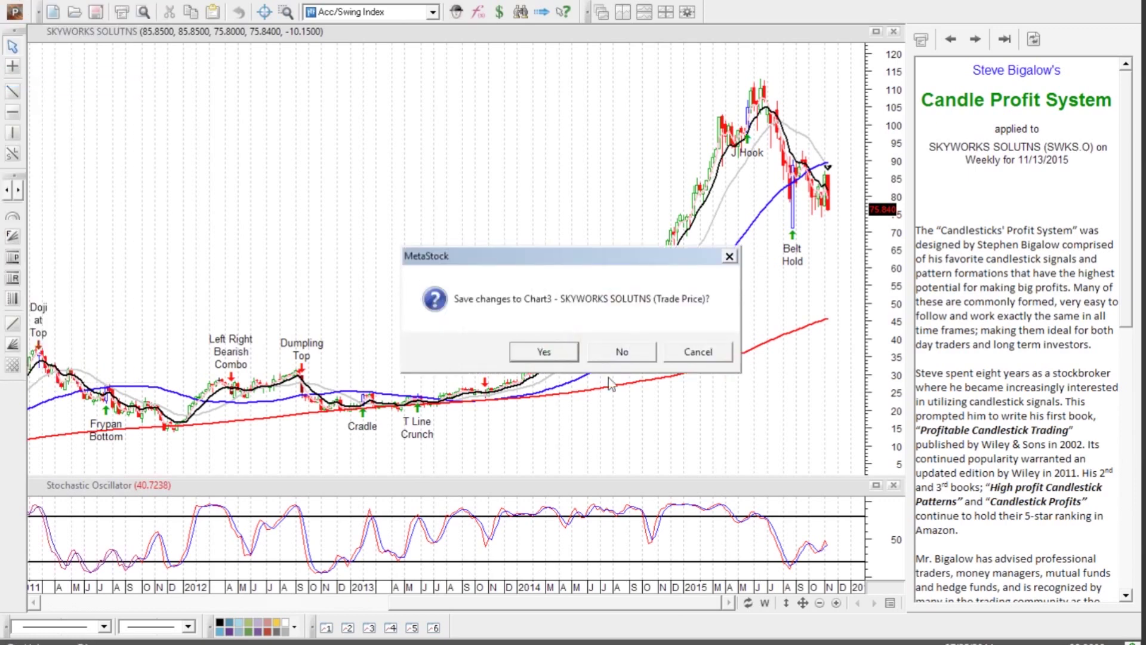
click(608, 352)
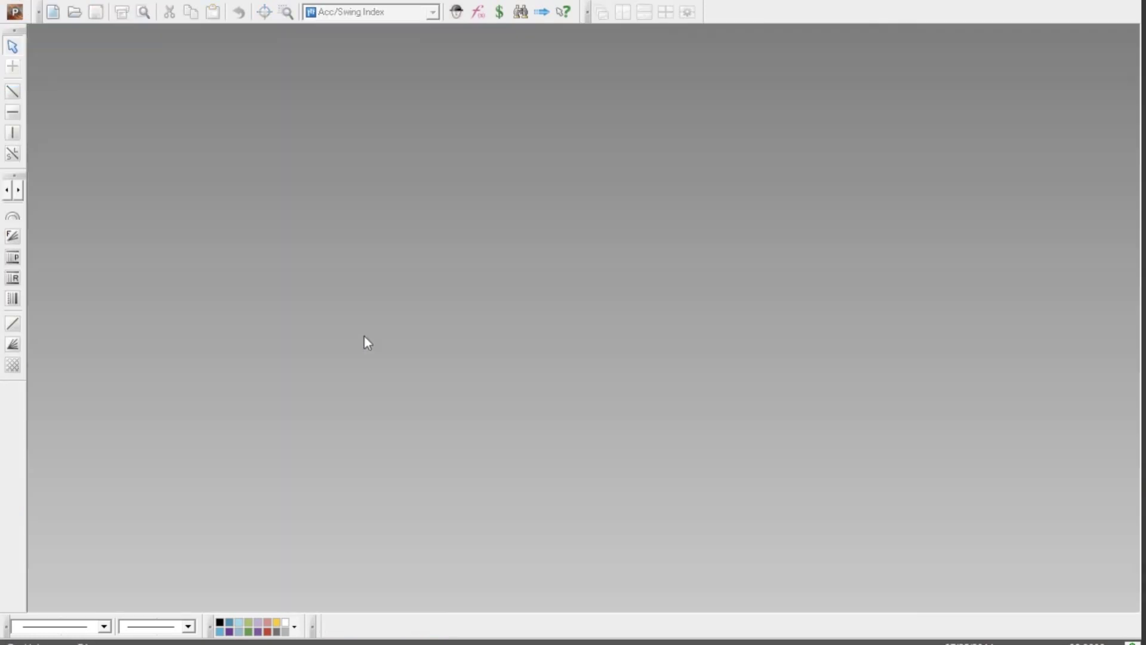
Step: Open a chart of swks.o with the Vora Favorite Trade - Clean Layout template
click(14, 11)
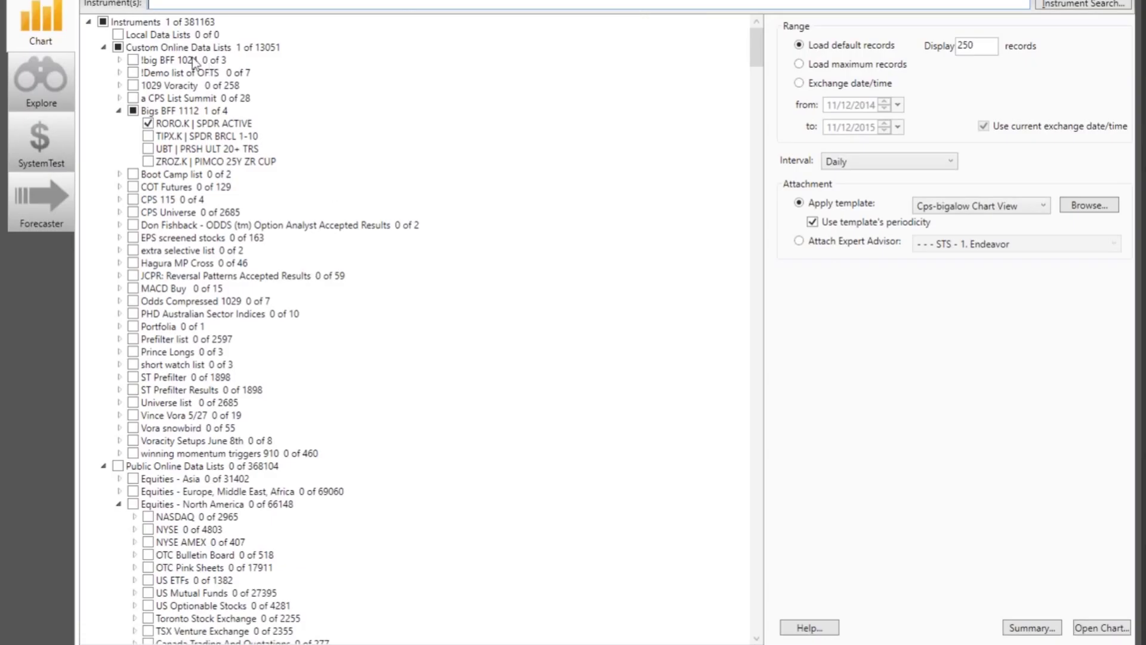
click(119, 111)
click(160, 4)
text(swk)
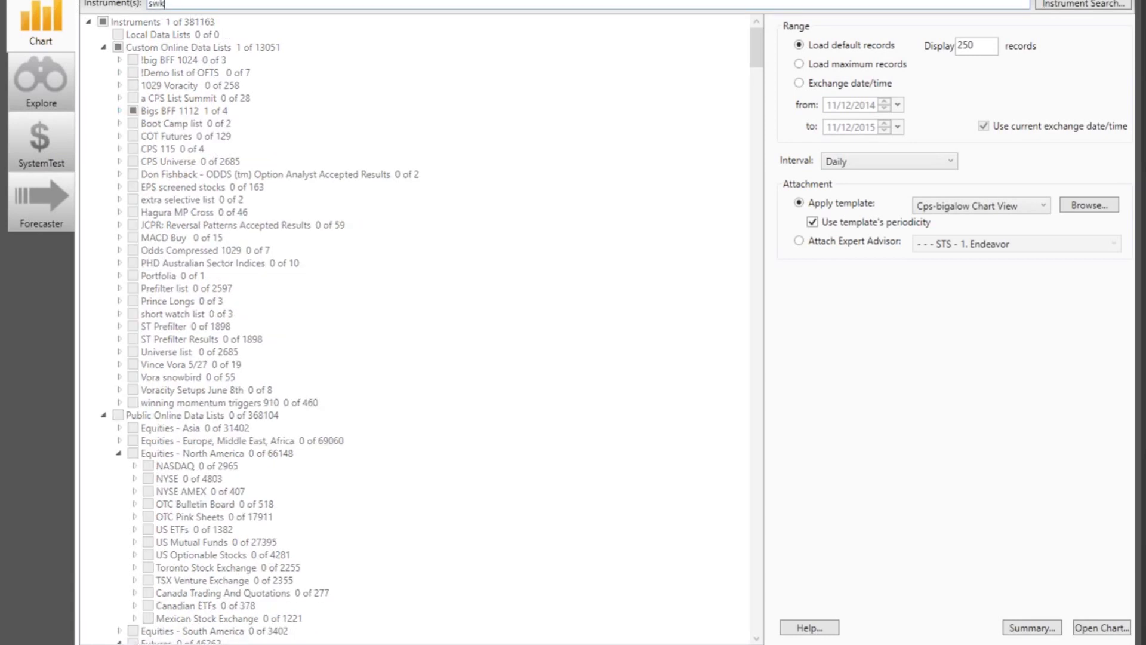
text(s.c)
click(979, 205)
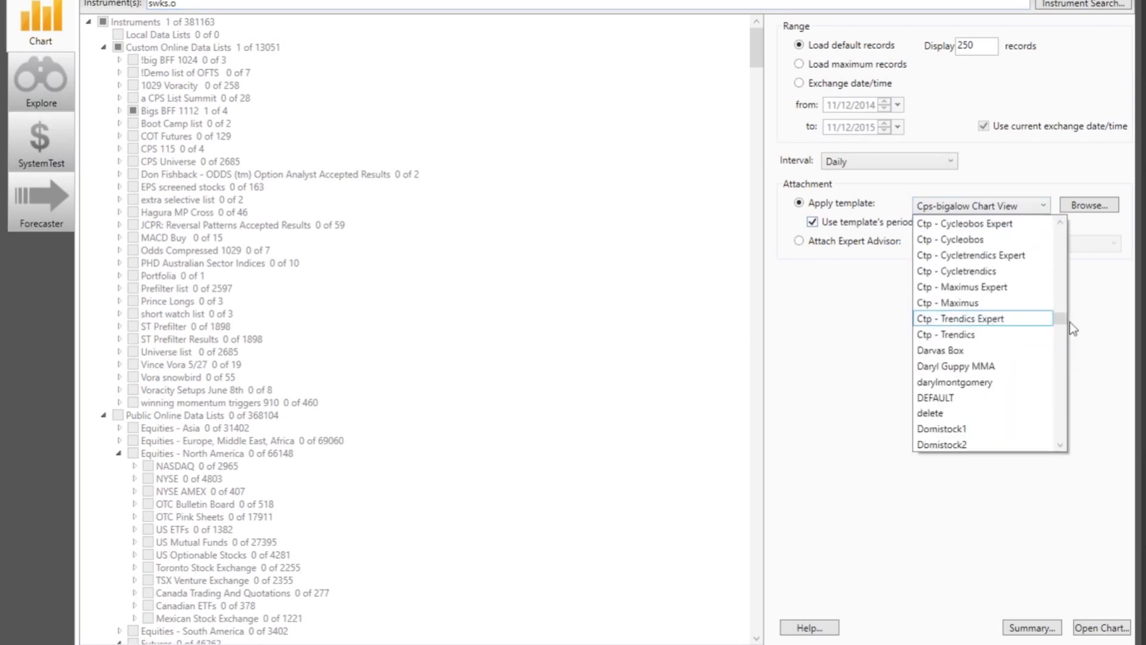
drag(1062, 324, 1062, 420)
scroll(1060, 413, down, 5)
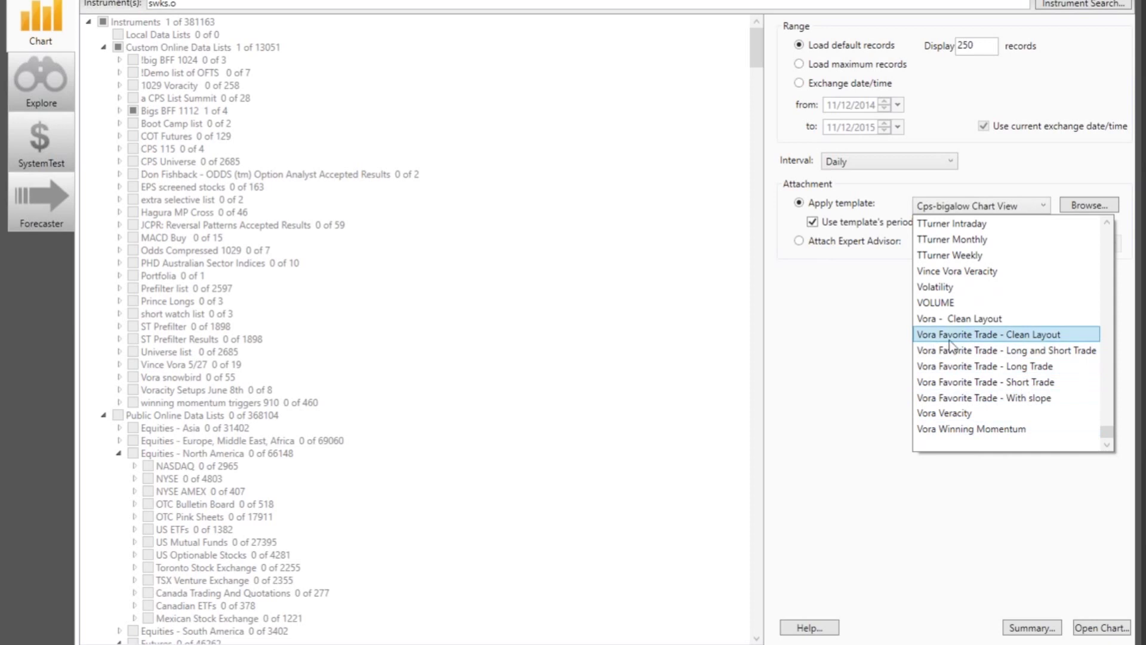
click(967, 335)
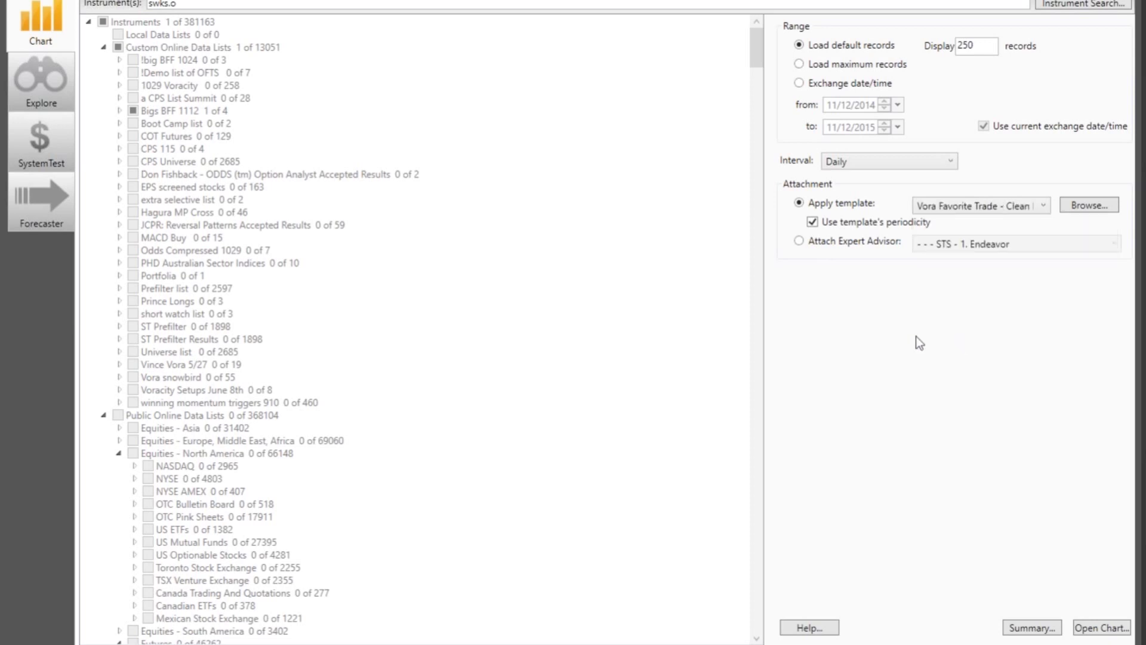
click(1098, 628)
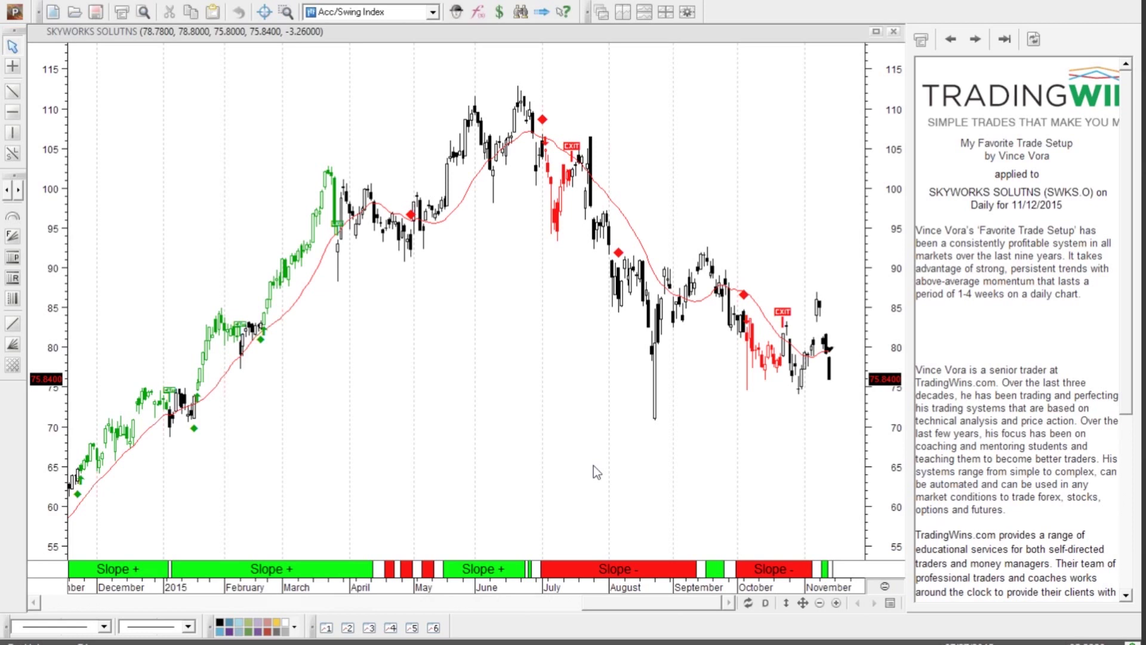
Step: Examine the February to March 2015 rise up close, and review the price history with its signals from October 2014 on
click(287, 11)
drag(254, 355, 354, 148)
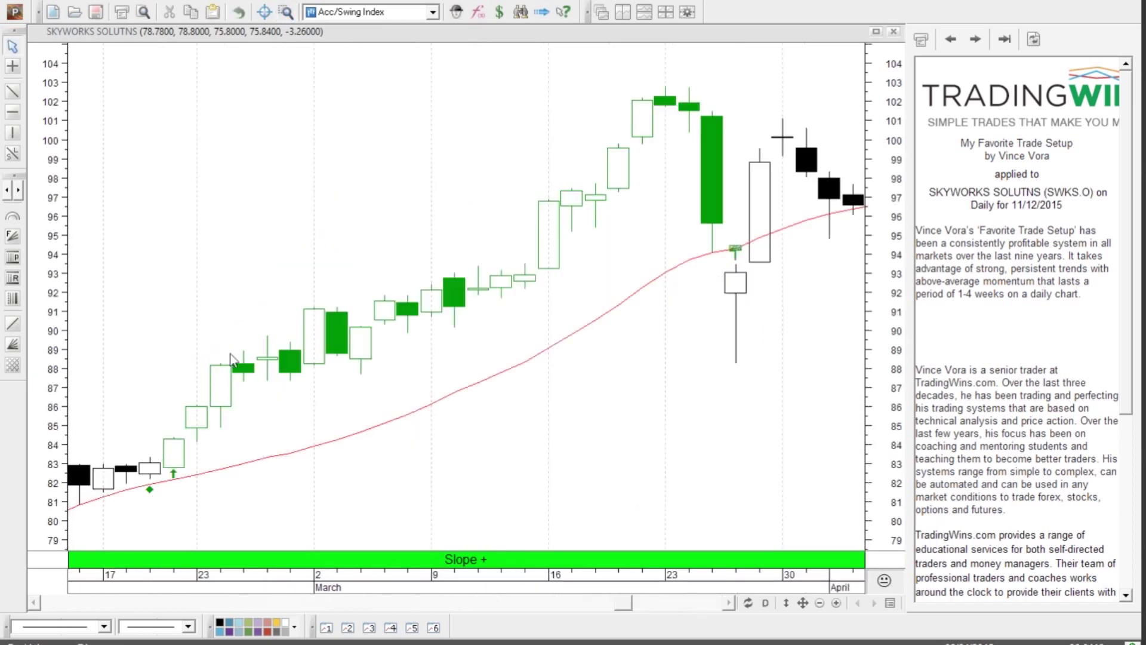
click(820, 603)
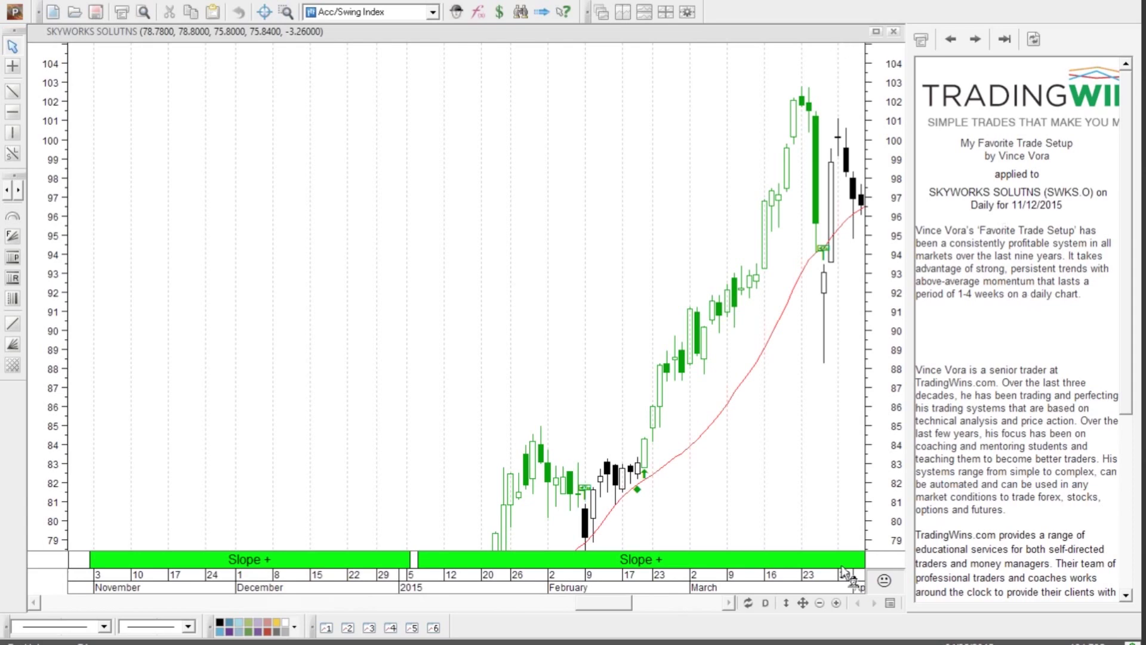
click(804, 603)
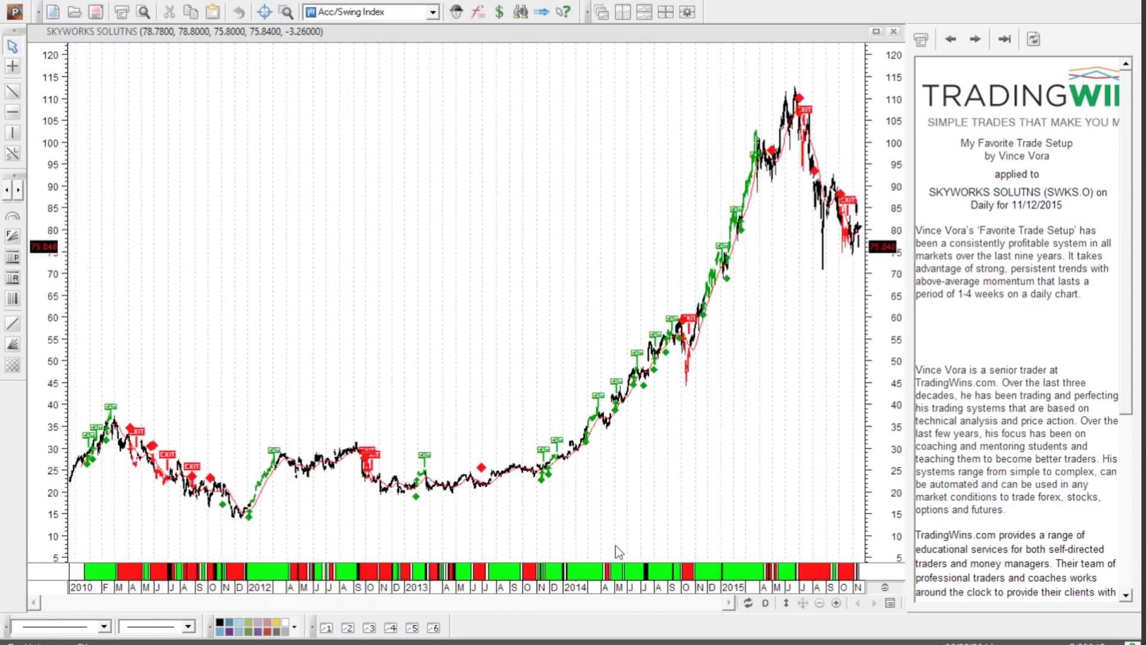
click(835, 604)
click(836, 604)
click(836, 603)
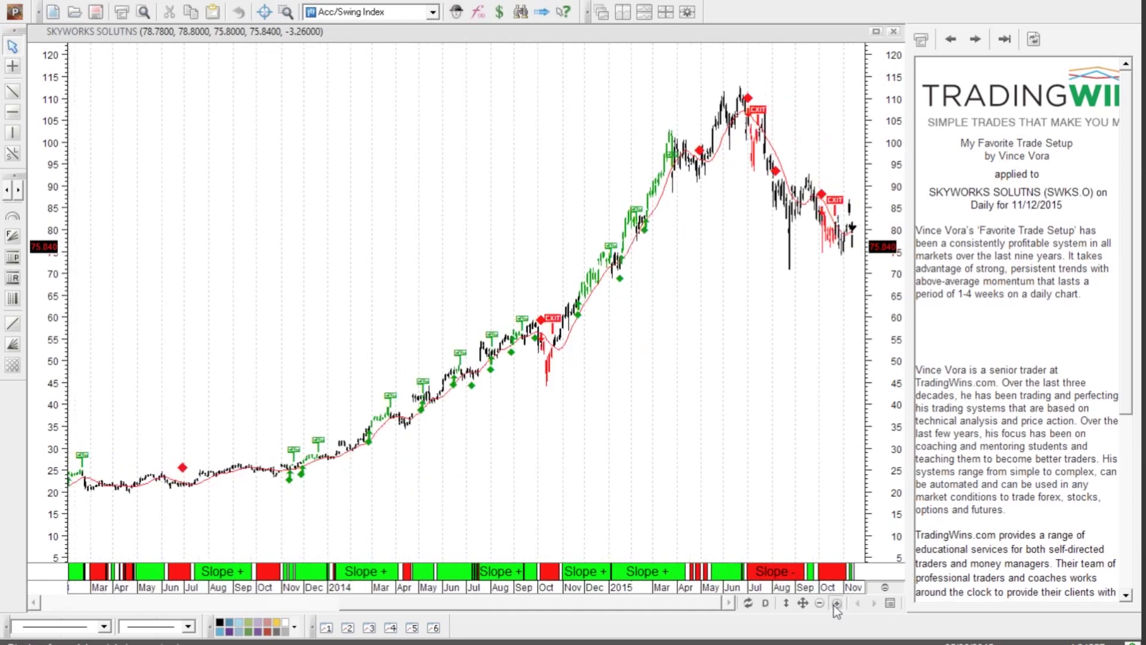
click(836, 604)
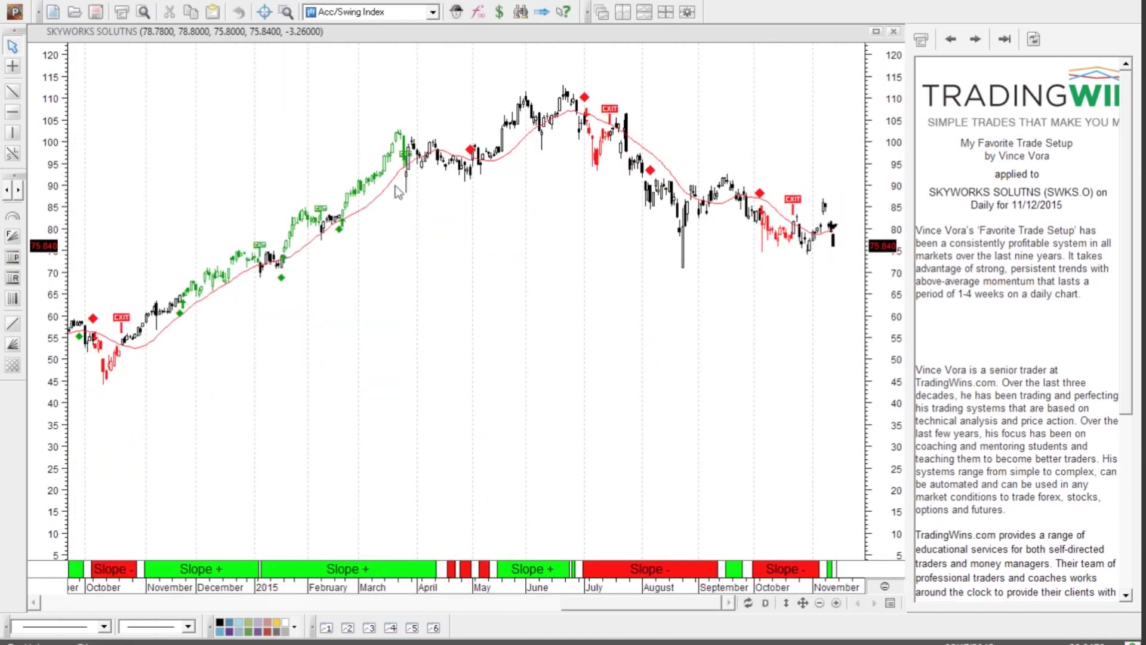
Step: Examine the Favorite Trade buy setups and entries from November 2014 through March 2015 up close
mouse_move(382, 192)
mouse_move(588, 127)
mouse_move(239, 273)
click(287, 12)
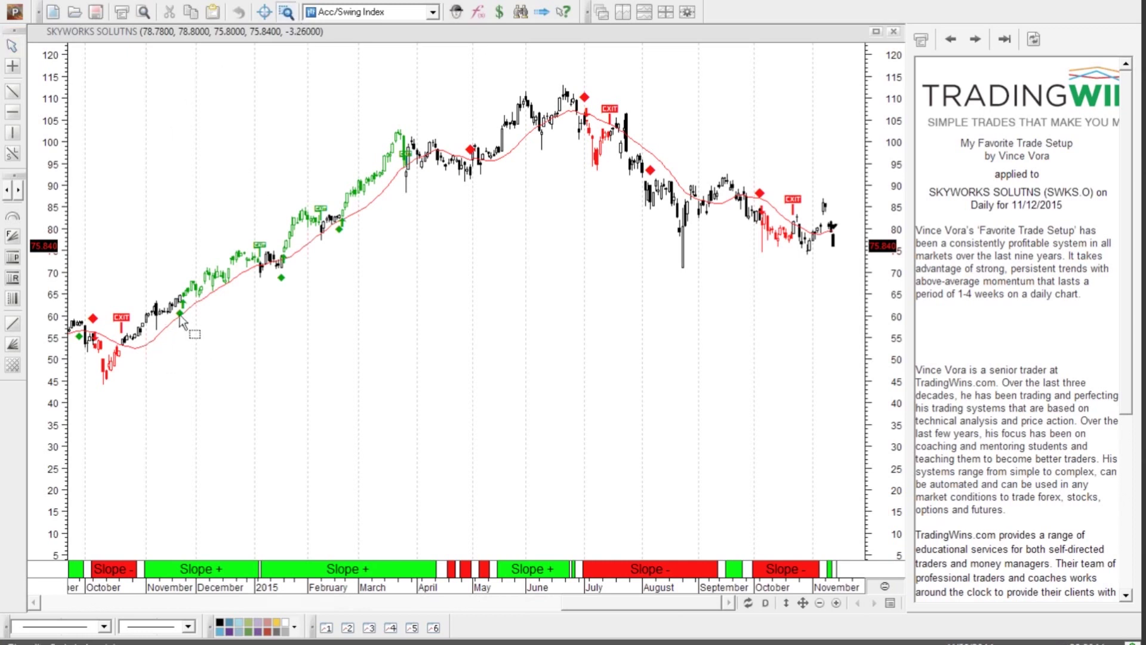
mouse_move(180, 317)
mouse_move(591, 123)
drag(168, 328, 422, 125)
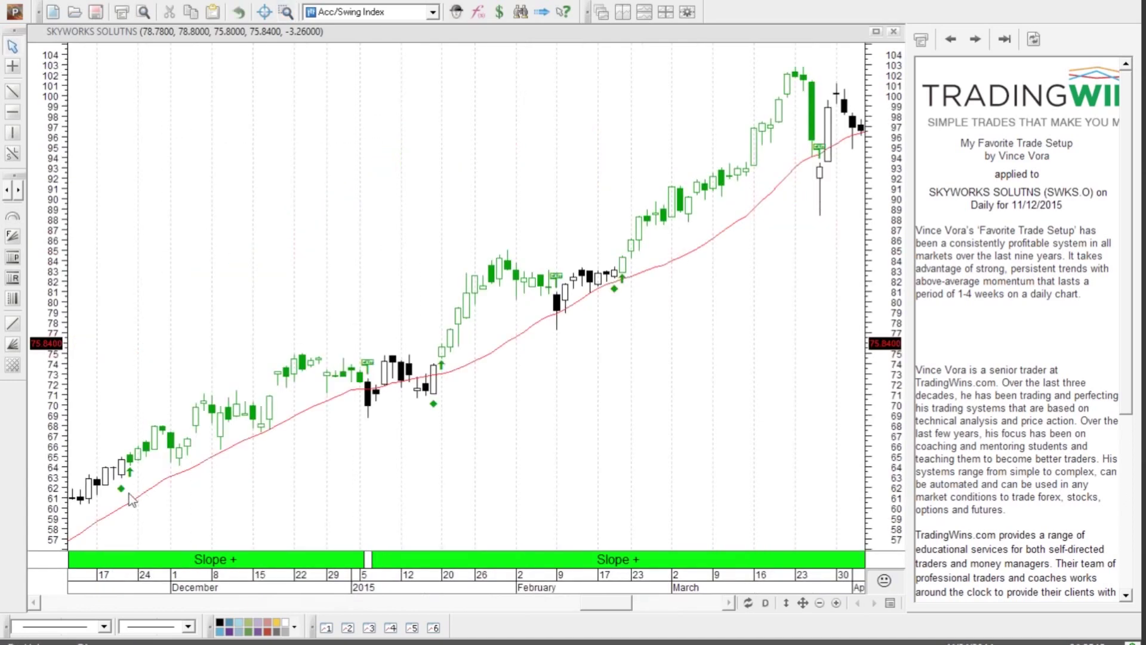
mouse_move(118, 472)
mouse_move(425, 395)
Step: Show the expert commentary for the 11/20/2014 setup bar and widen the commentary window to read it in full
click(951, 39)
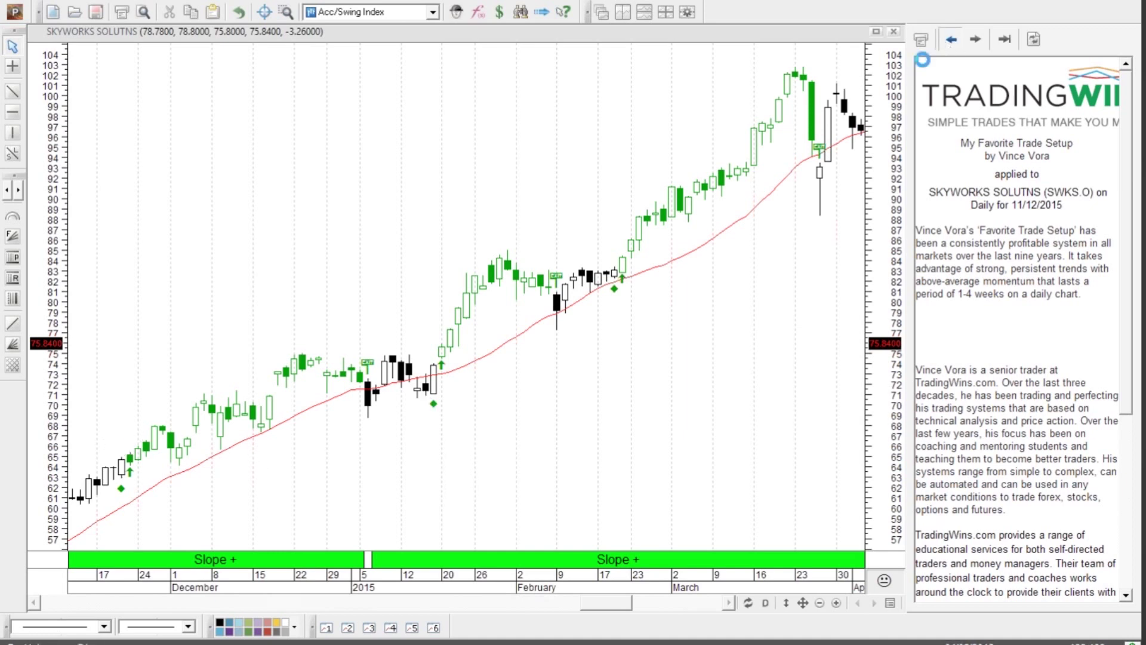
click(123, 429)
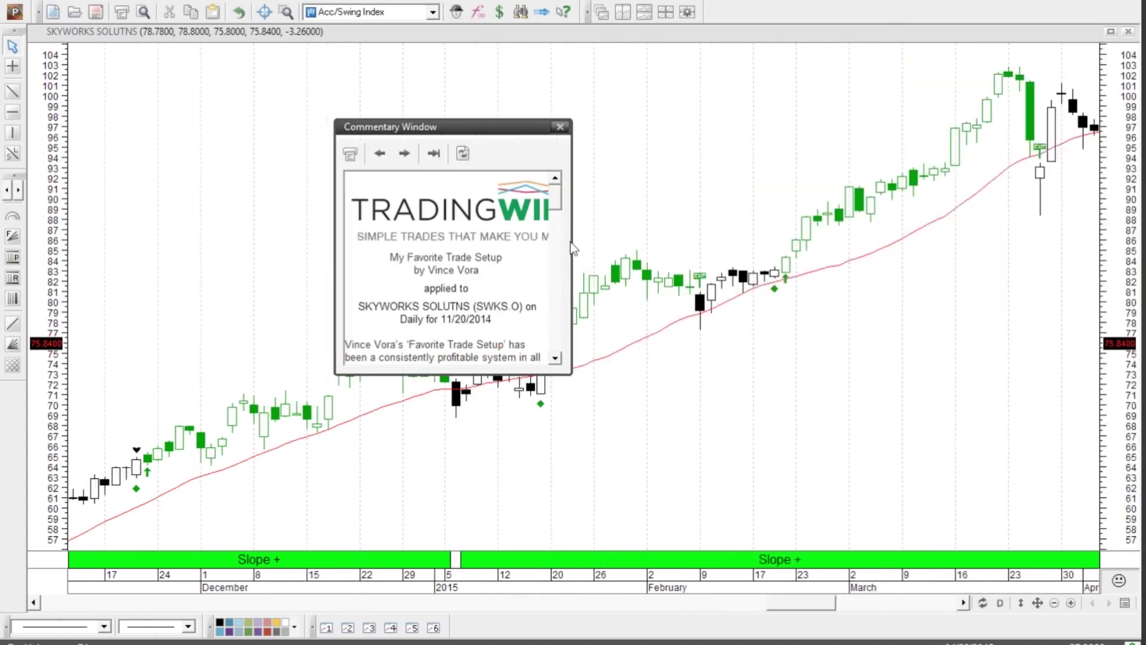
drag(571, 243, 668, 244)
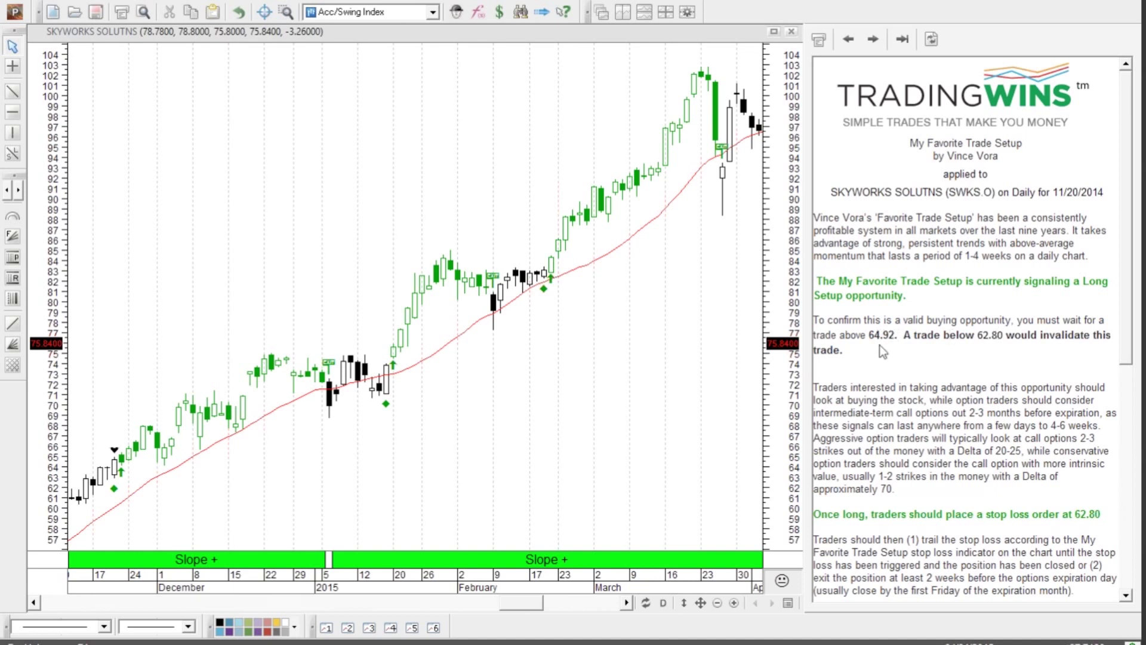
mouse_move(115, 486)
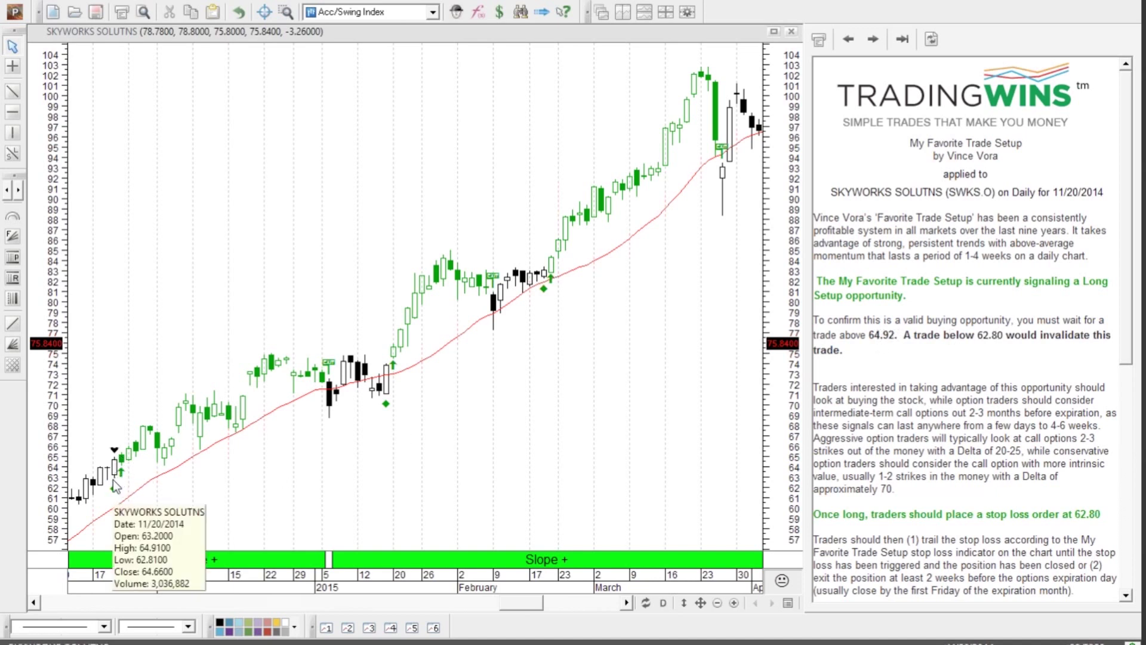
click(13, 113)
drag(90, 440, 91, 459)
key(Escape)
Step: Examine the 11/20/2014 setup candle up close and read its open, high, low and close prices
click(287, 12)
drag(100, 499, 153, 425)
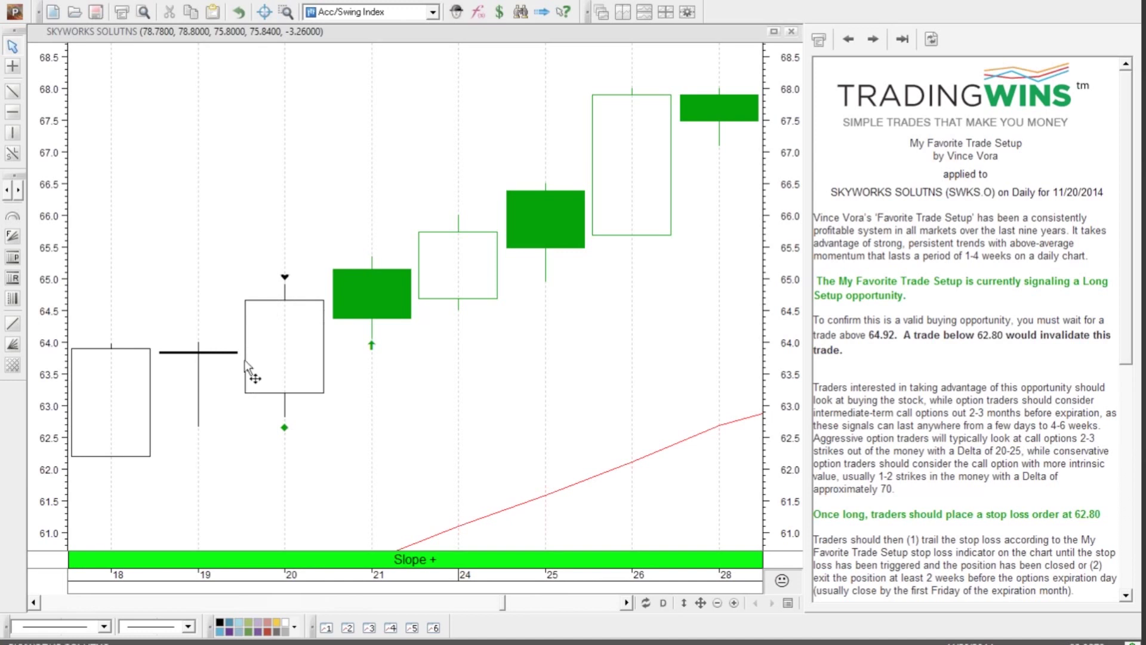
mouse_move(300, 395)
mouse_move(258, 324)
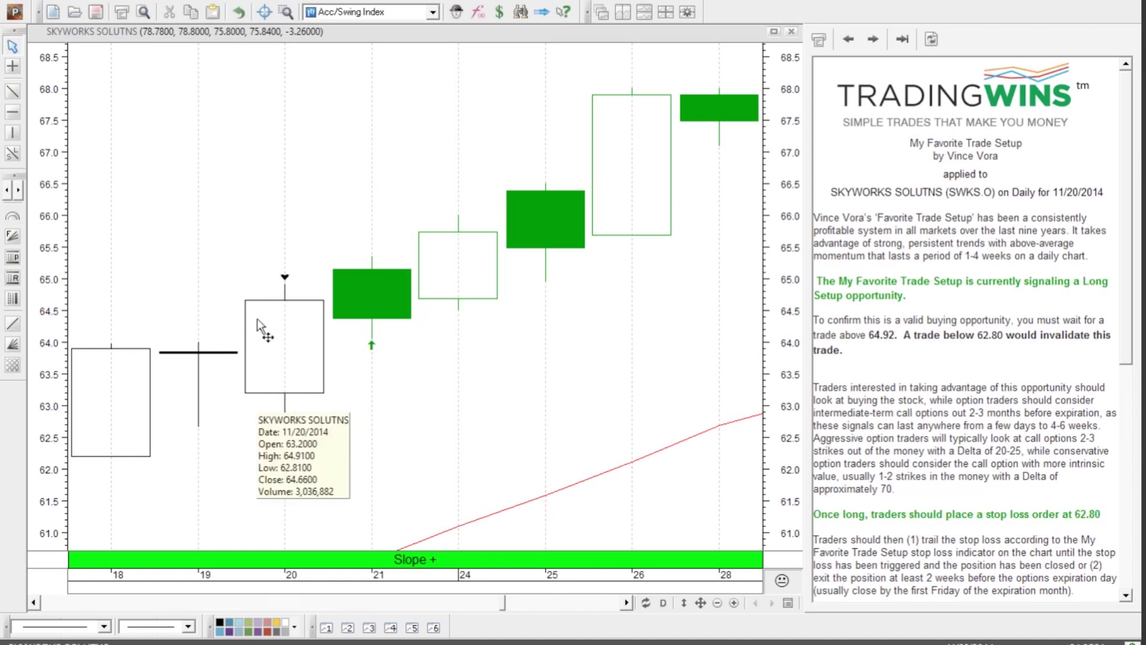
mouse_move(201, 354)
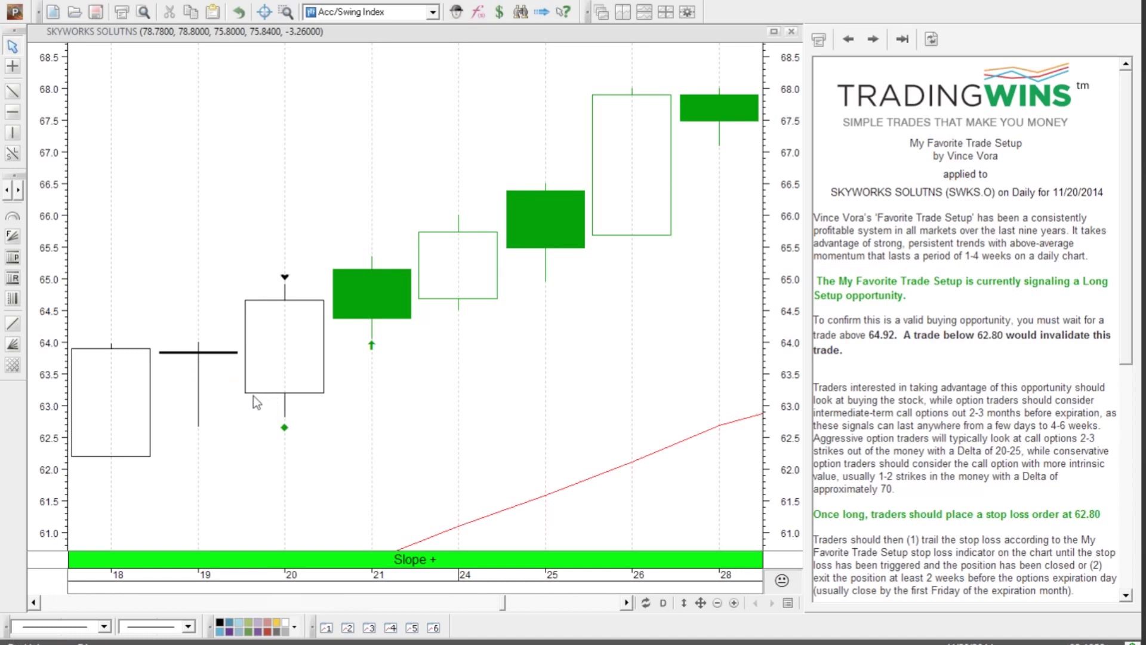
mouse_move(254, 396)
mouse_move(309, 309)
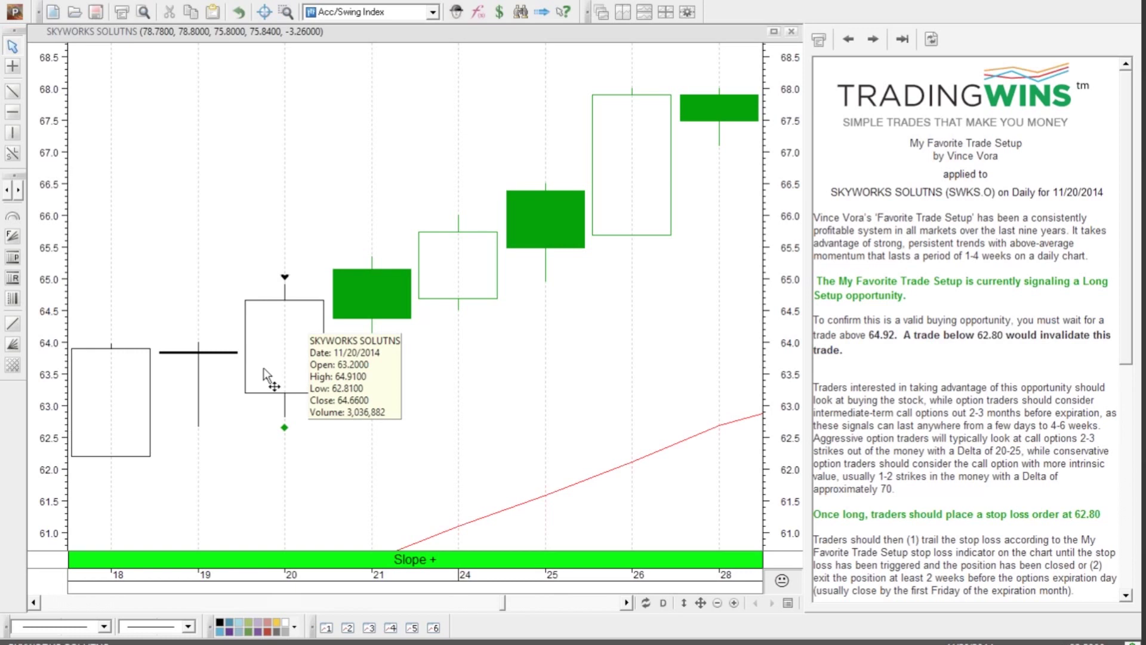
Step: Draw a horizontal line across the chart at the high of the 11/20/2014 candle, at about 64.9
click(12, 111)
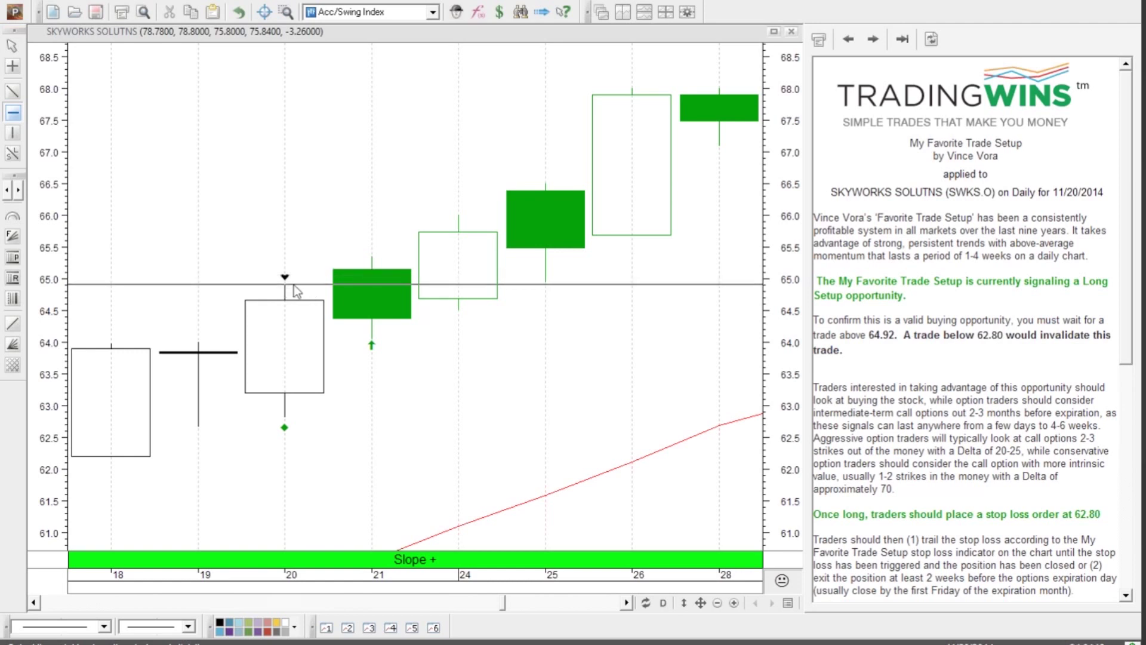
click(294, 284)
mouse_move(390, 301)
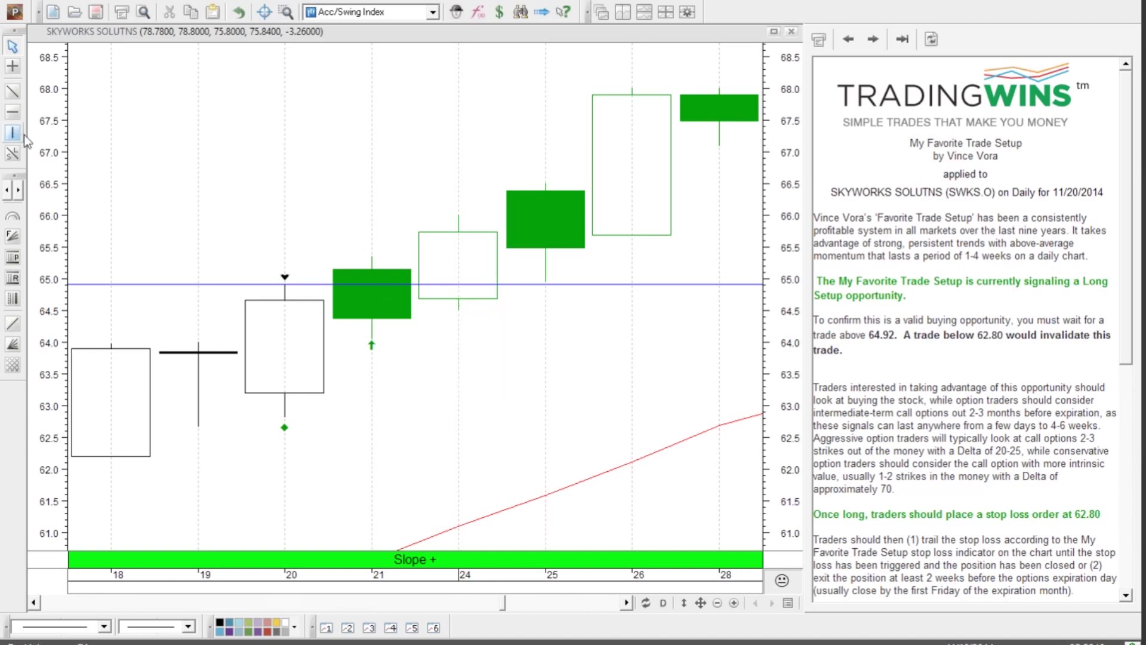
Step: Draw a horizontal line at the low of the 11/20/2014 candle, at about 62.8, and read that candle's prices
click(15, 115)
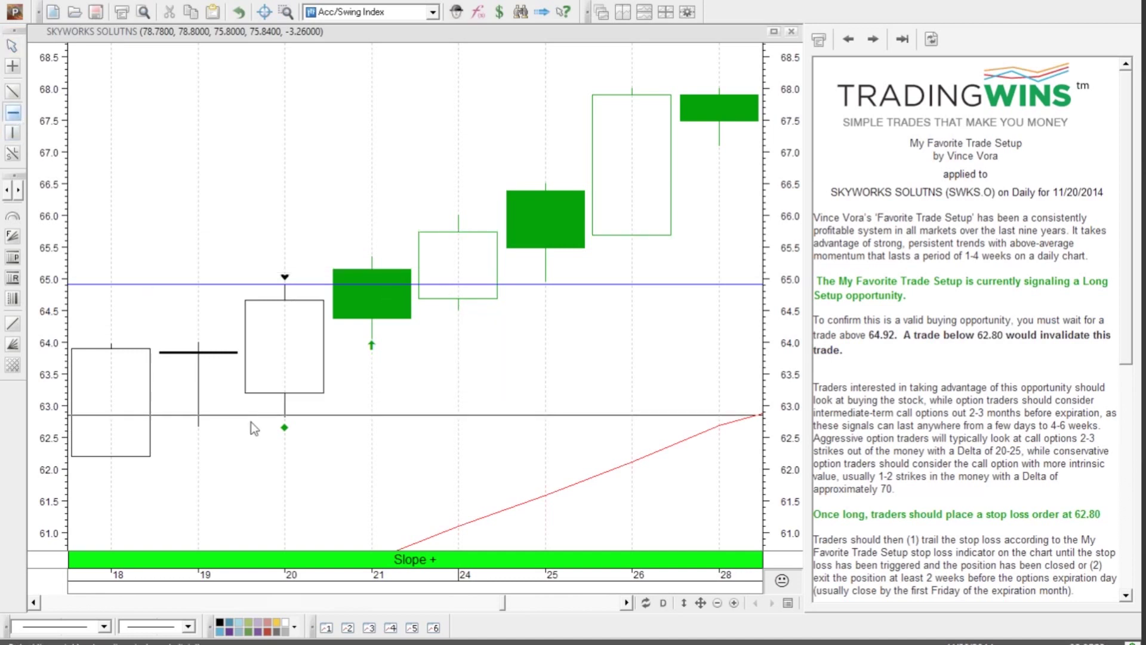
click(256, 418)
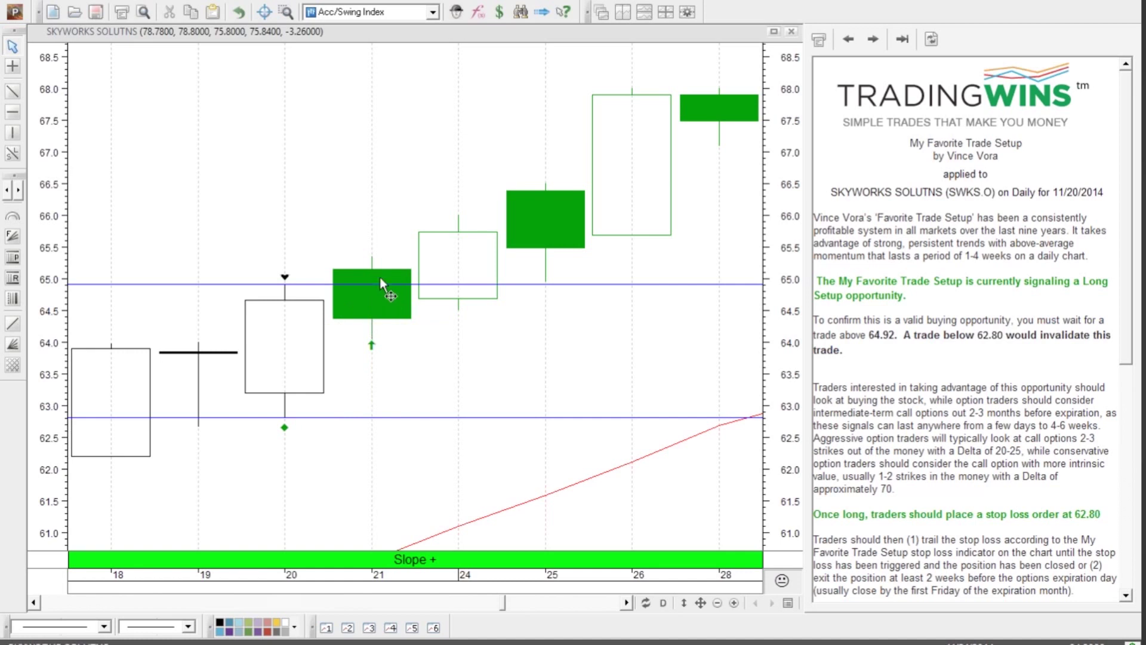
mouse_move(362, 310)
mouse_move(550, 233)
mouse_move(365, 278)
mouse_move(279, 305)
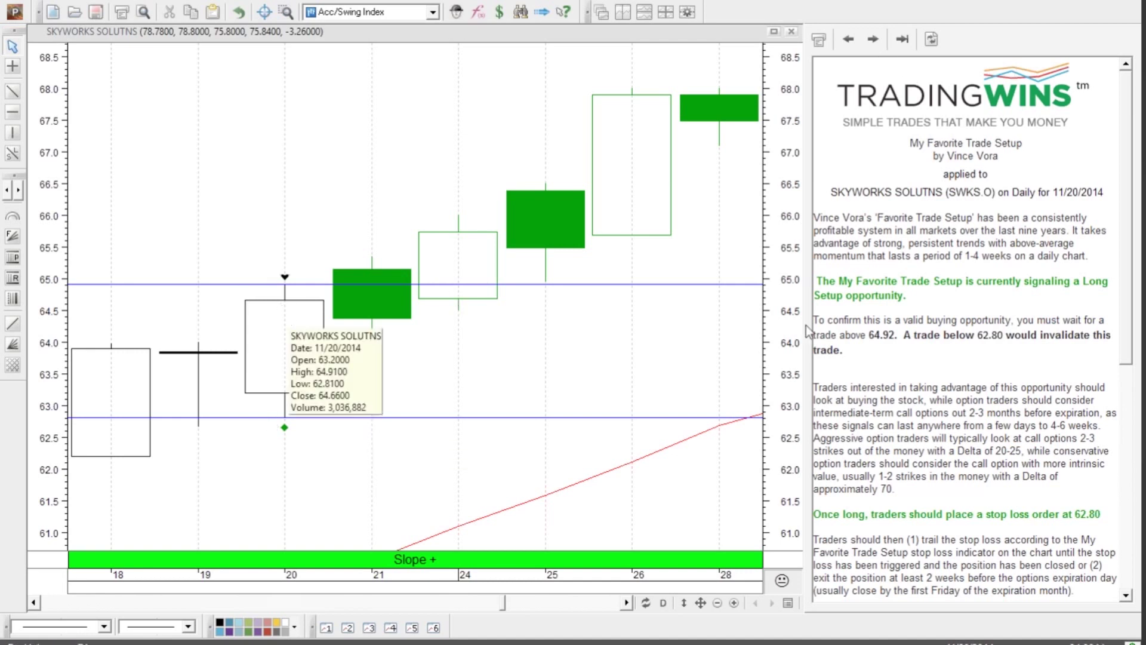
Step: Highlight the Long Setup statement in the 11/20/2014 commentary and read on through the stop-loss guidance
drag(816, 280, 908, 295)
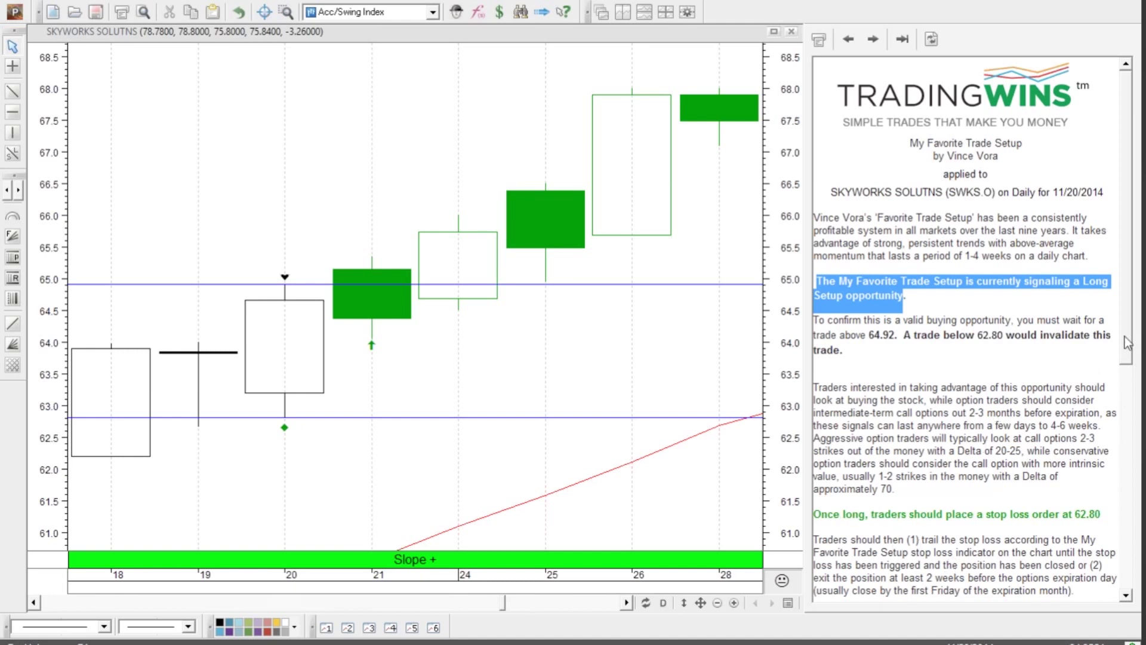
drag(1128, 344, 1125, 431)
scroll(1123, 437, down, 1)
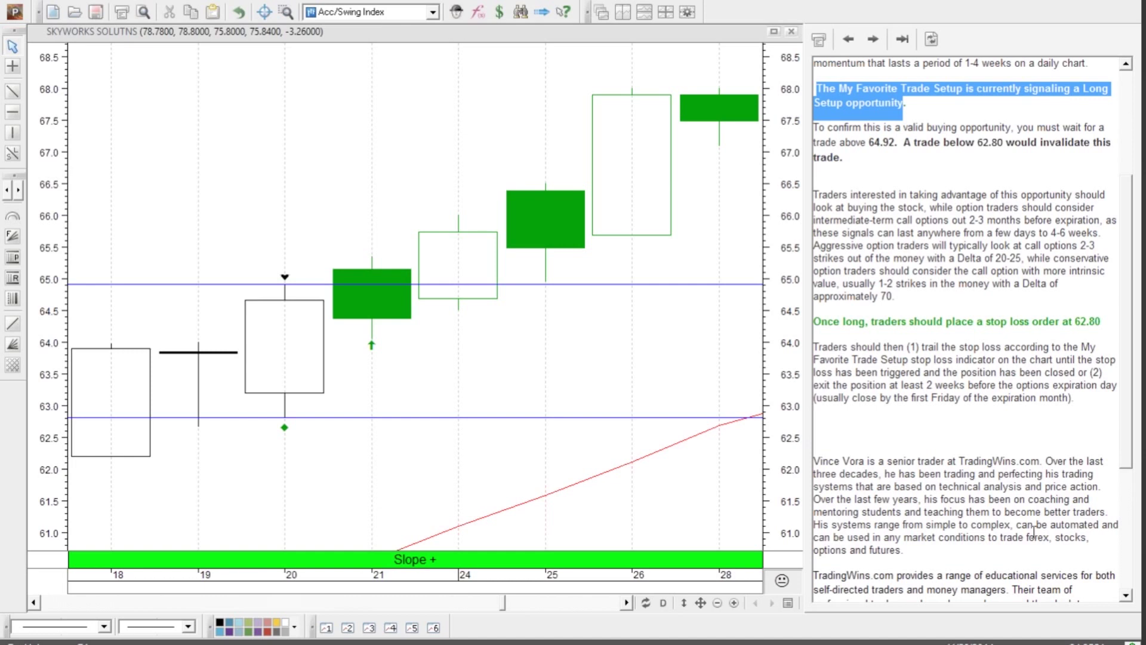
Step: Show the expert commentary for the 11/21/2014 long entry bar
click(719, 603)
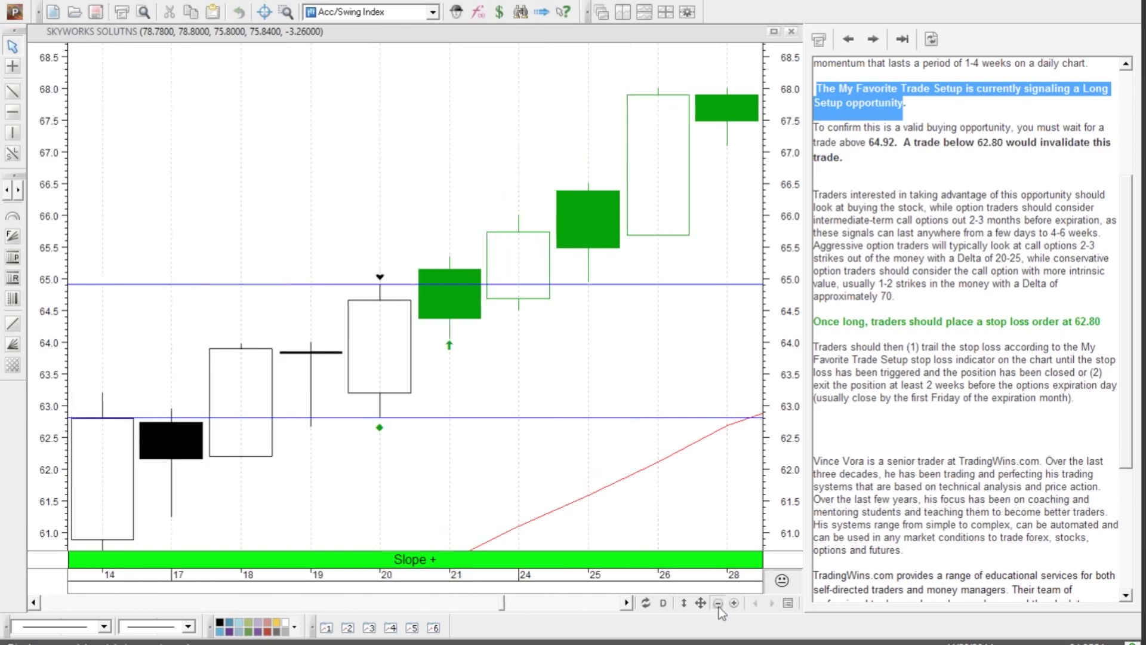
click(719, 603)
click(626, 603)
click(626, 603)
click(626, 603)
click(626, 603)
click(626, 603)
click(626, 603)
click(626, 603)
click(626, 603)
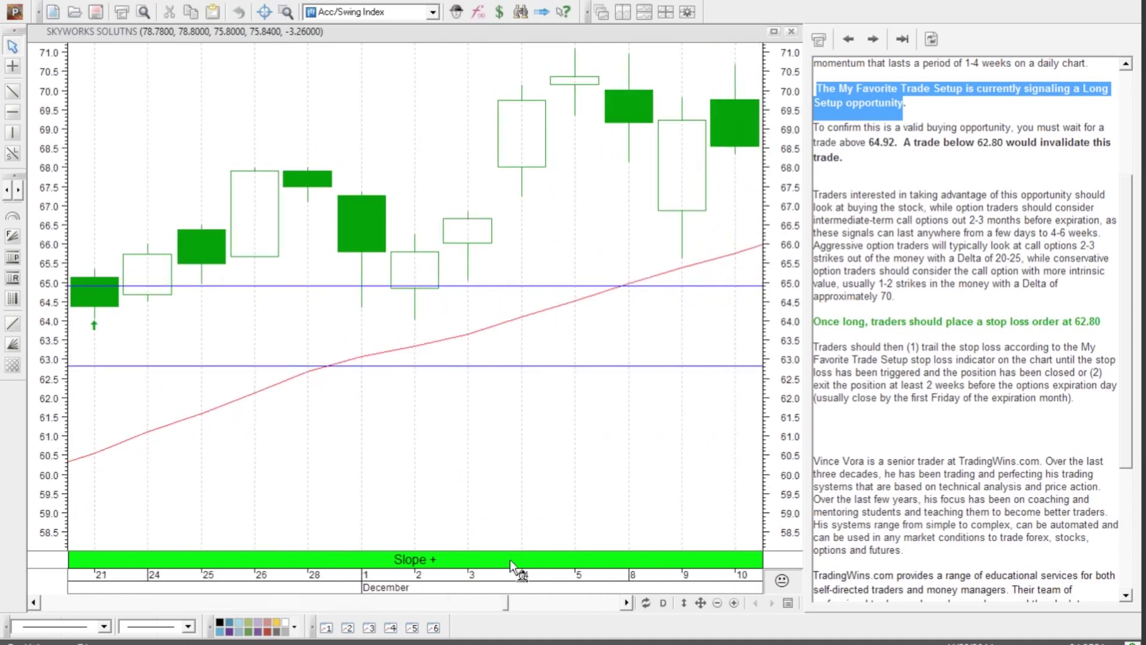
click(109, 216)
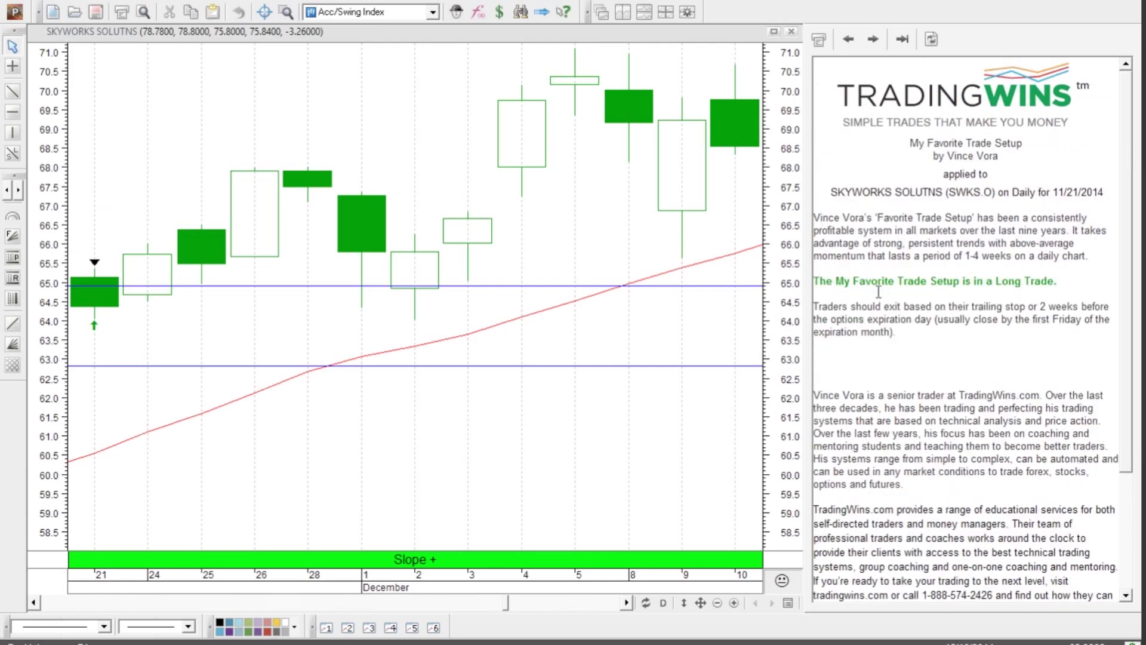
Step: Show the expert commentary for the 1/6/2015 bar marked with the long exit symbol
click(718, 603)
click(719, 603)
click(719, 602)
click(626, 603)
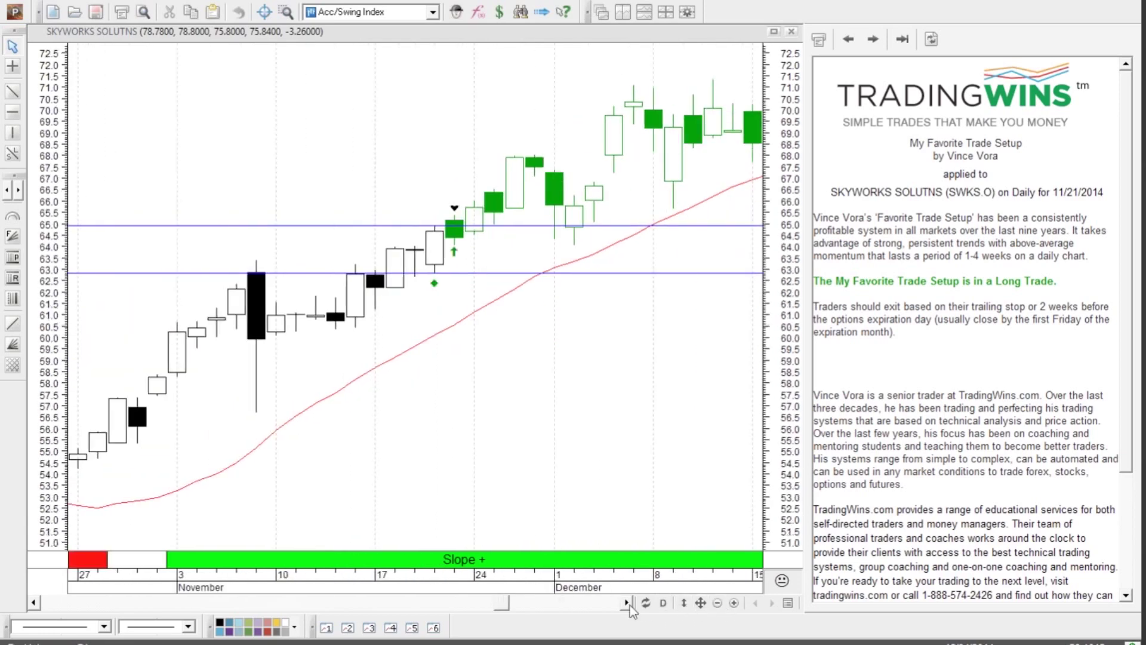
click(627, 603)
click(626, 603)
click(627, 602)
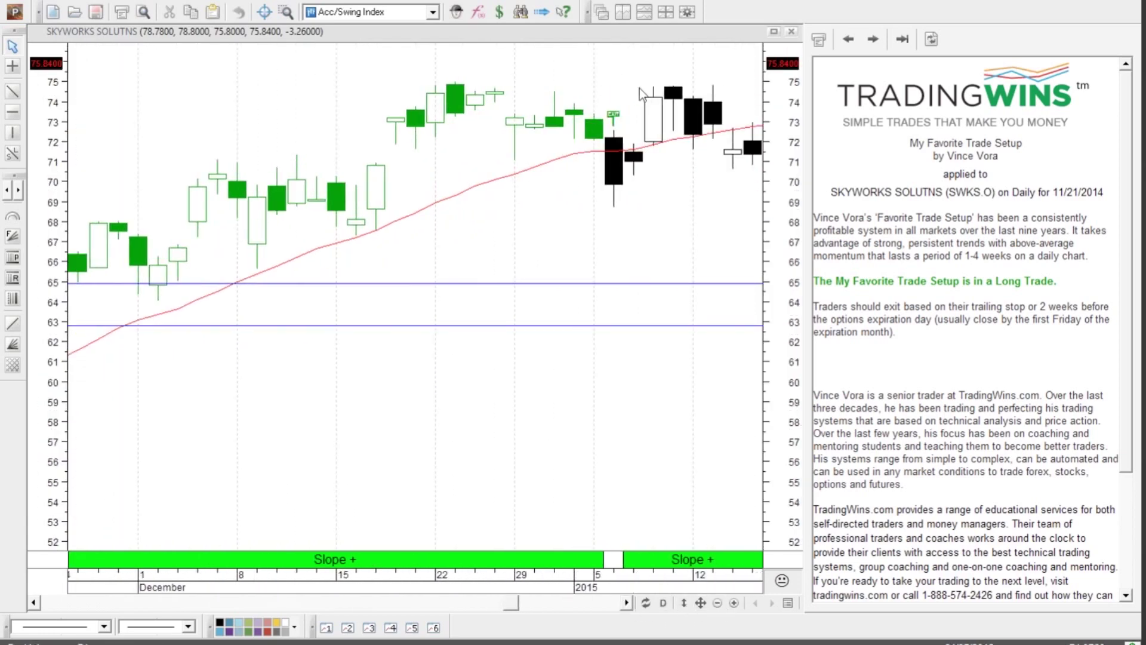
click(614, 112)
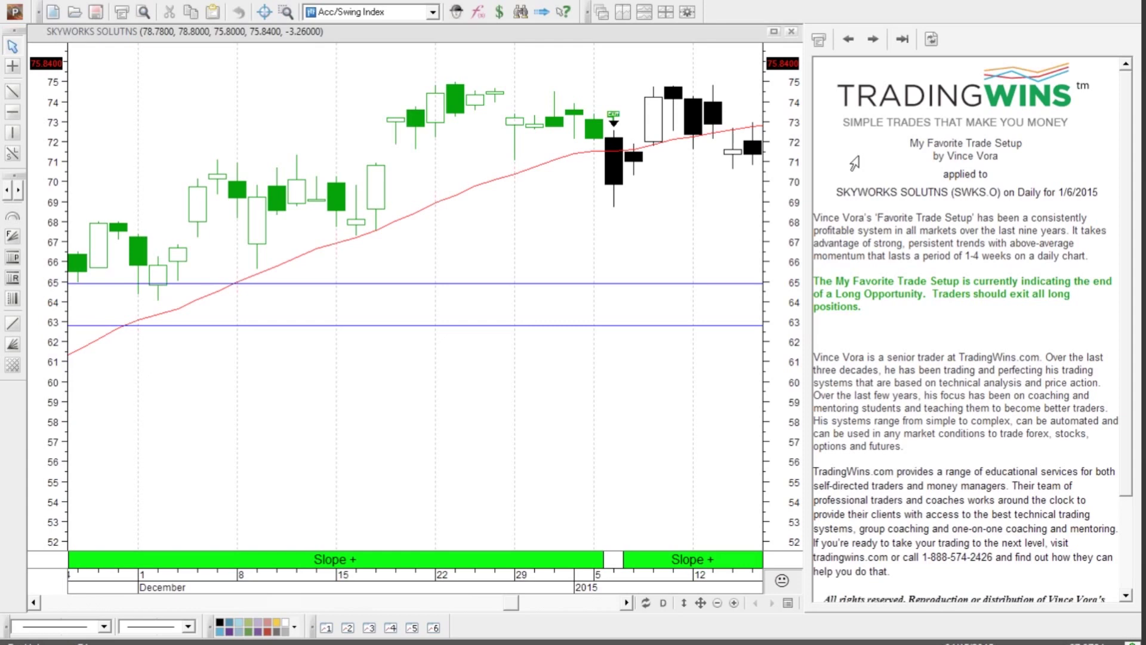
Step: Bring the most recent Skyworks bars, from late August to November 2015, into view
click(717, 603)
drag(505, 597, 604, 611)
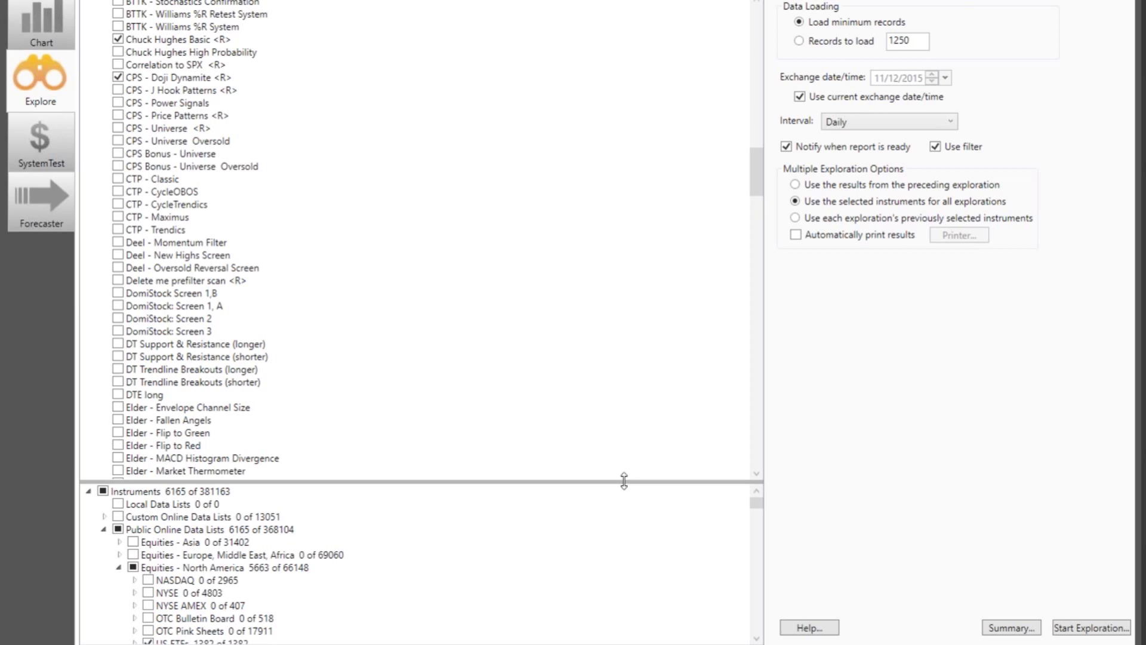
Step: Look through the list of available explorations, and point out the red short setup marker on the October 2015 bars of the Skyworks chart
drag(624, 481, 601, 465)
drag(759, 170, 751, 442)
mouse_move(199, 386)
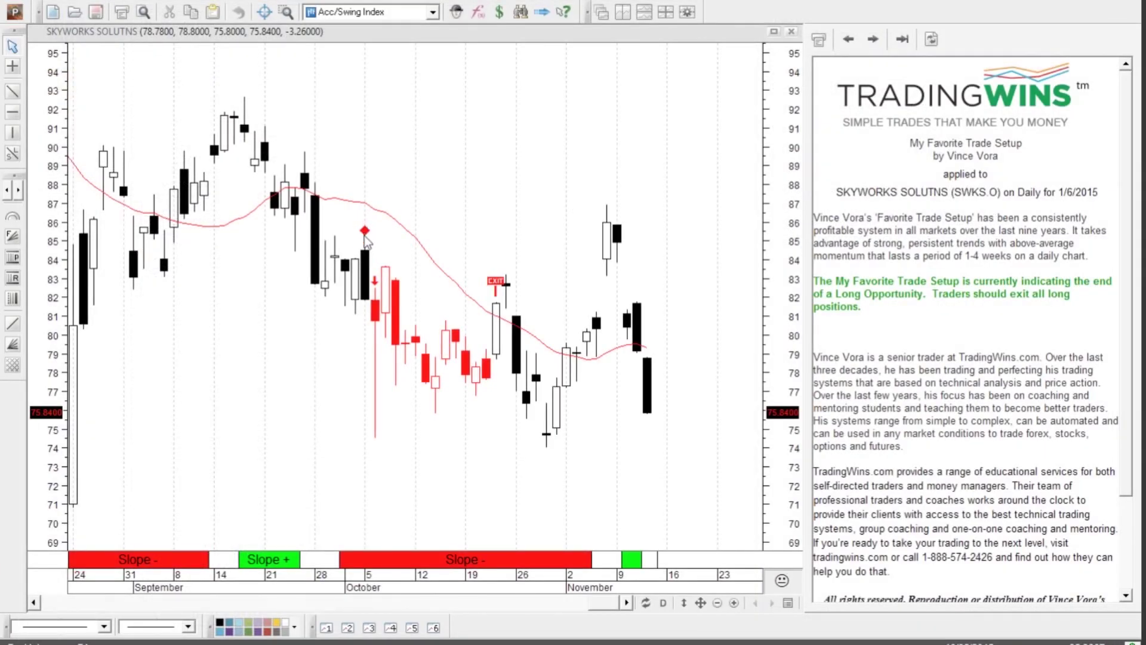
mouse_move(367, 236)
key(alt+Tab)
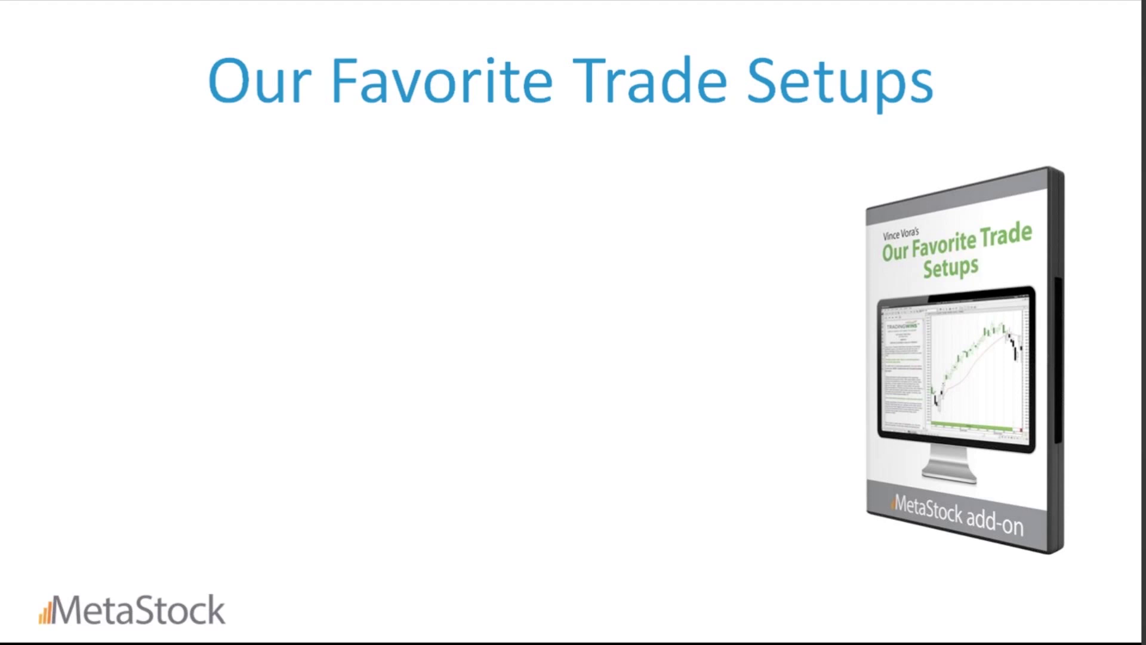
key(Right)
key(Right)
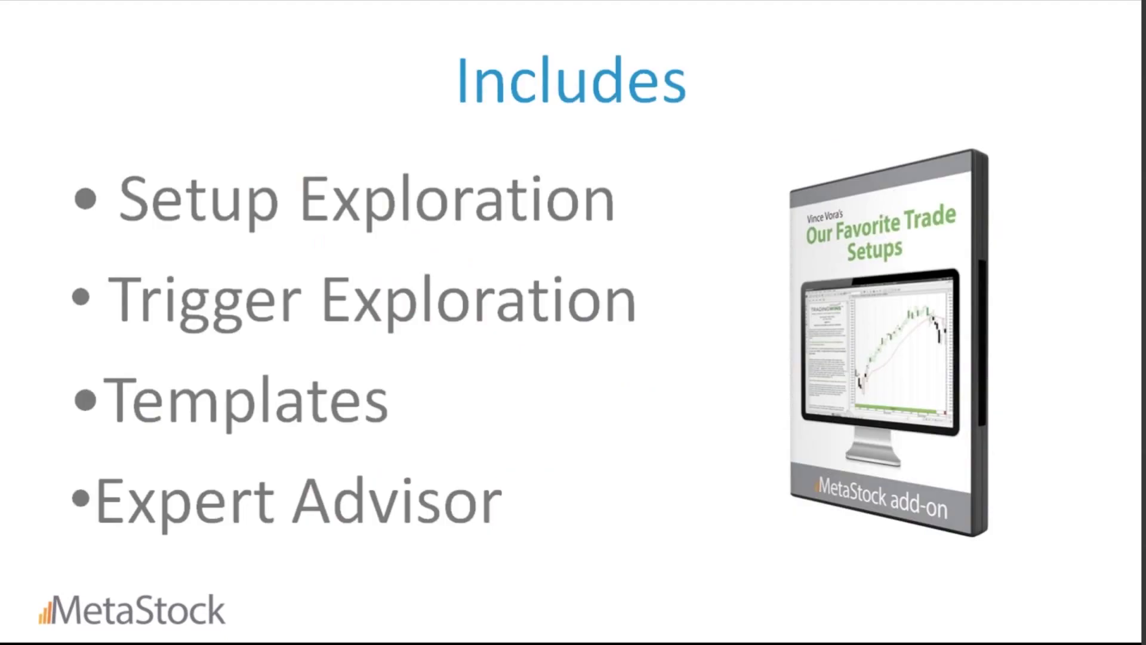
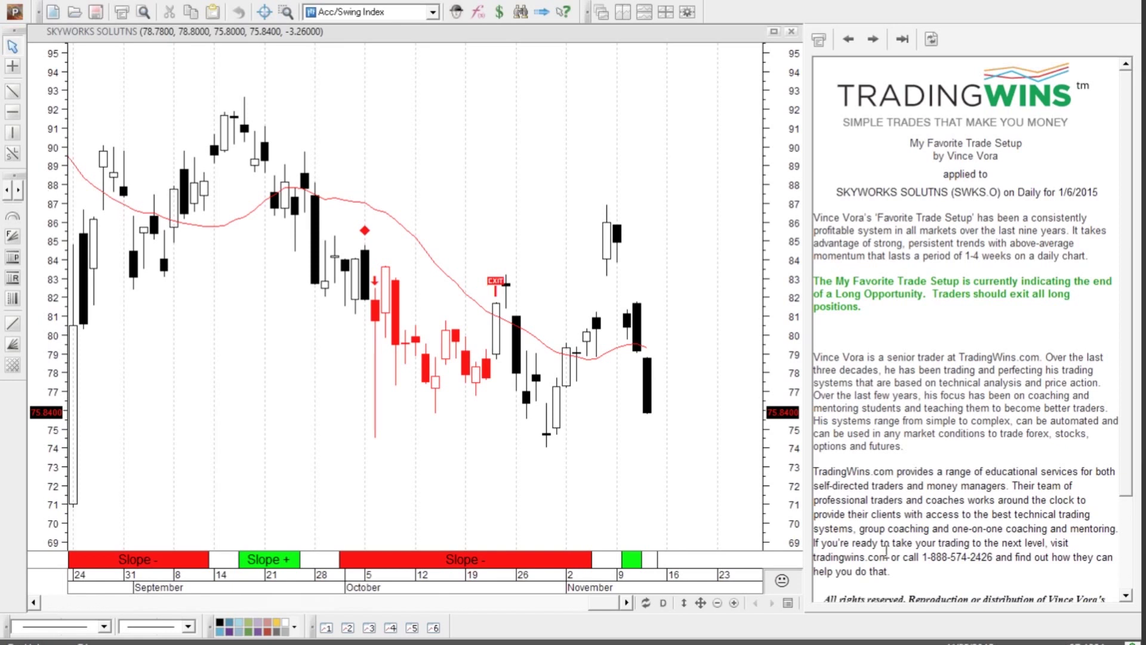
Step: Delete both horizontal lines, at about 64.9 and 62.8, from the Skyworks chart
click(719, 605)
click(718, 605)
click(719, 605)
click(719, 606)
click(718, 605)
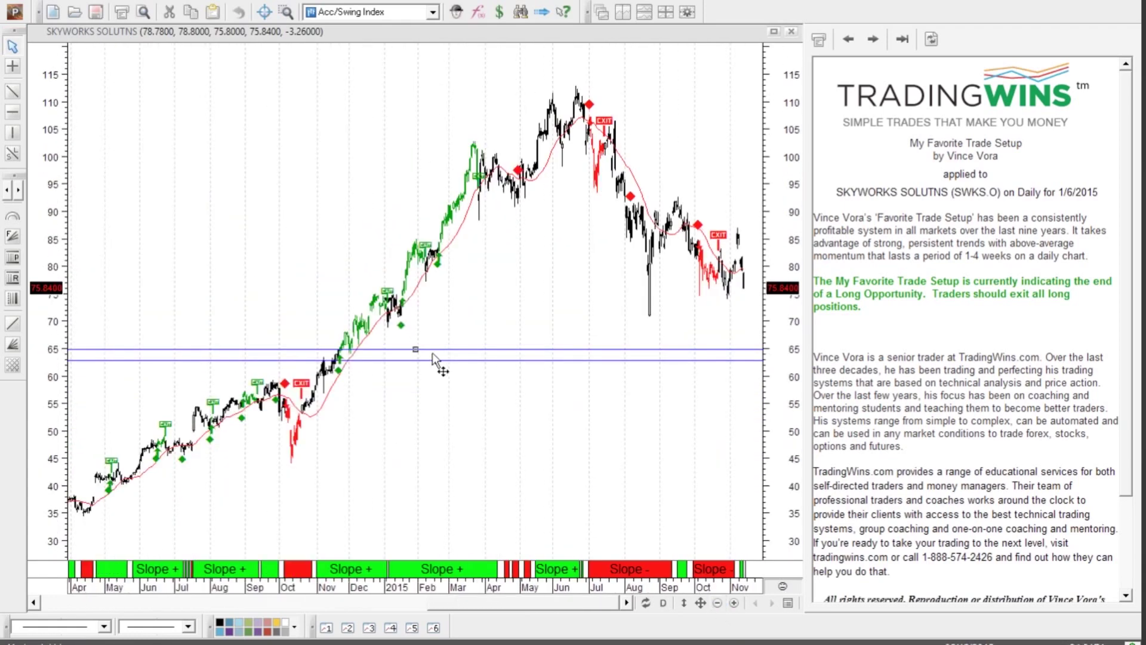
key(Delete)
click(530, 340)
click(484, 361)
key(Delete)
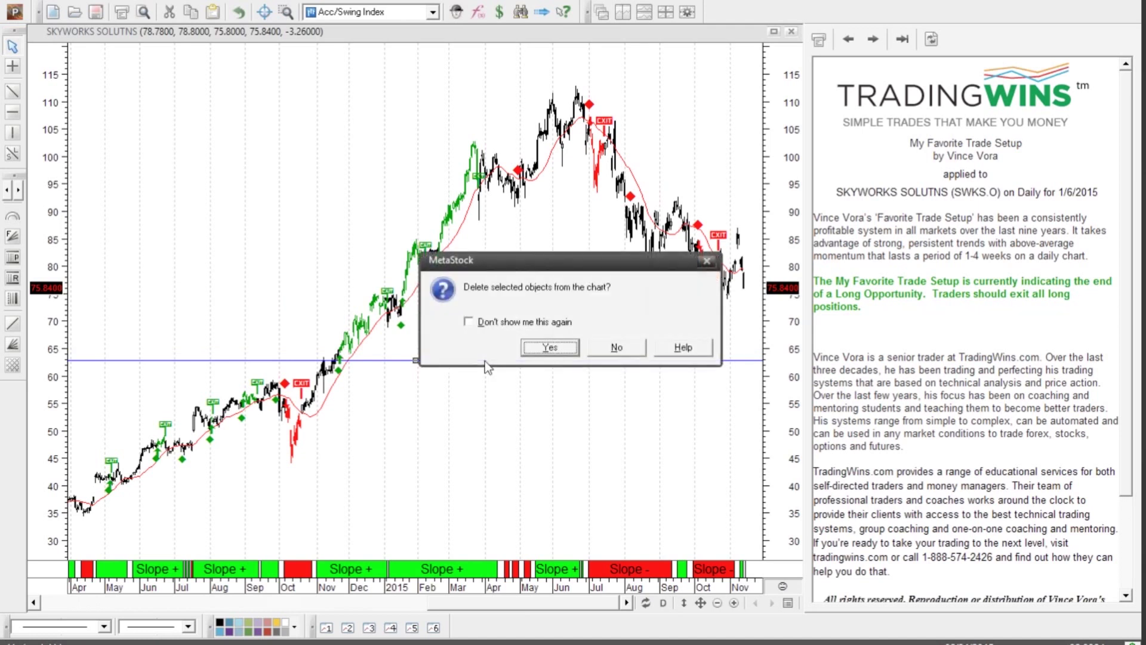
click(531, 341)
Step: Open the template chooser for the Skyworks chart and look through the templates, selecting Elder - Daily.mwt
right_click(210, 182)
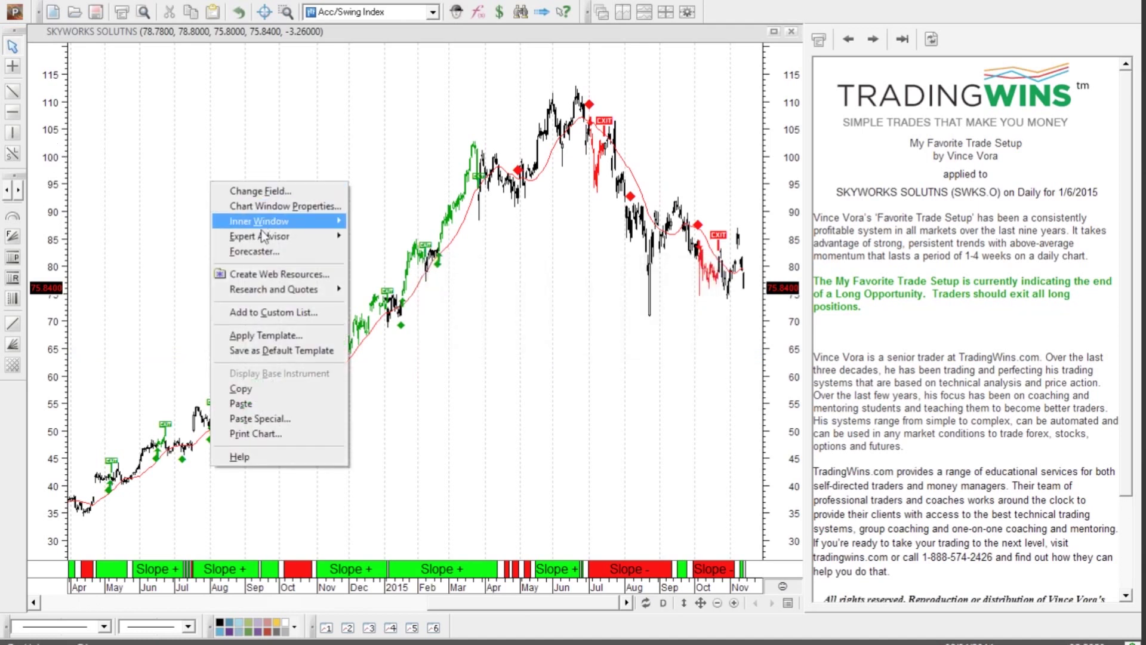
click(261, 338)
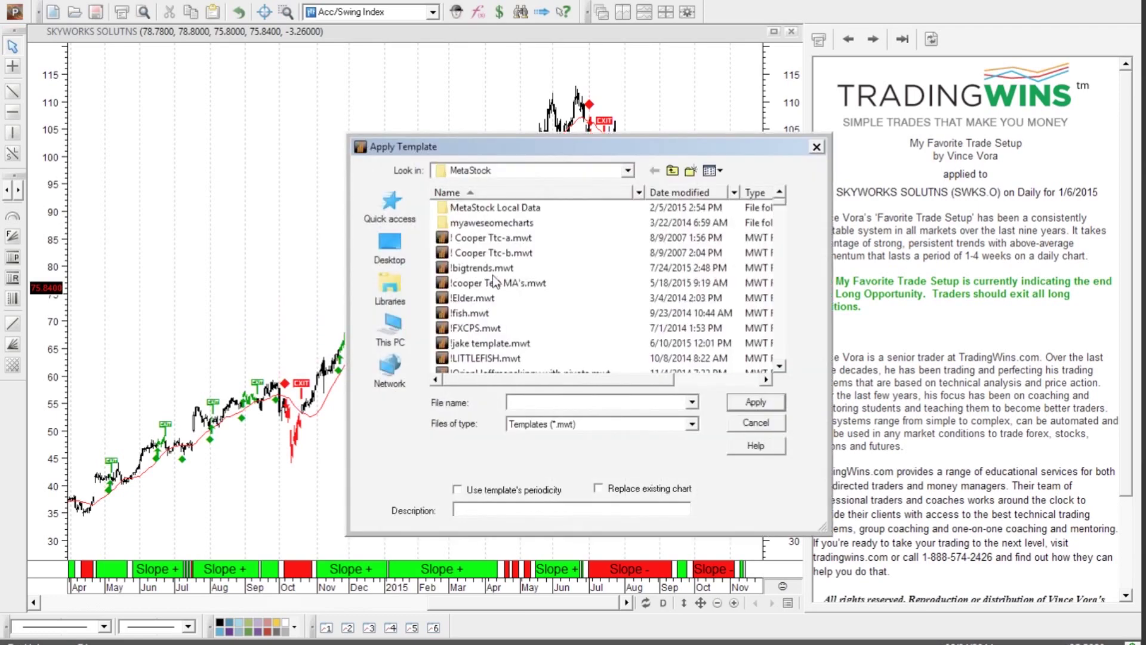
click(514, 299)
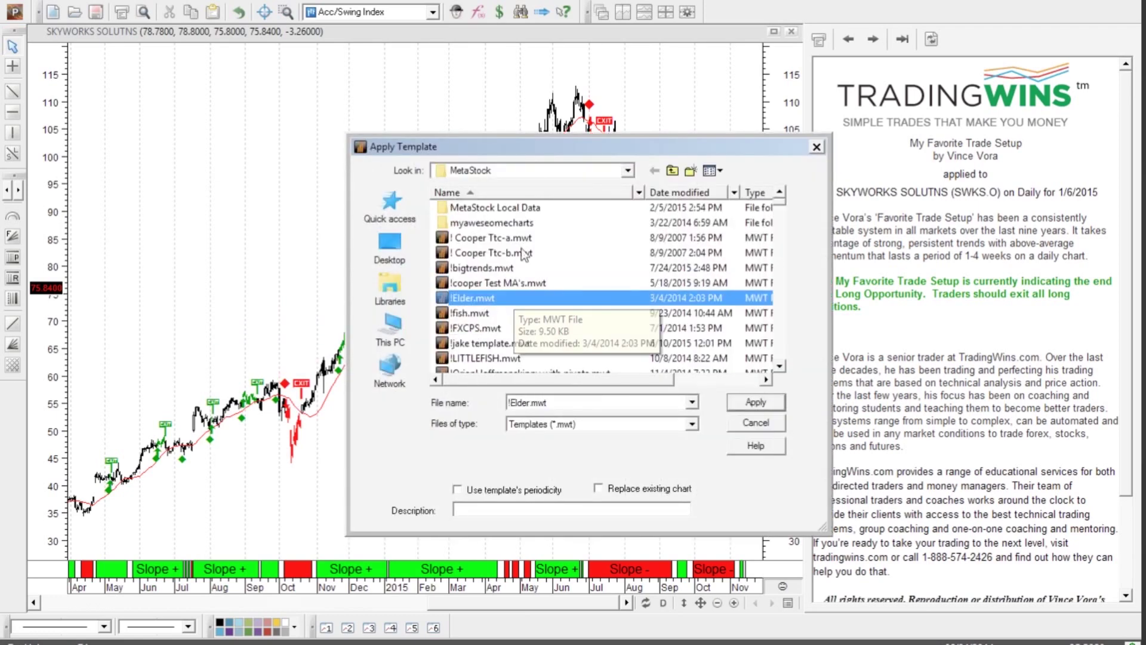
scroll(512, 292, down, 3)
scroll(512, 288, down, 10)
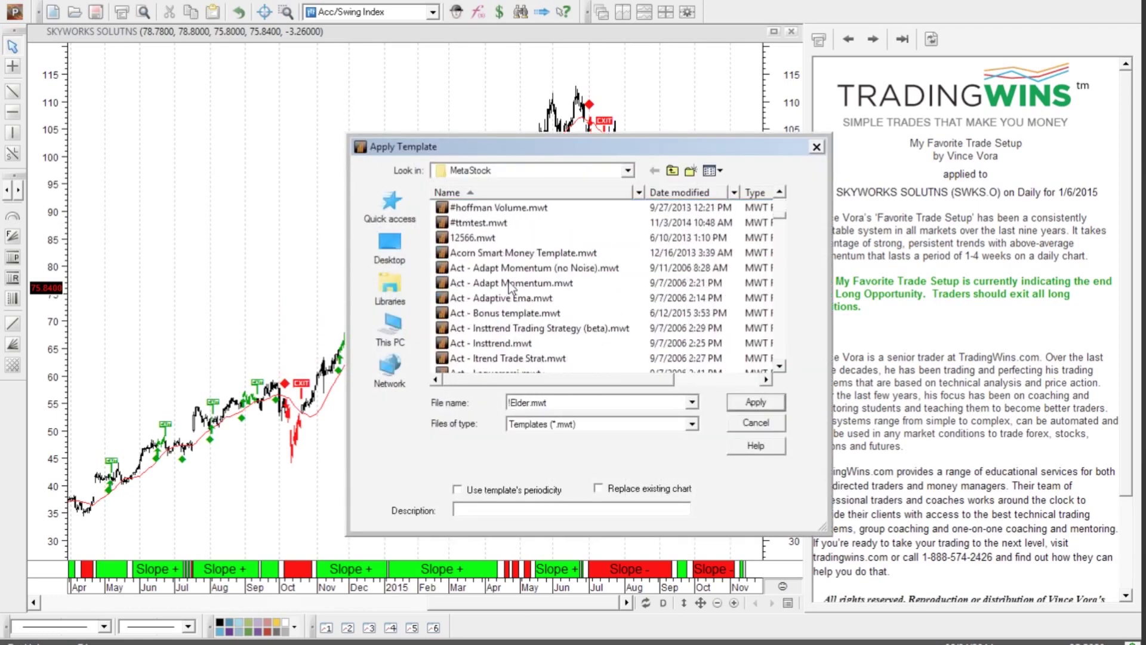
scroll(510, 288, down, 12)
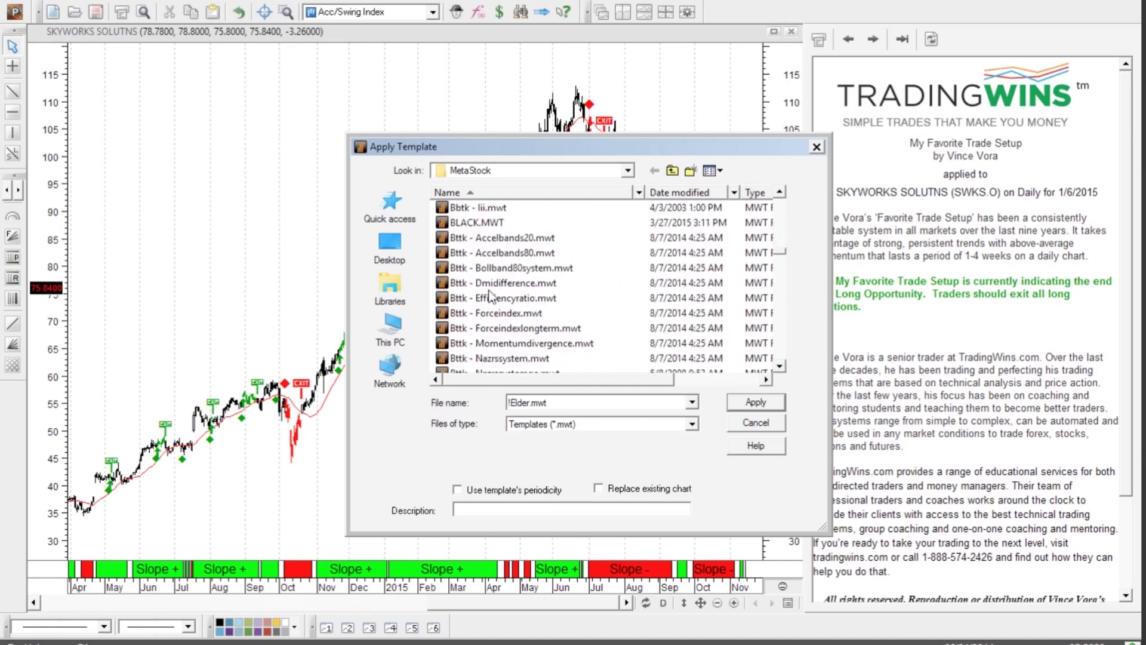
scroll(493, 298, down, 9)
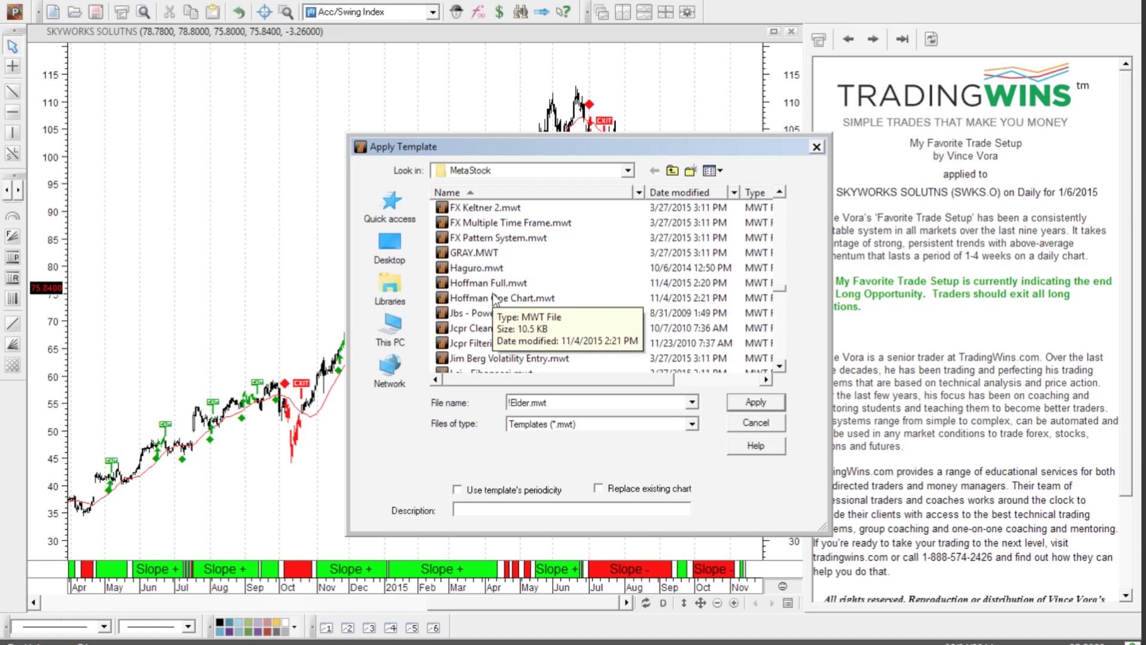
scroll(493, 299, down, 2)
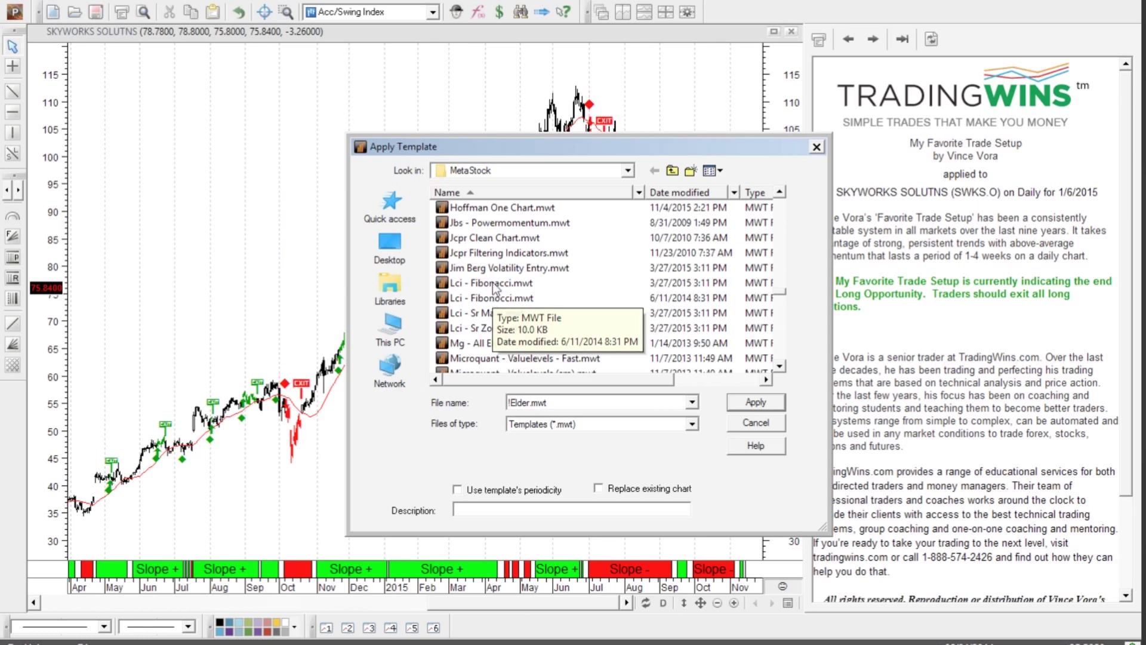
scroll(493, 298, up, 2)
scroll(493, 262, up, 6)
click(499, 269)
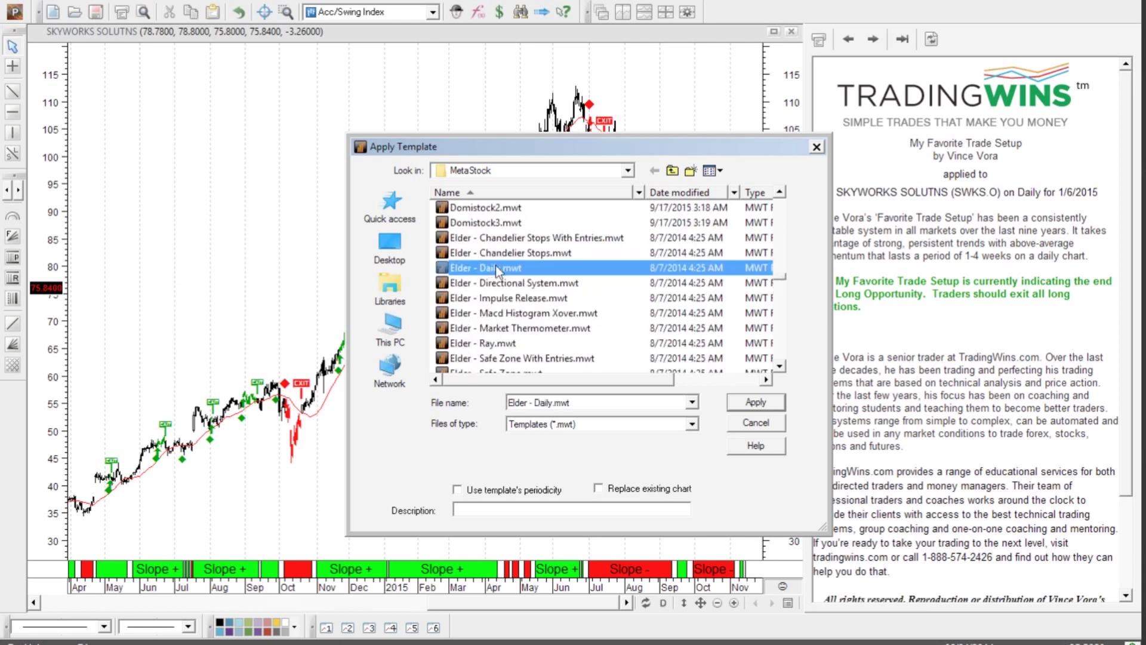
Step: Go to the templates starting with H and step down the list to Lci - Sr Main.mwt
key(h)
key(Down)
key(Down)
key(Down)
key(Down)
key(Down)
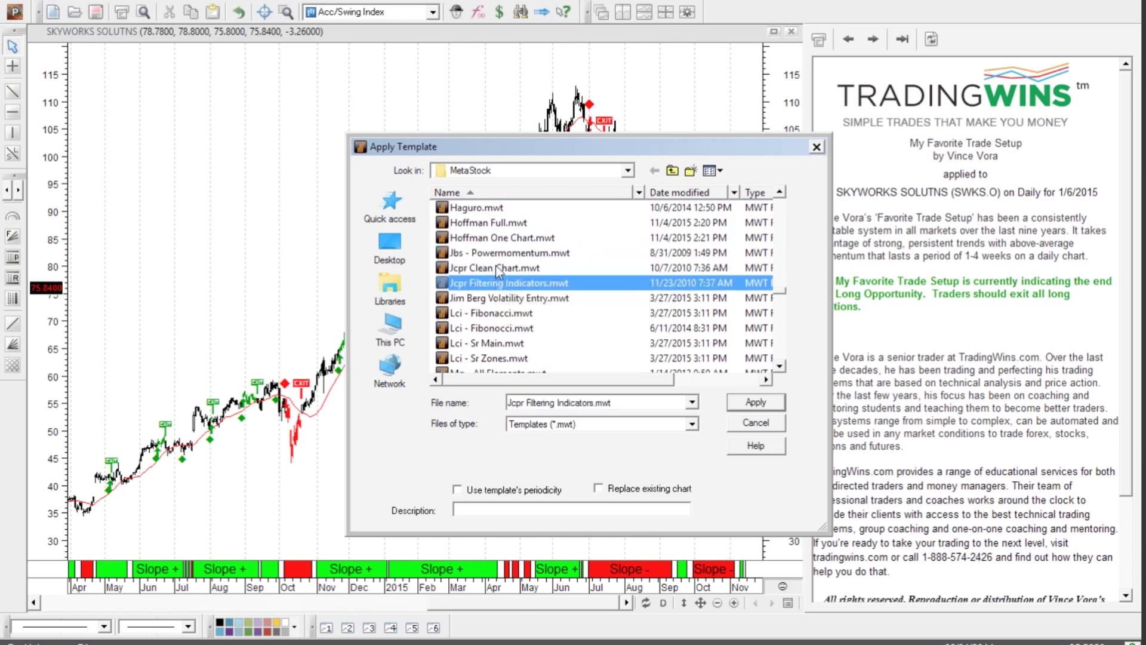
key(Down)
key(Down)
key(Down)
key(Down)
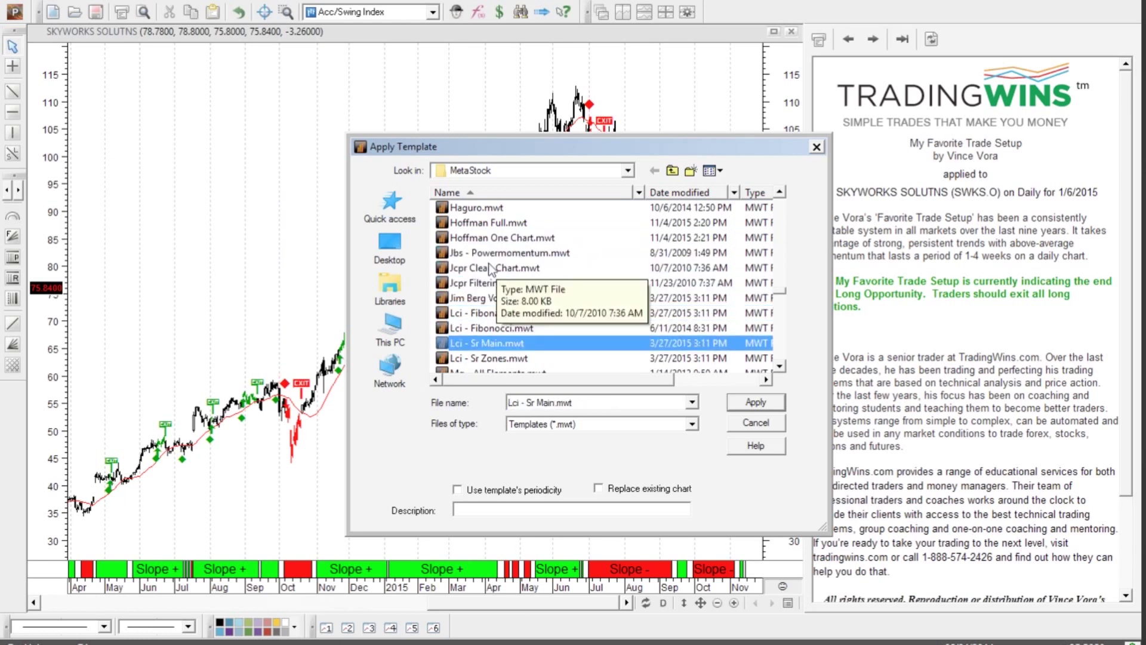
Step: Look through the available chart templates, from the Alphomega entries down to the Sectorstat and Sts ones
scroll(500, 271, up, 10)
scroll(503, 272, up, 15)
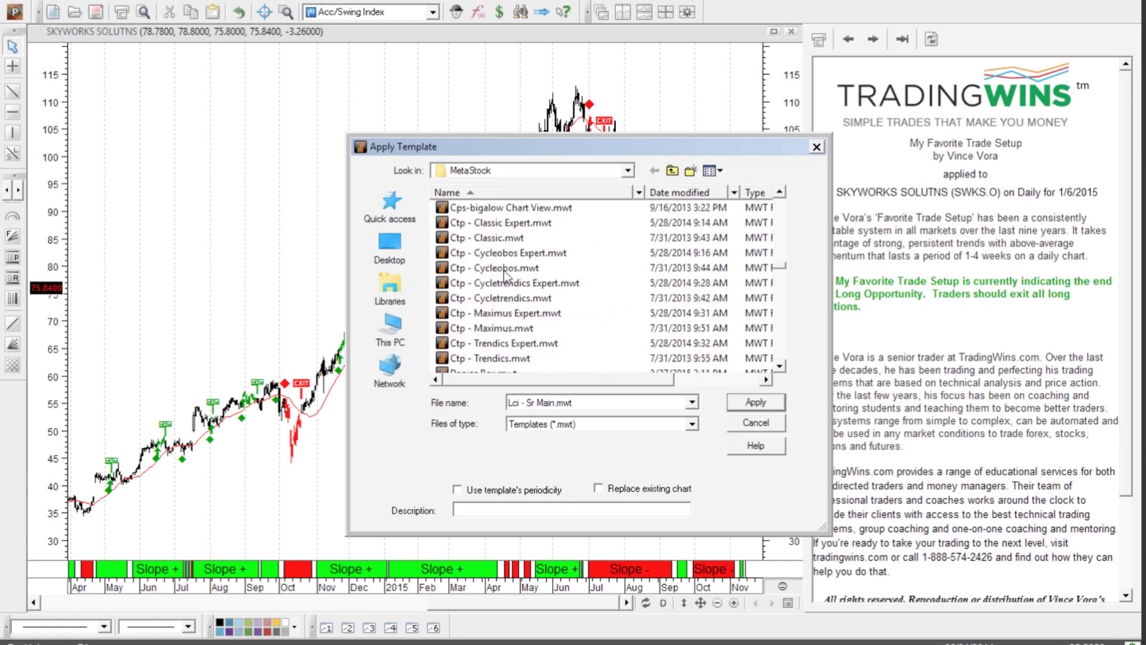
scroll(503, 274, up, 6)
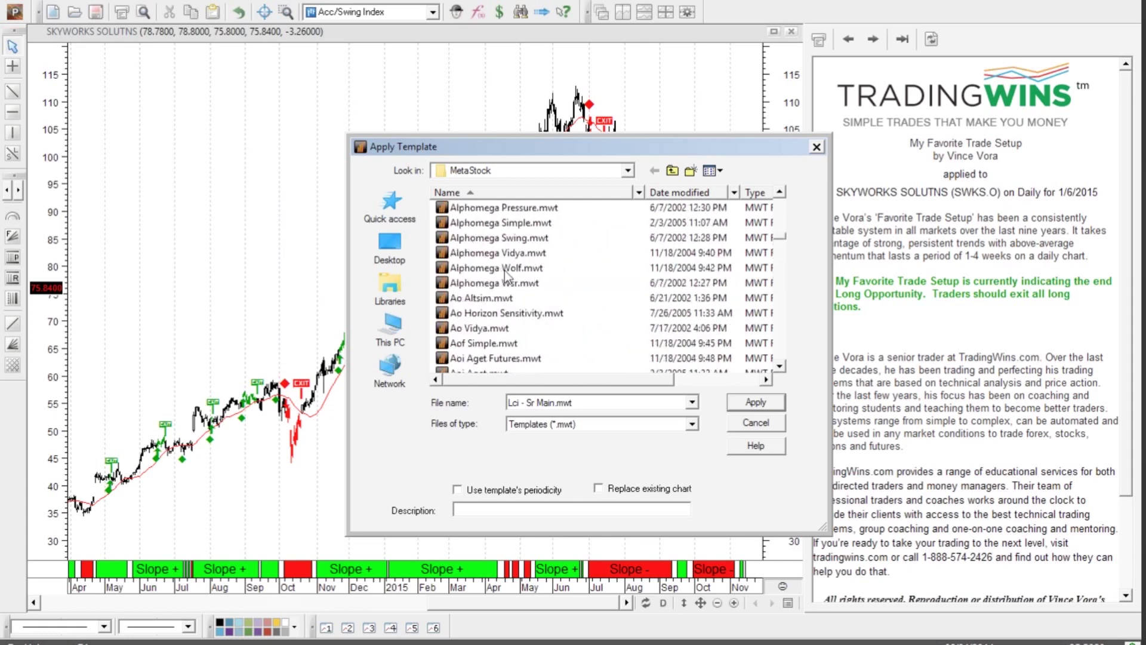
scroll(495, 280, down, 8)
scroll(494, 284, down, 15)
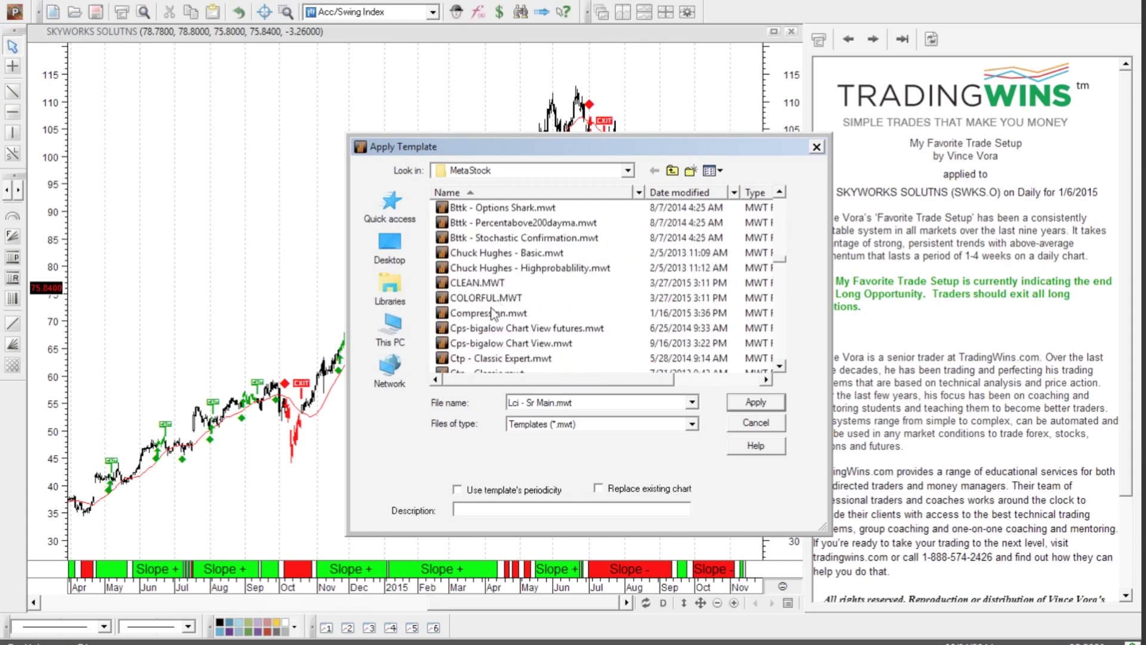
scroll(496, 311, down, 12)
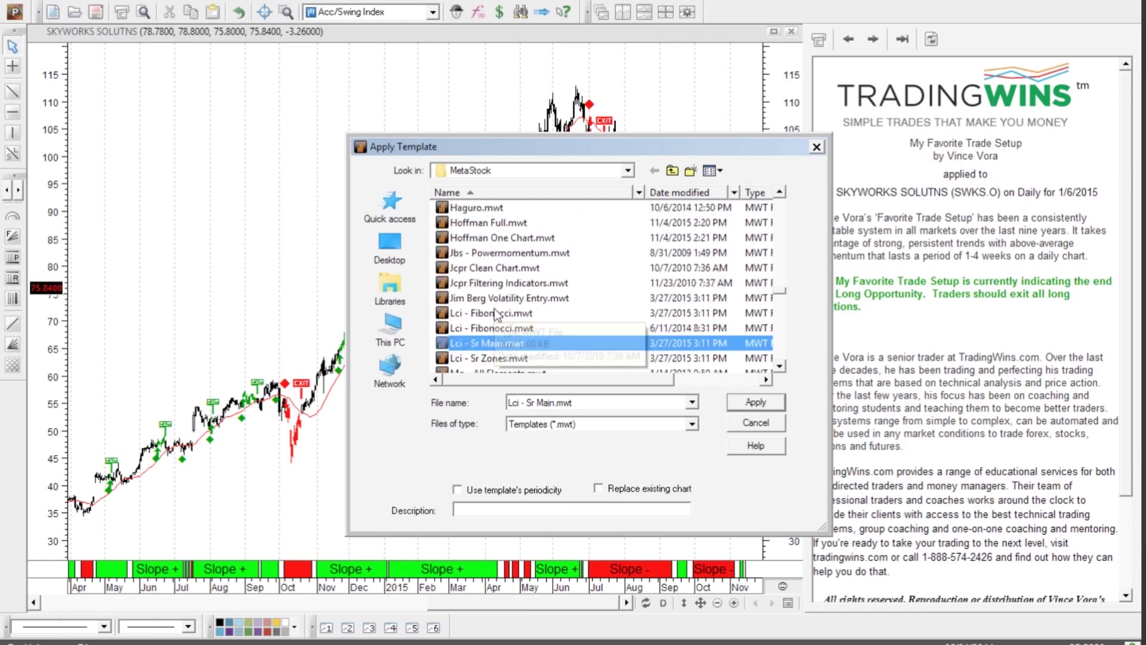
scroll(496, 312, down, 10)
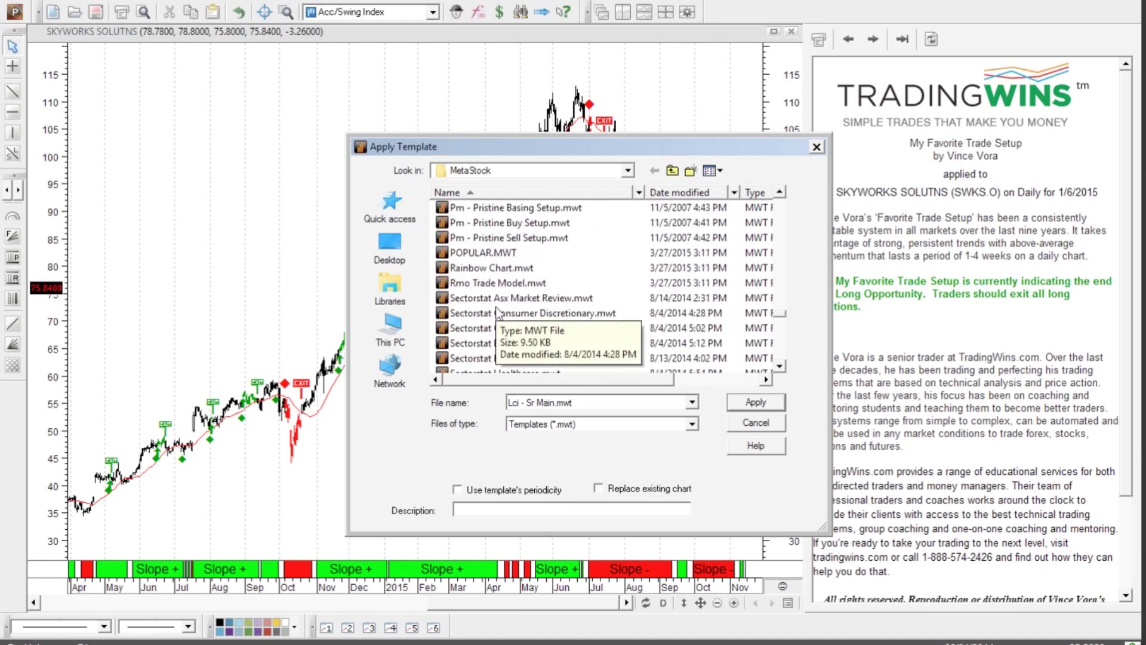
scroll(496, 312, down, 10)
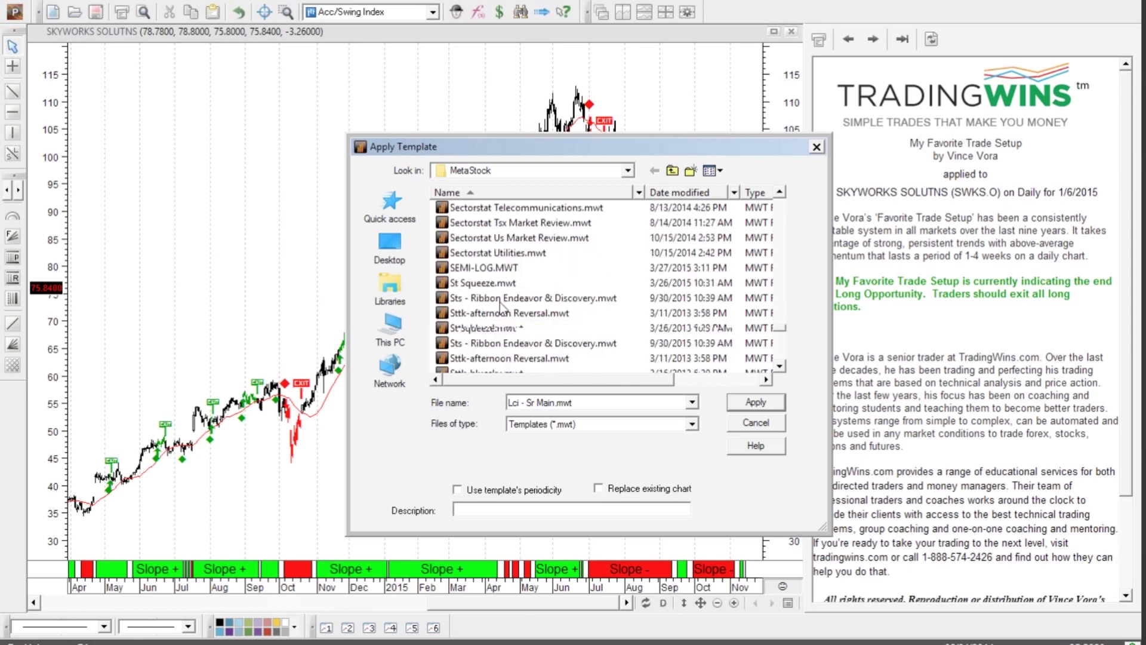
scroll(500, 306, down, 10)
Step: Find the template Chuck Hughes - Highprobablility.mwt and apply it to the Skyworks chart
scroll(500, 305, up, 1)
scroll(499, 306, up, 15)
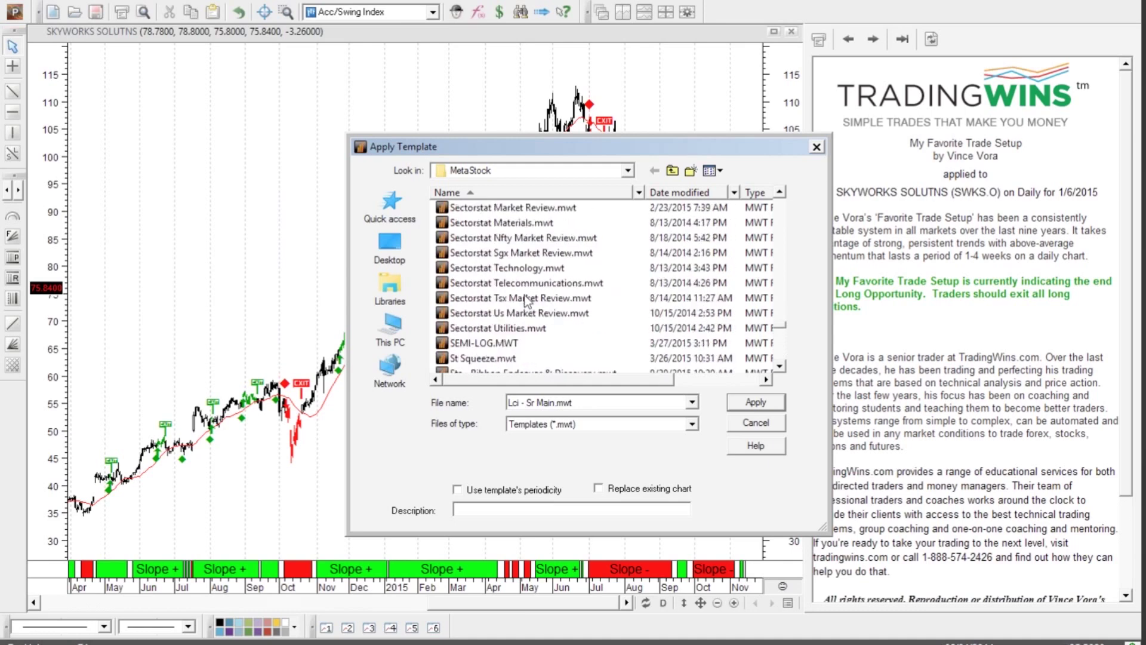
scroll(525, 294, up, 20)
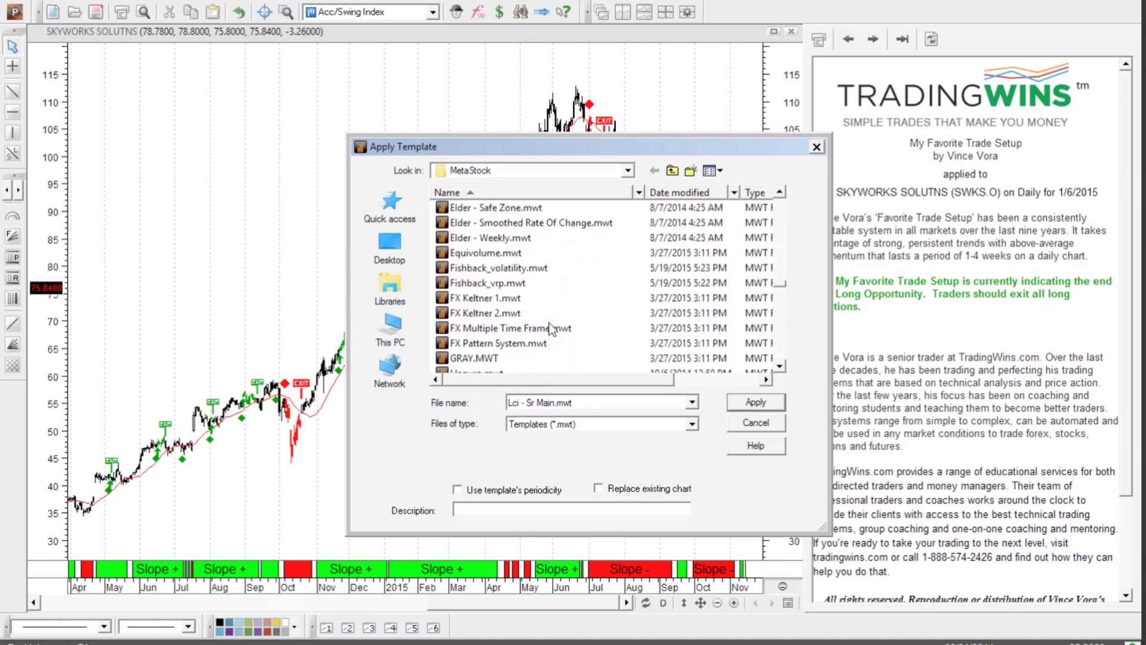
scroll(550, 327, up, 10)
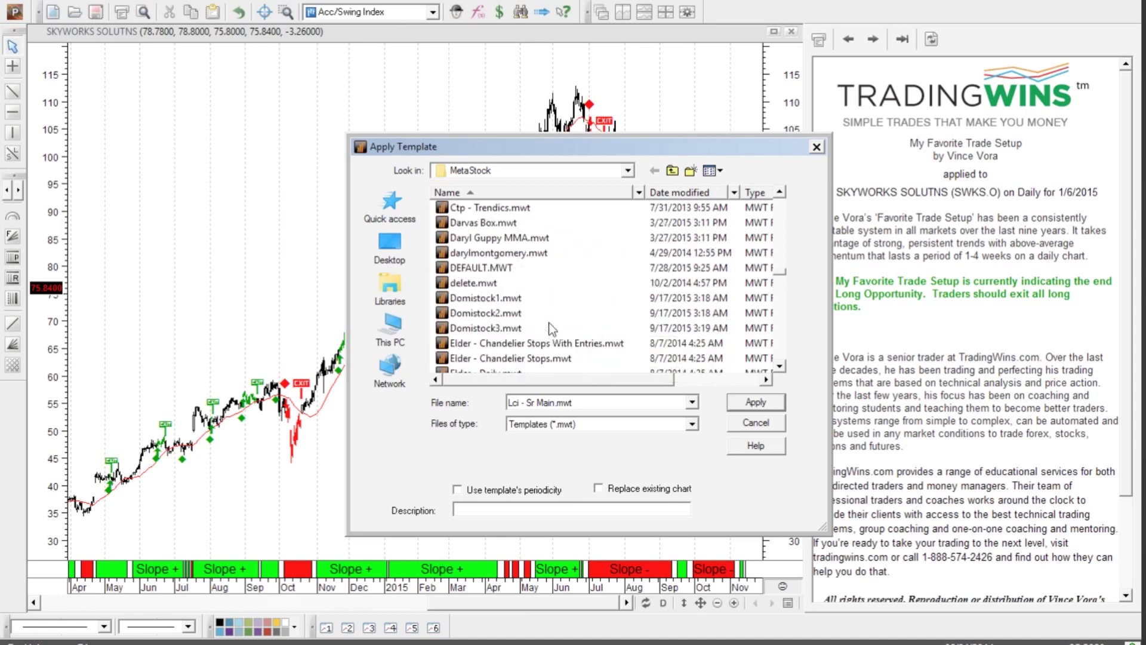
scroll(550, 322, up, 2)
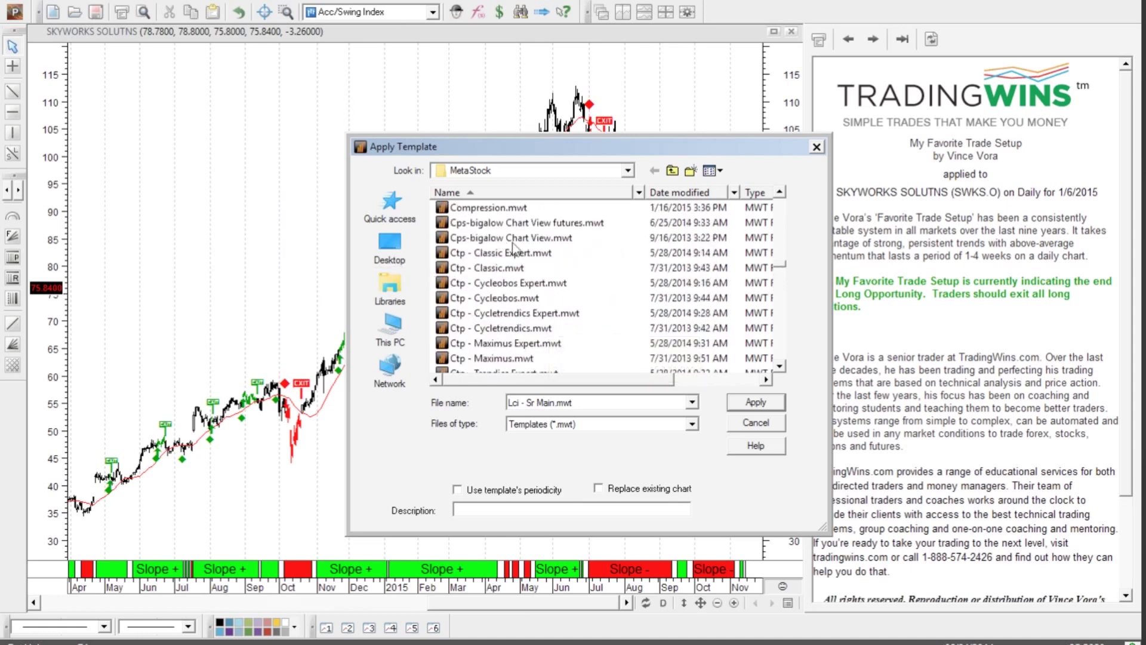
scroll(516, 253, up, 2)
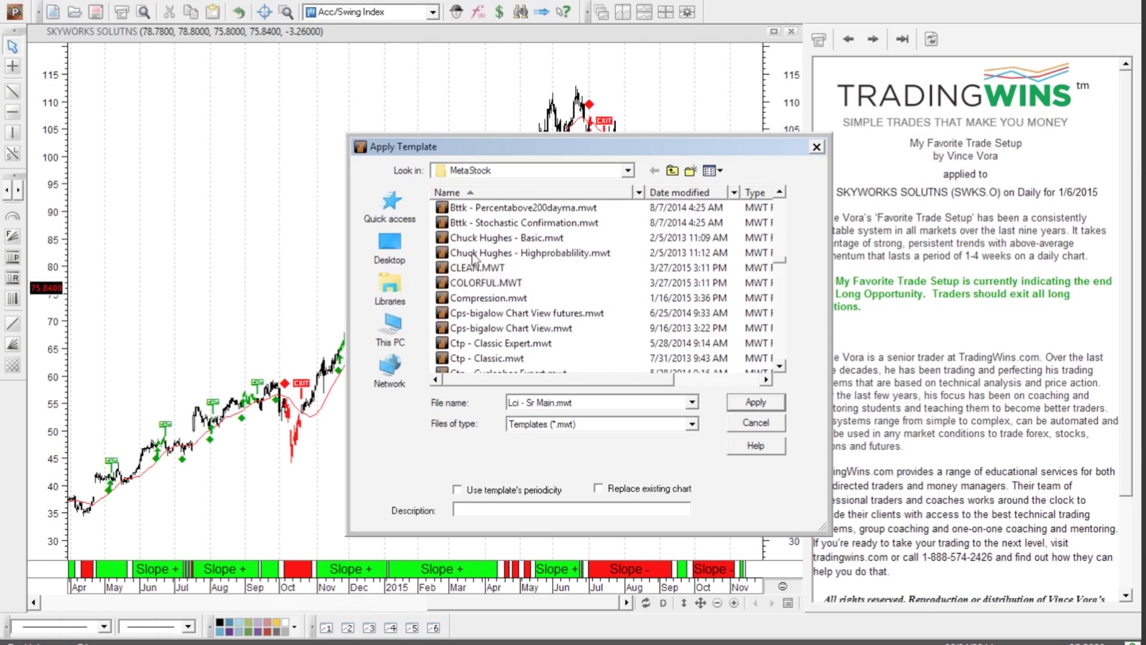
click(473, 253)
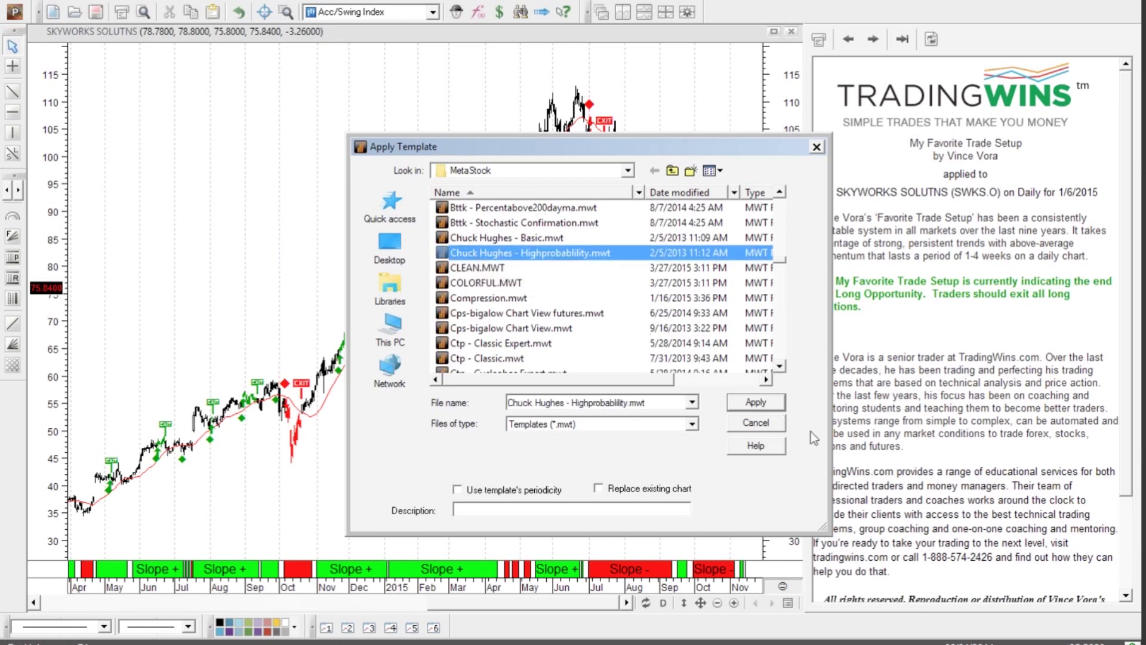
click(755, 406)
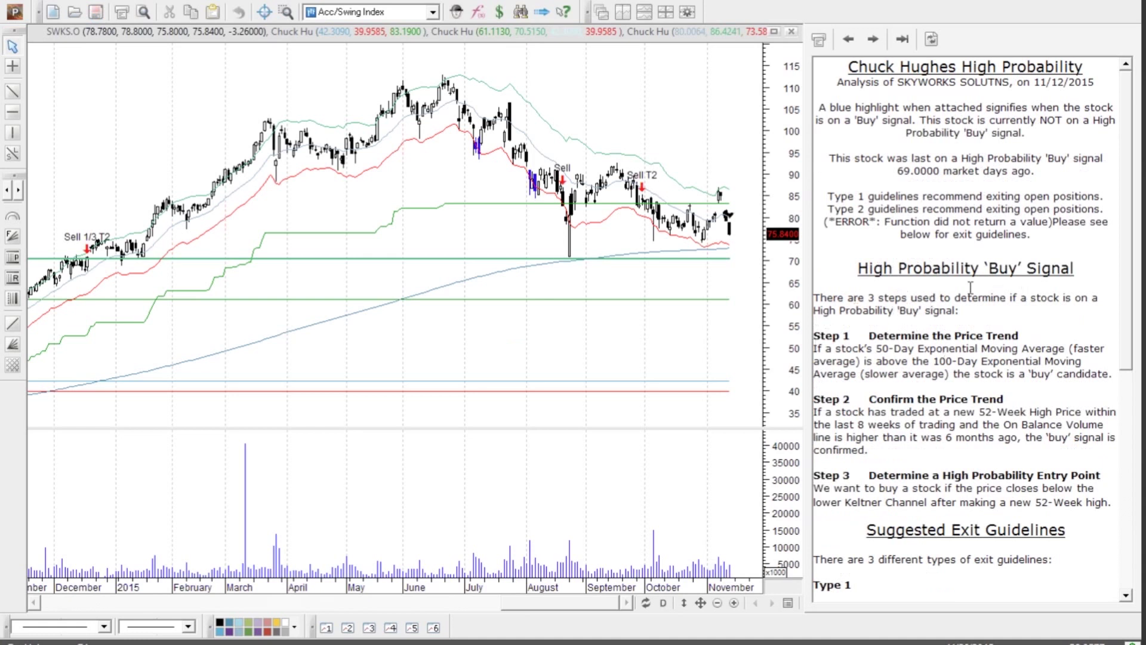
Step: Highlight the Step 1 and Step 2 headings of the High Probability 'Buy' Signal commentary and point out Step 3
drag(821, 336, 1025, 336)
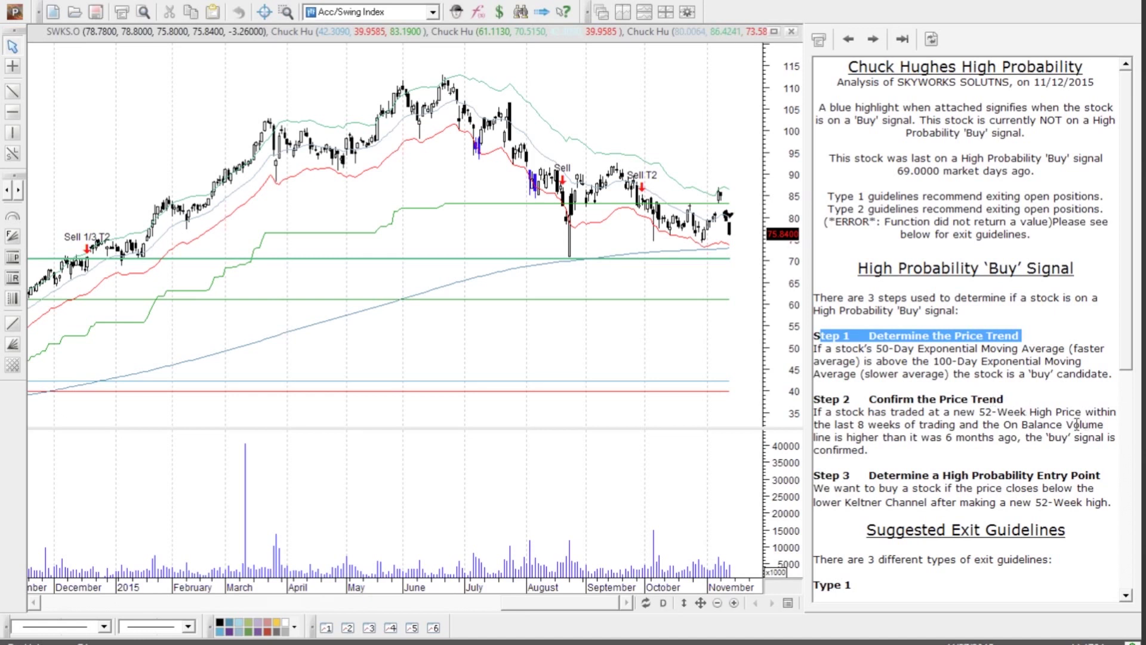
click(1013, 400)
drag(1013, 400, 797, 408)
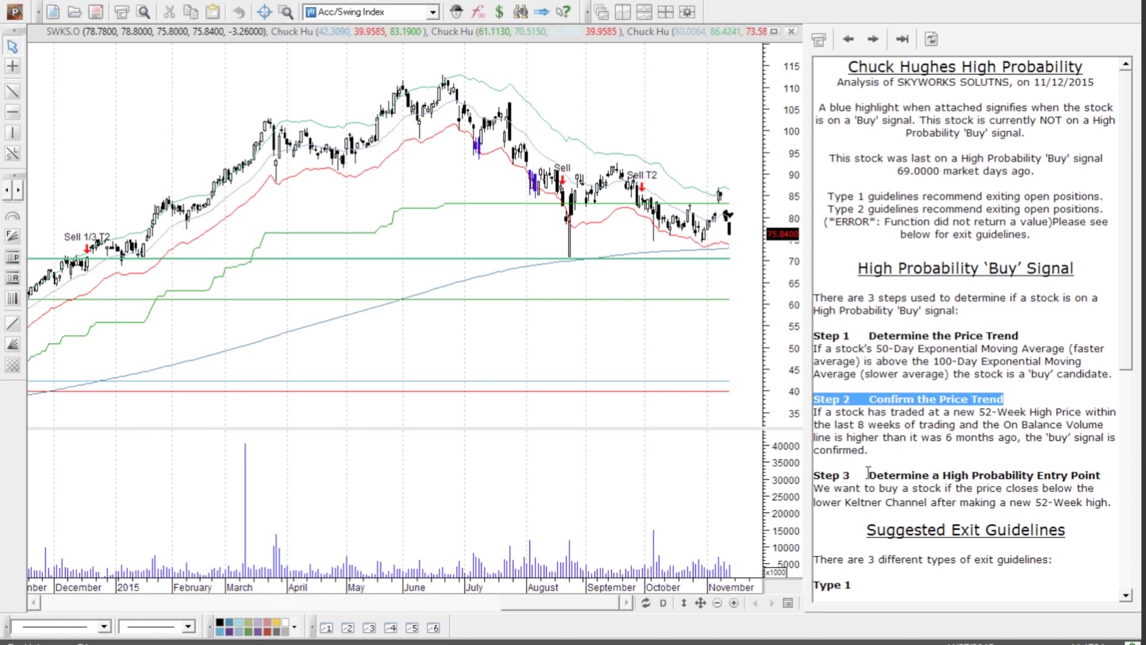
click(822, 487)
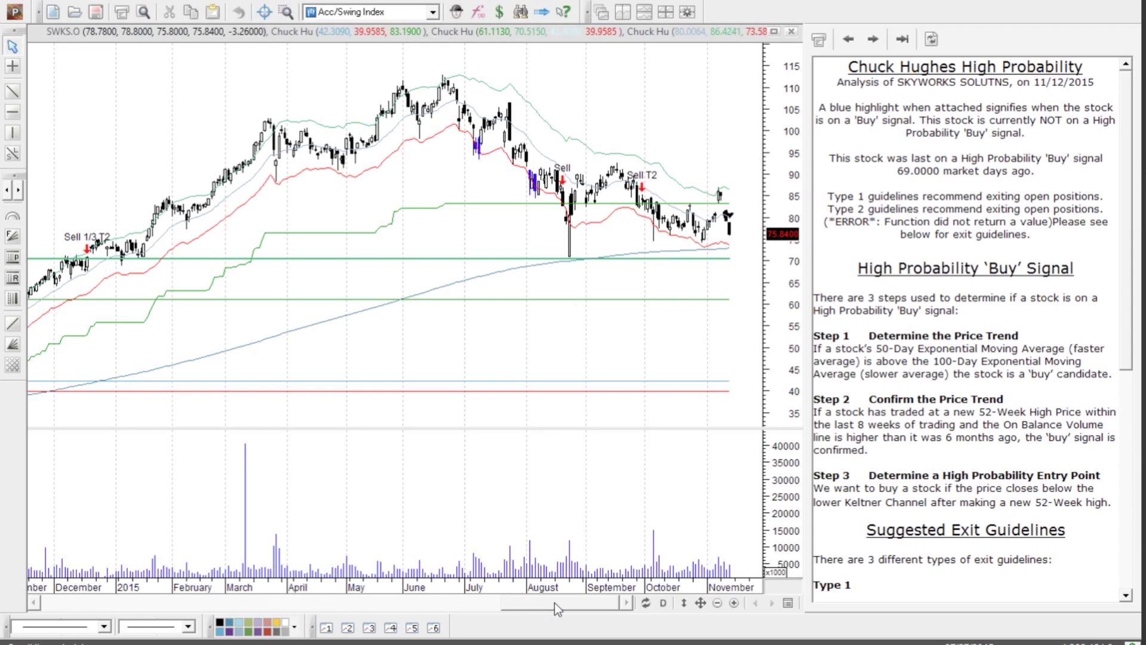
Step: Show the commentary for the October 2014 Buy signal, dated 10/13/2014, and read the Suggested Exit Guidelines for Types 1 to 3
drag(551, 603, 444, 614)
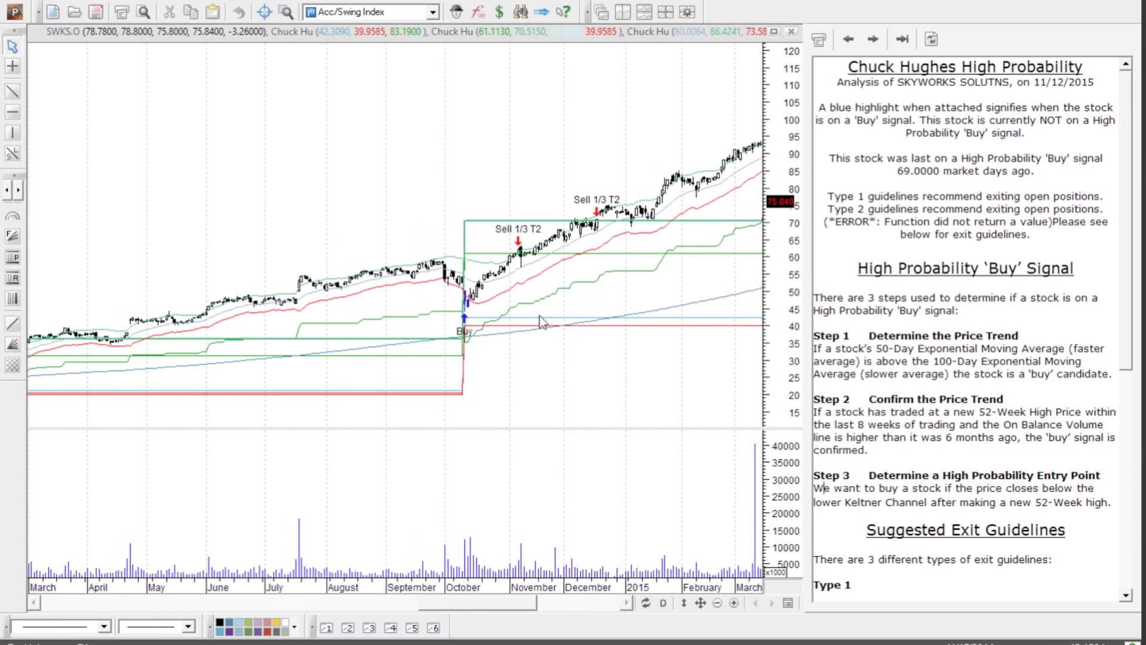
click(463, 355)
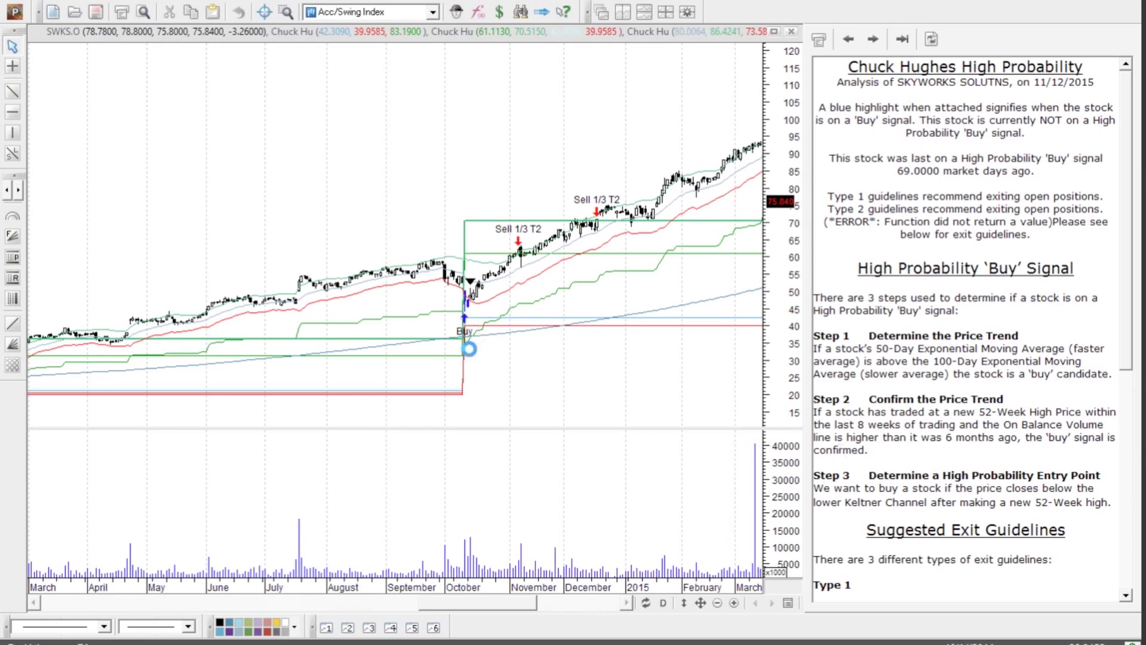
click(849, 39)
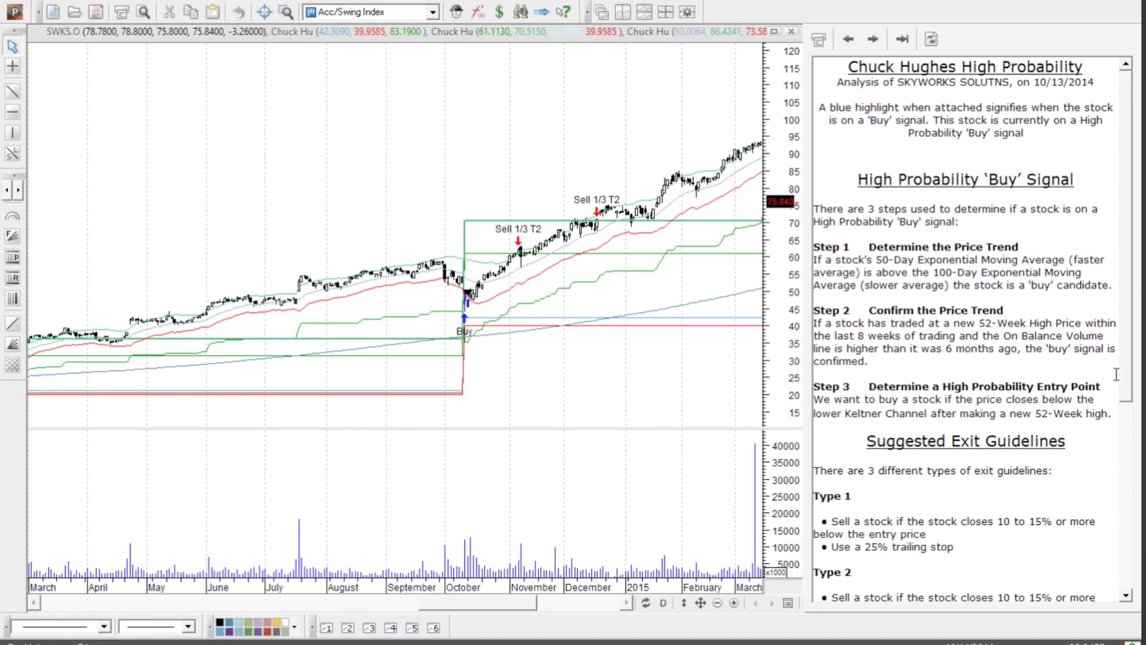
drag(1127, 385, 1106, 406)
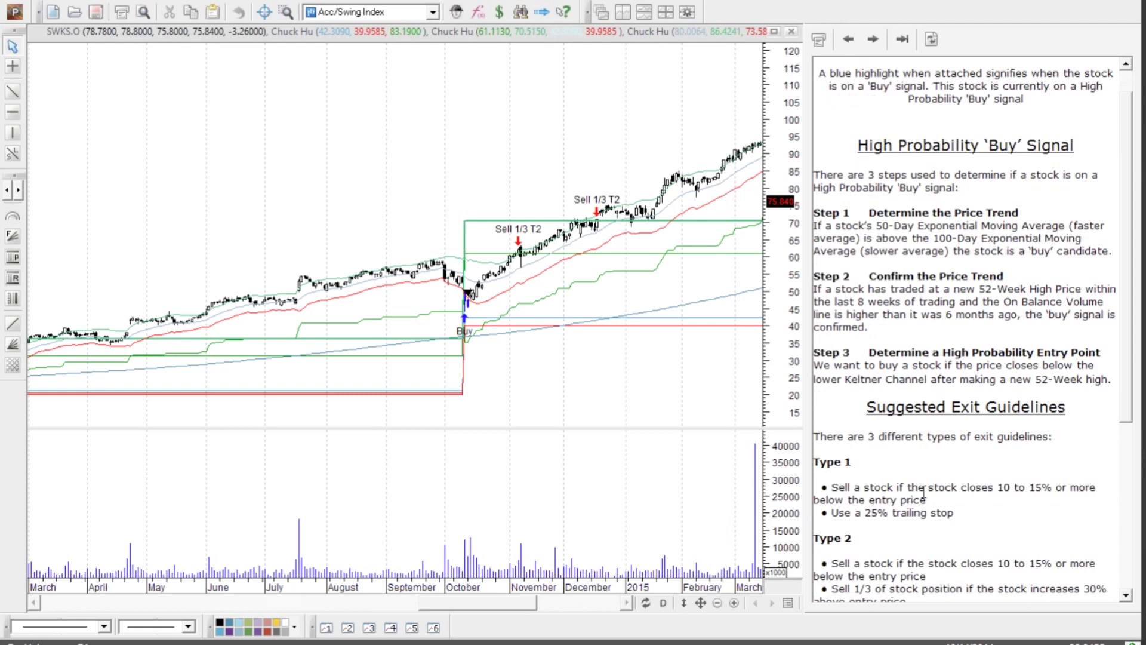
drag(1121, 394, 1129, 546)
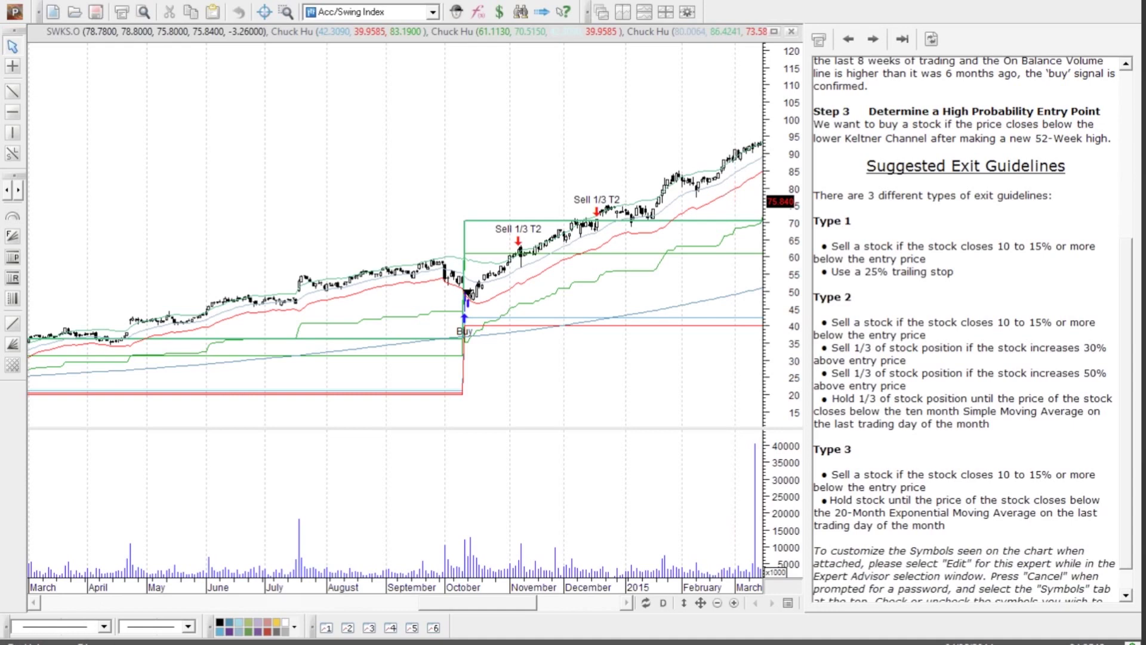
Step: Switch to the PowerPoint slide show with the Expert Advisor slide
mouse_move(440, 600)
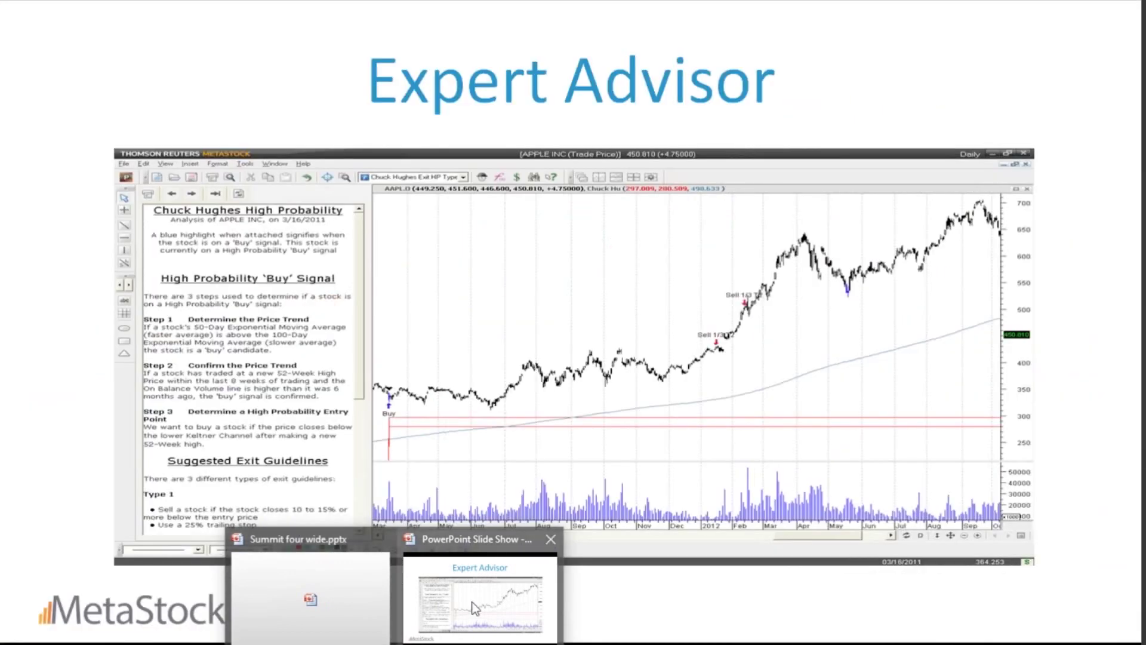
click(441, 600)
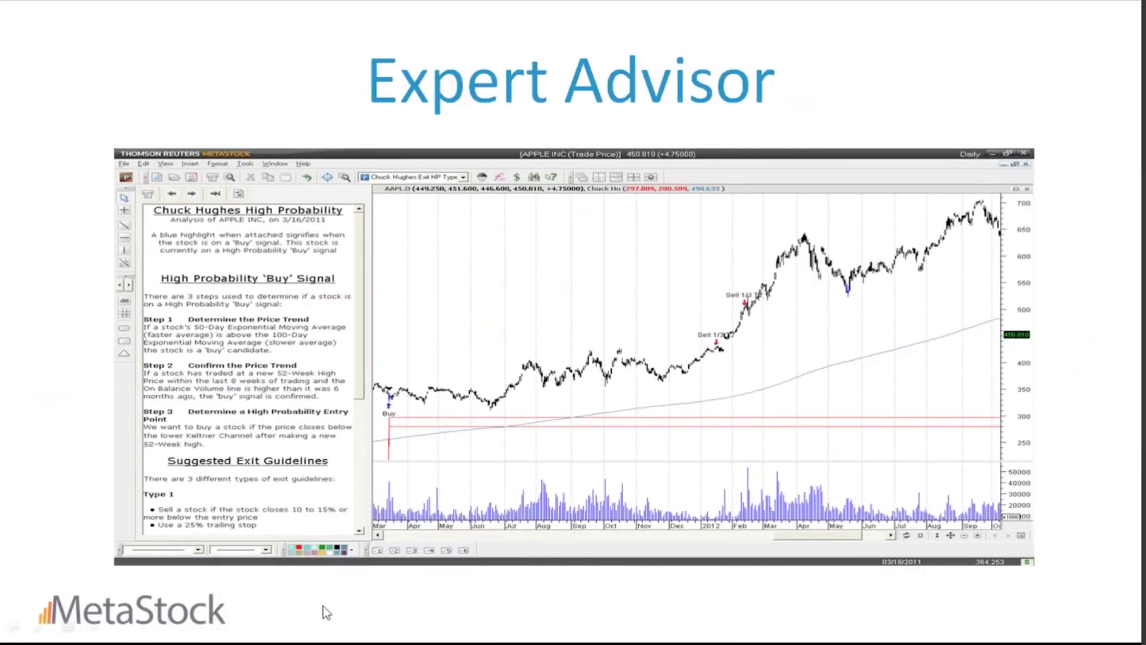
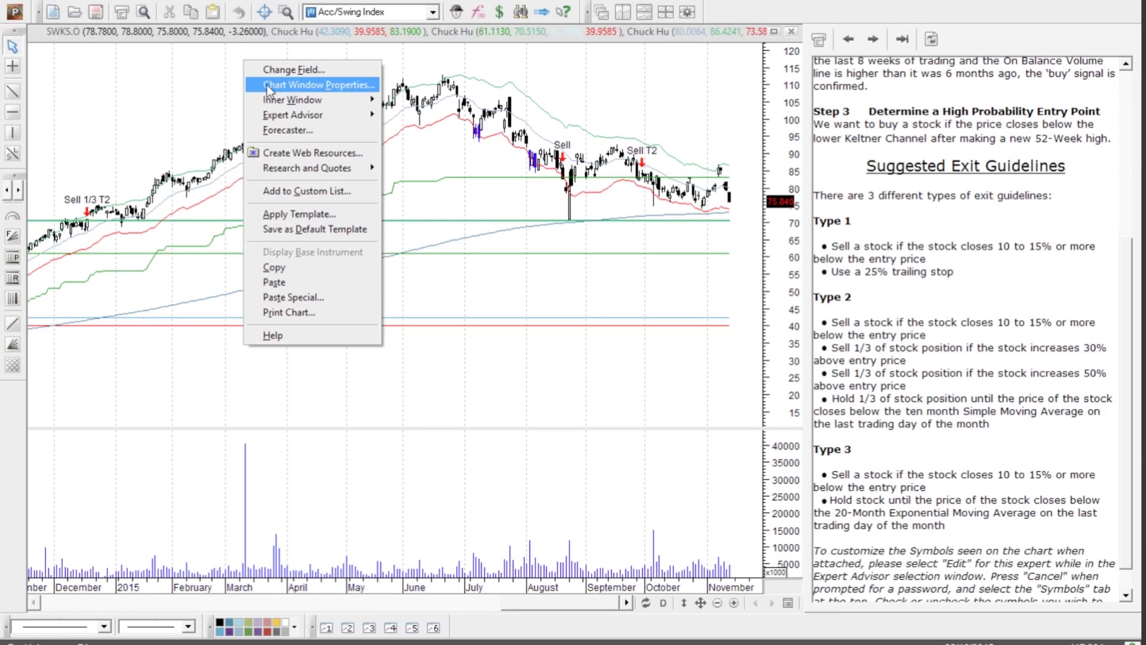
Step: Apply the template Tls - Market Sentiment.mwt to the Skyworks chart
mouse_move(275, 118)
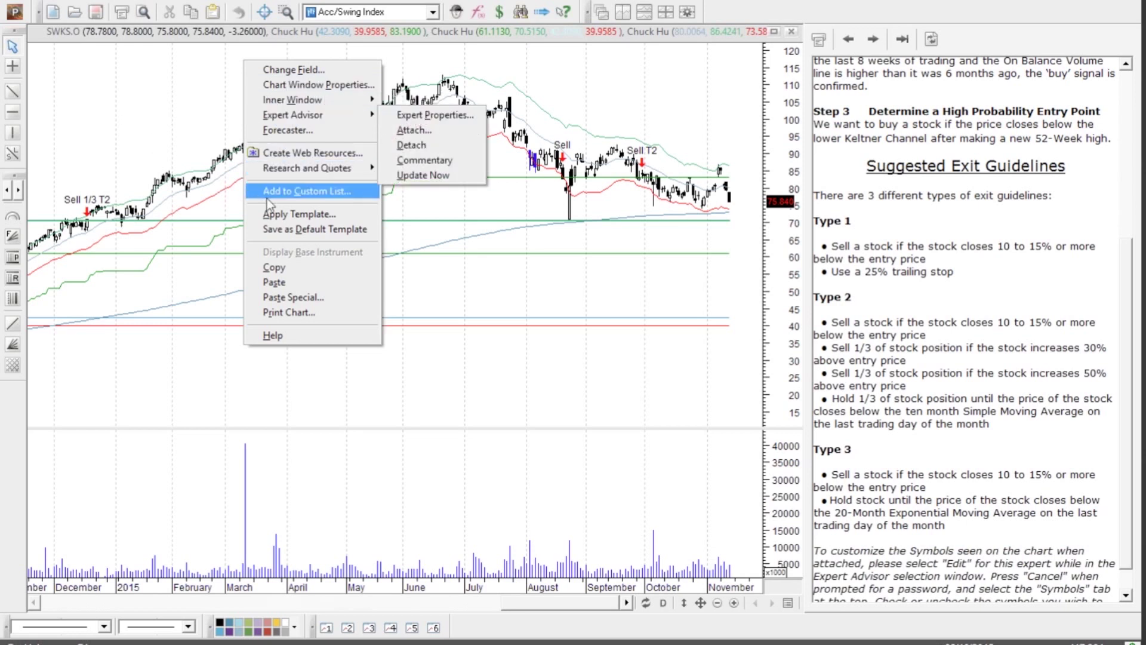
click(281, 214)
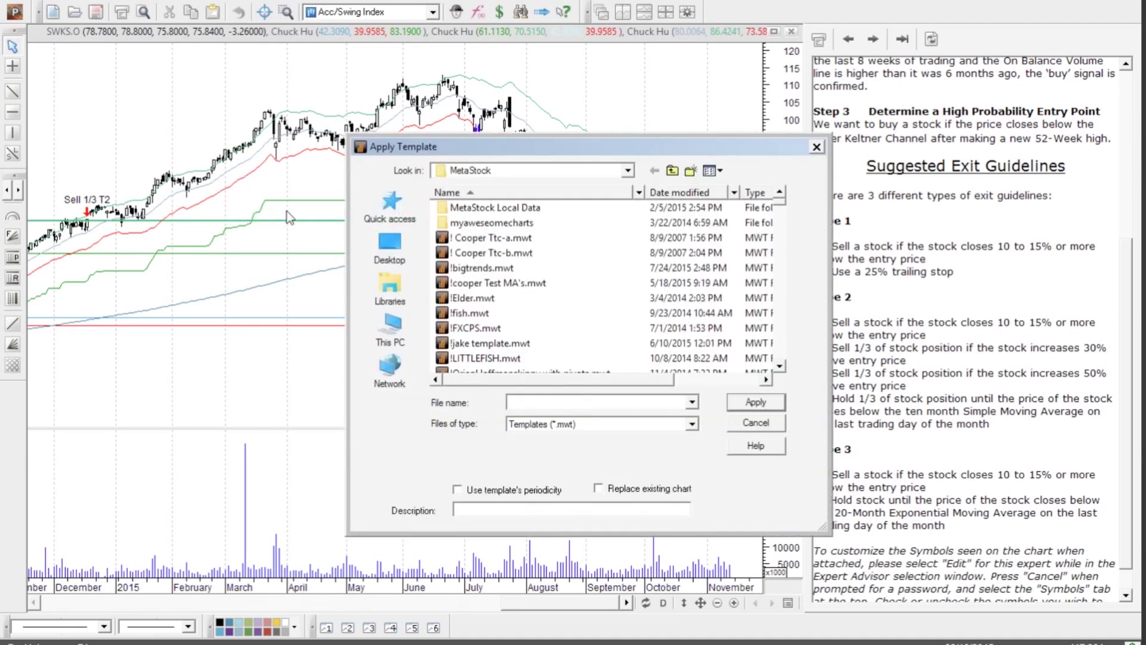
click(499, 298)
key(t)
scroll(454, 317, down, 1)
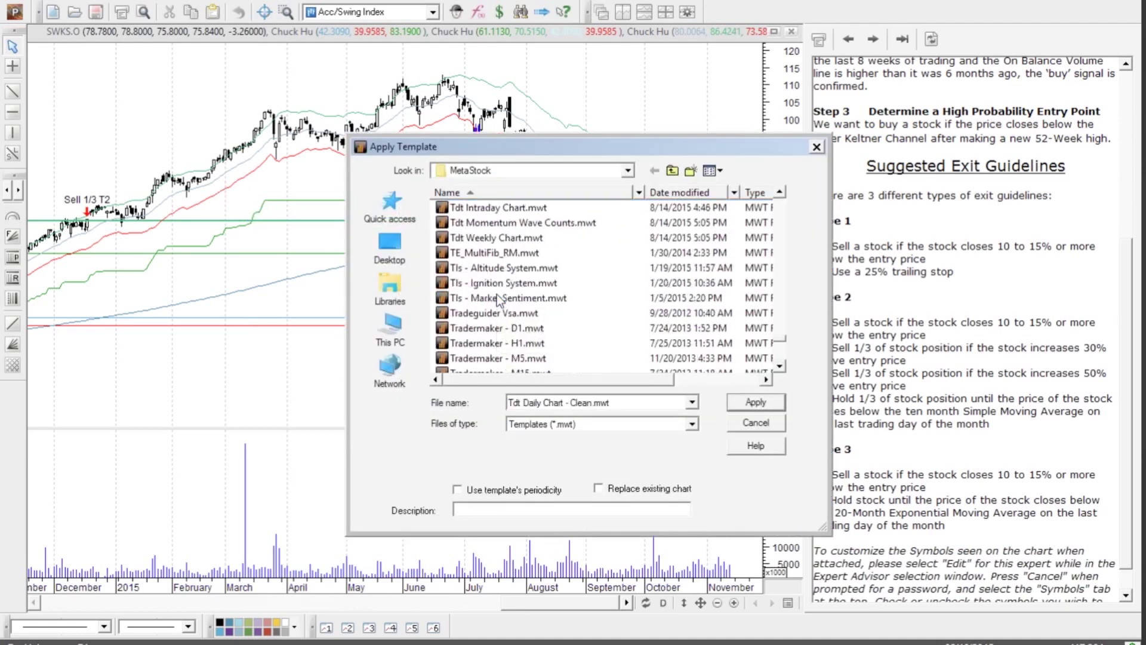
click(500, 301)
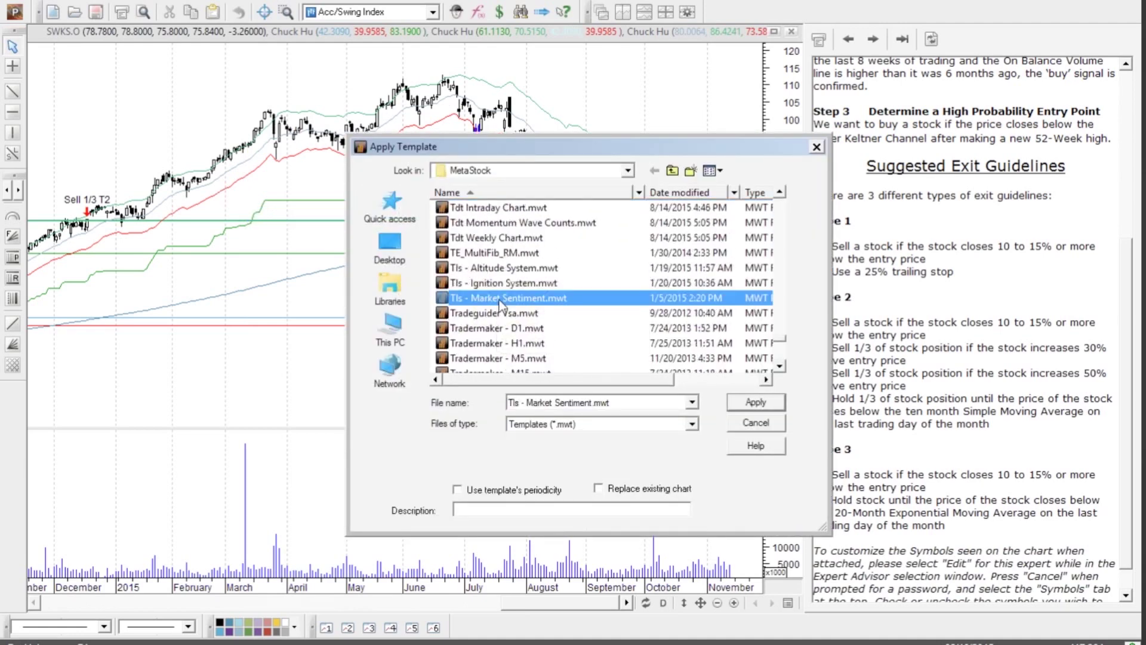
click(755, 402)
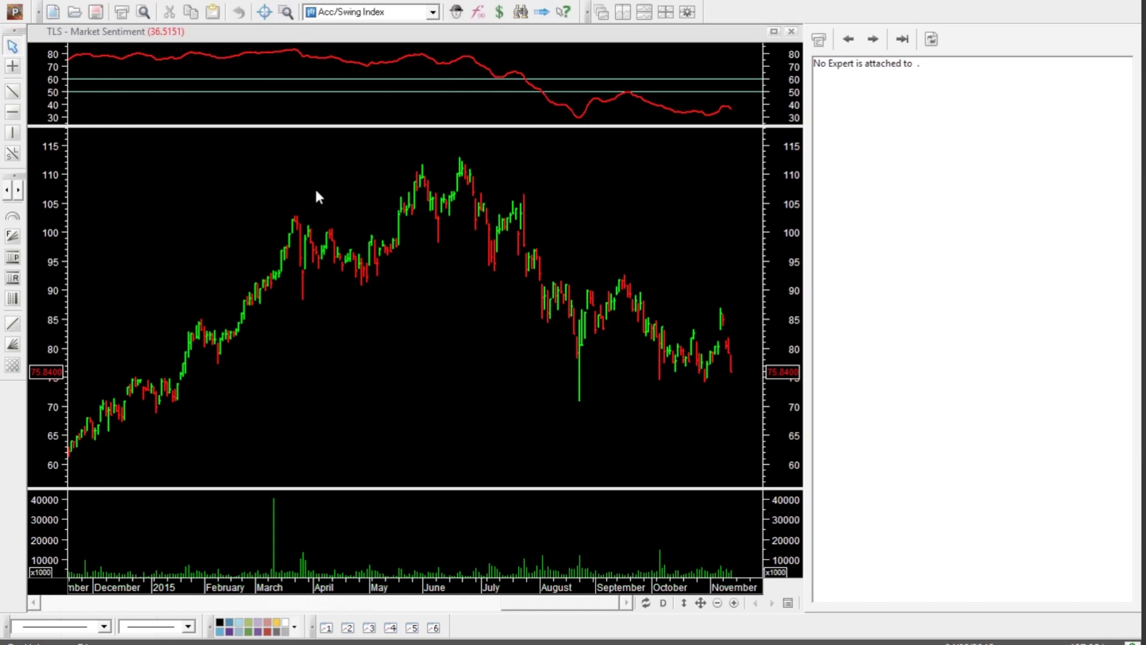
Step: Load the SPDR DJI Average into the Market Sentiment chart by searching instruments for the symbol dia
key(ctrl+o)
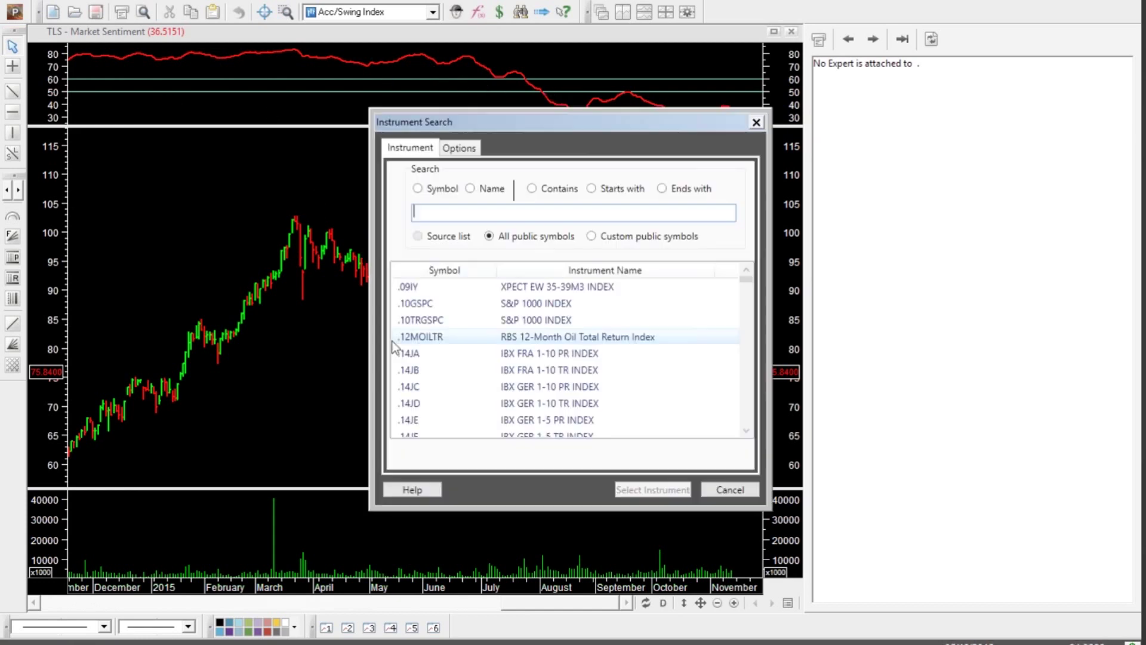
text(dia)
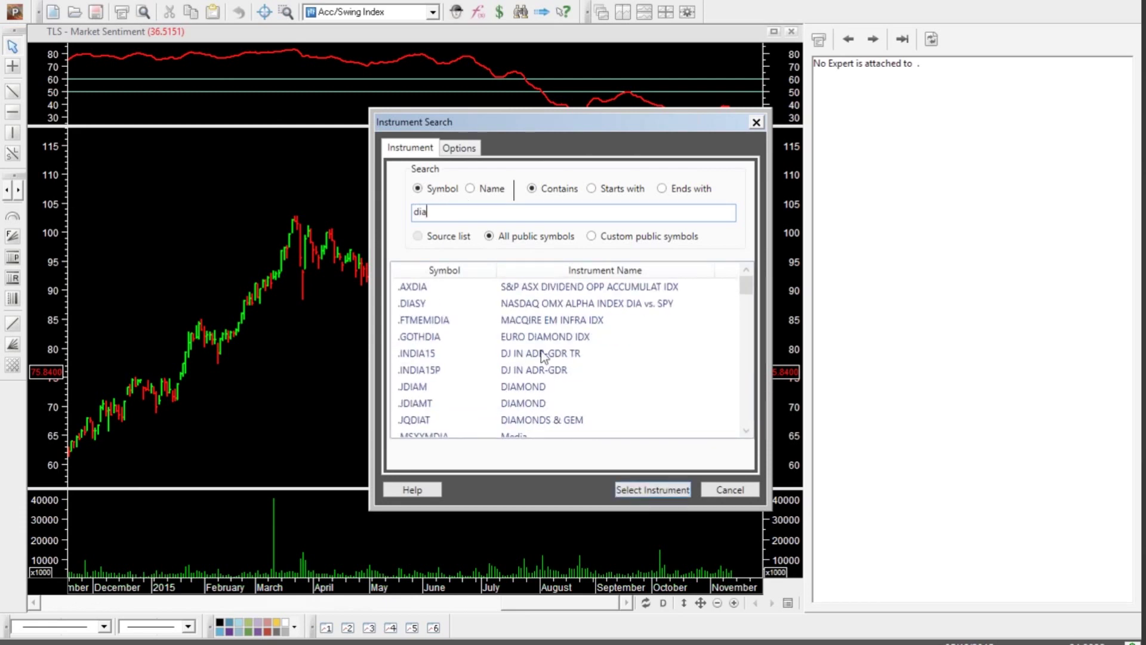
click(653, 489)
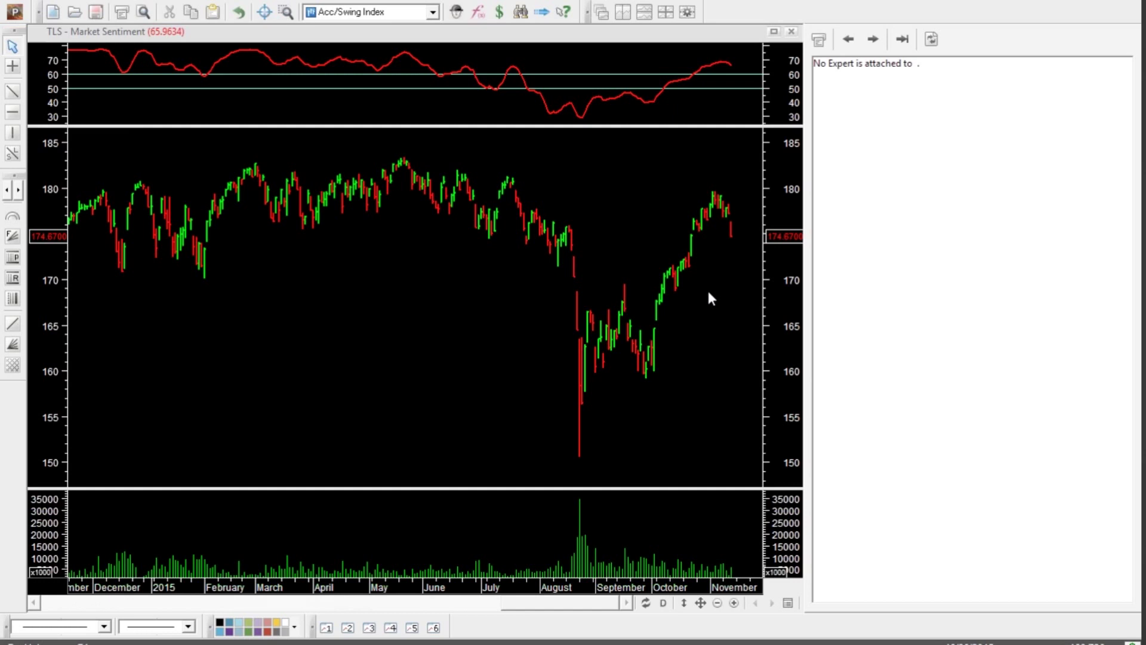
key(ctrl+o)
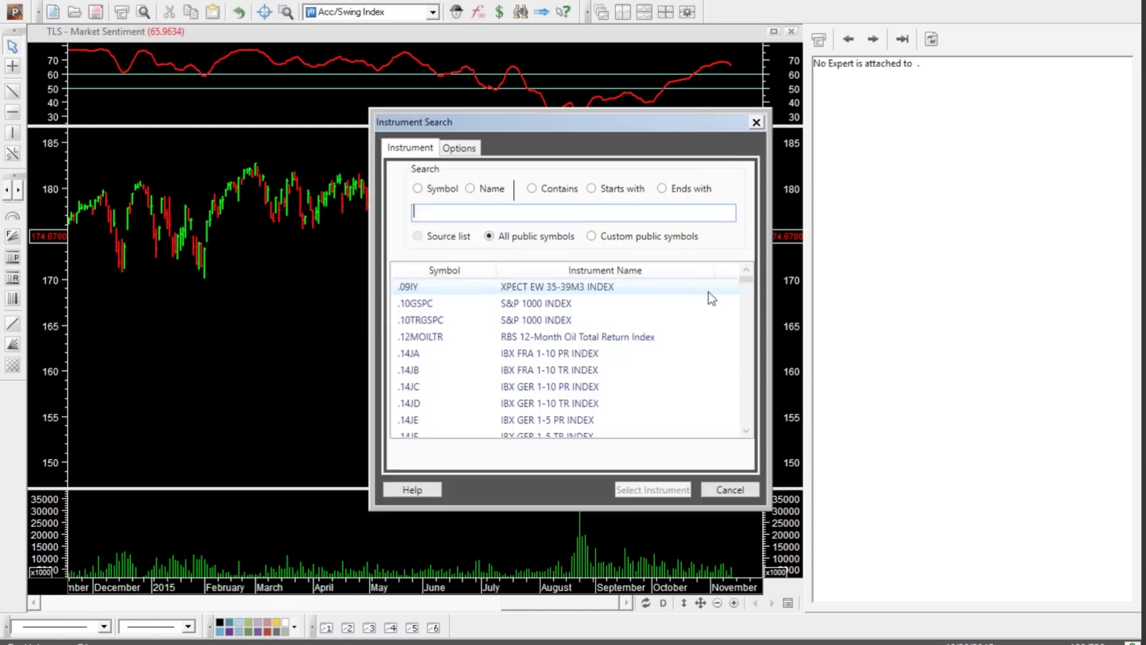
click(727, 490)
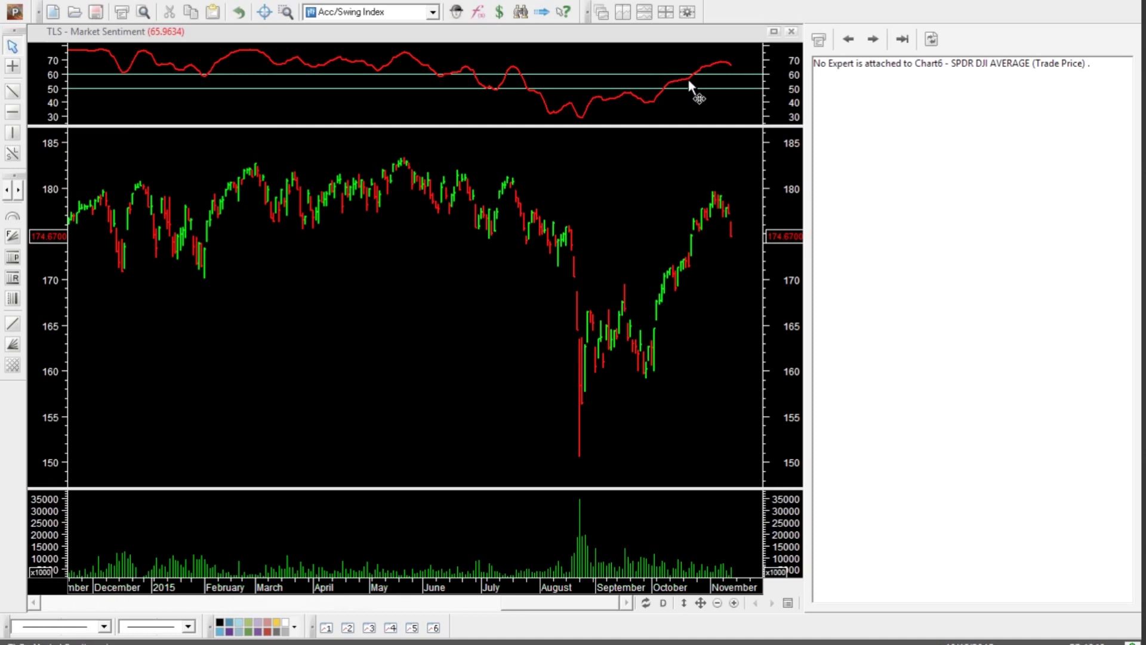
Step: Apply the template Tls - Ignition System.mwt to the SPDR DJI Average chart
mouse_move(689, 81)
right_click(291, 314)
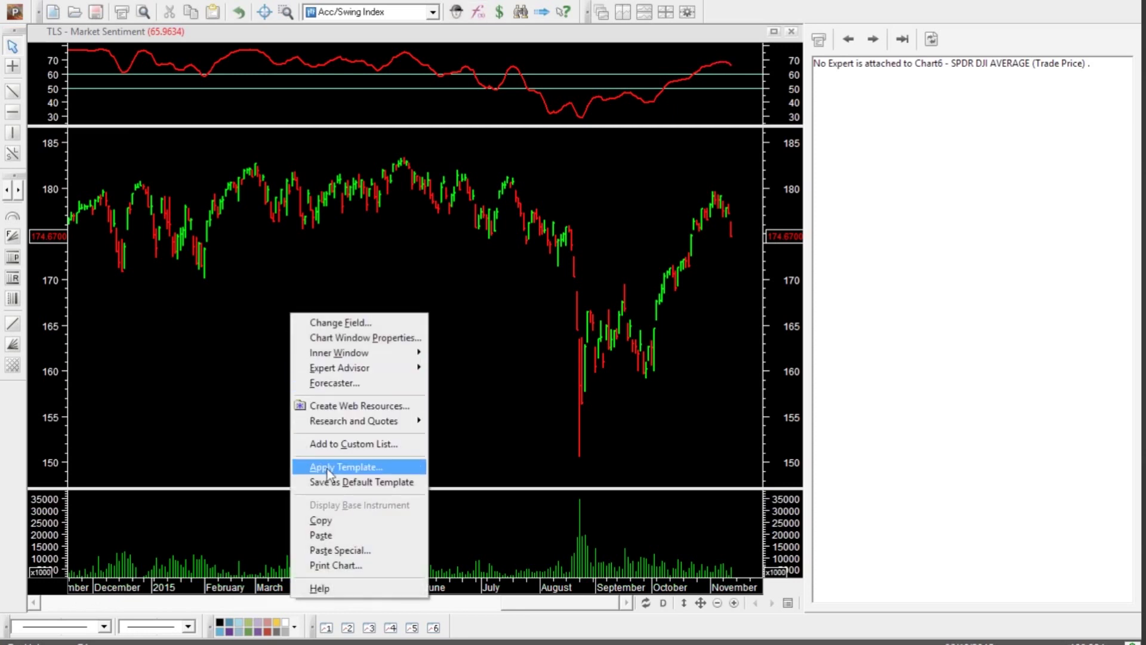
click(347, 469)
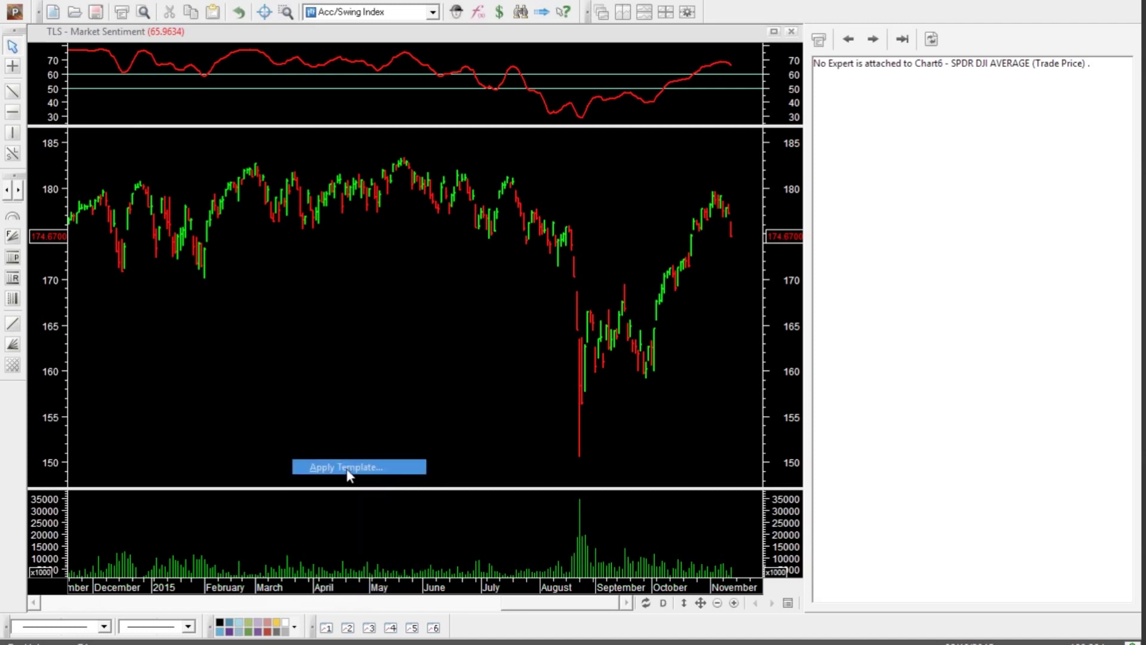
click(486, 315)
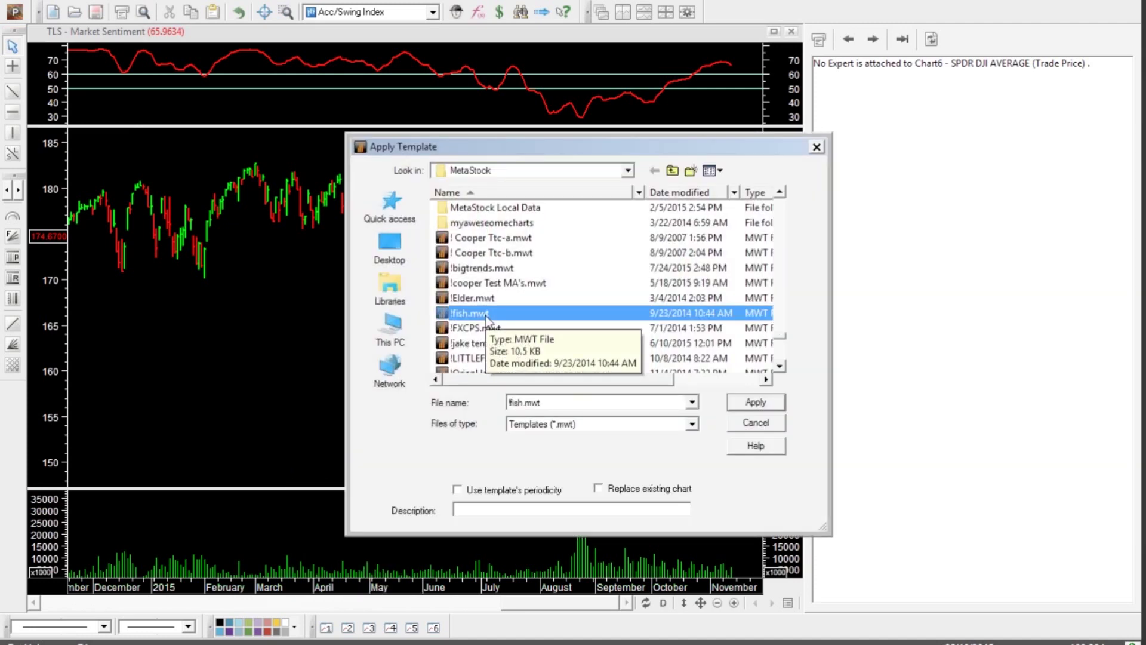
text(tls)
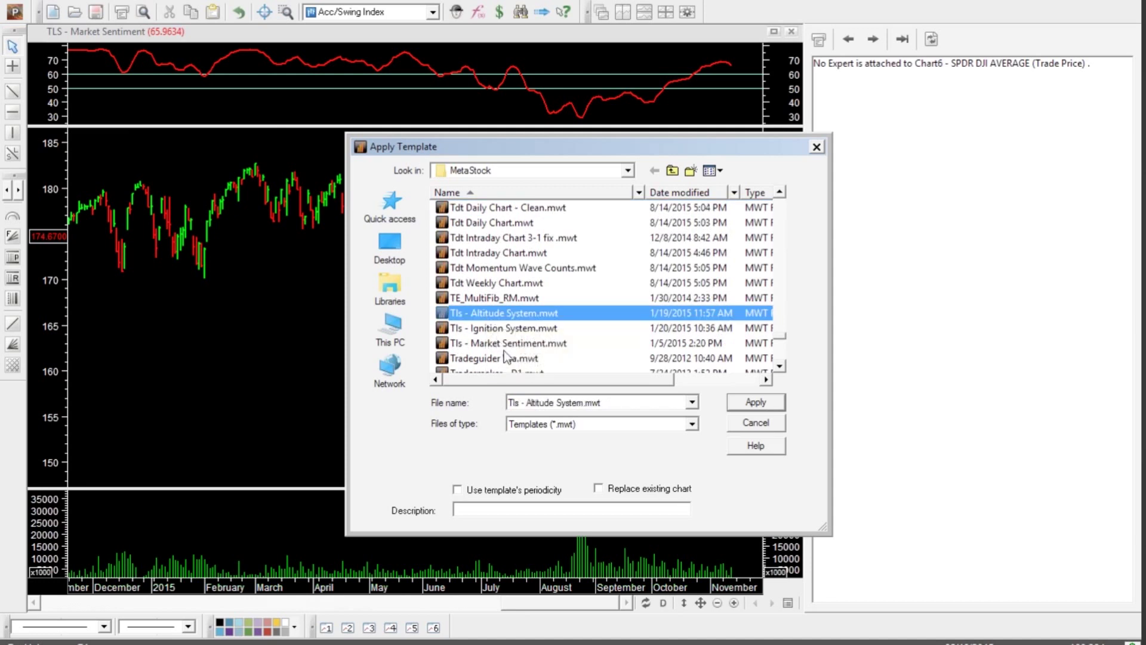
click(499, 332)
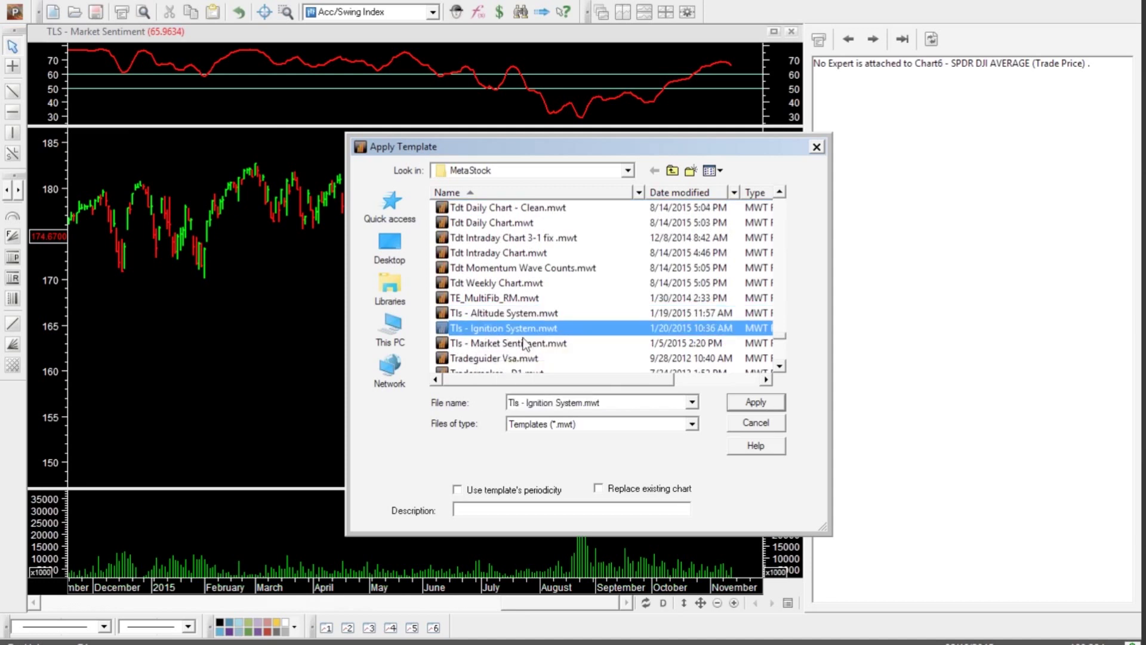
click(756, 403)
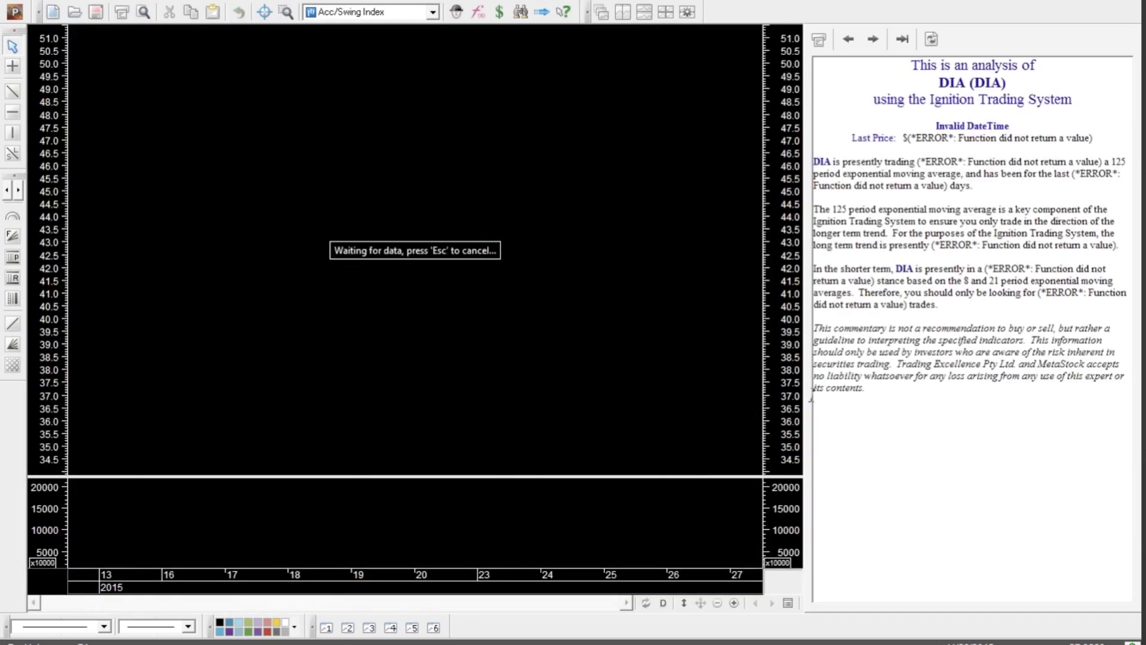
Step: Apply the template Tls - Altitude System.mwt to the SPDR DJI Average chart
right_click(763, 375)
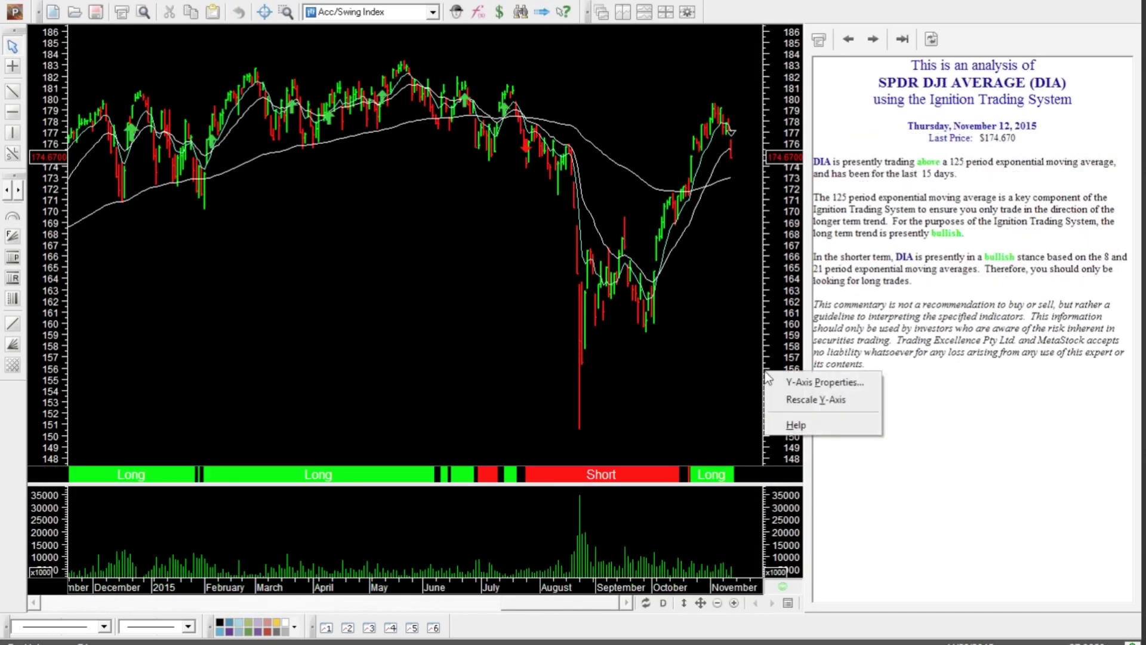
right_click(335, 333)
click(389, 491)
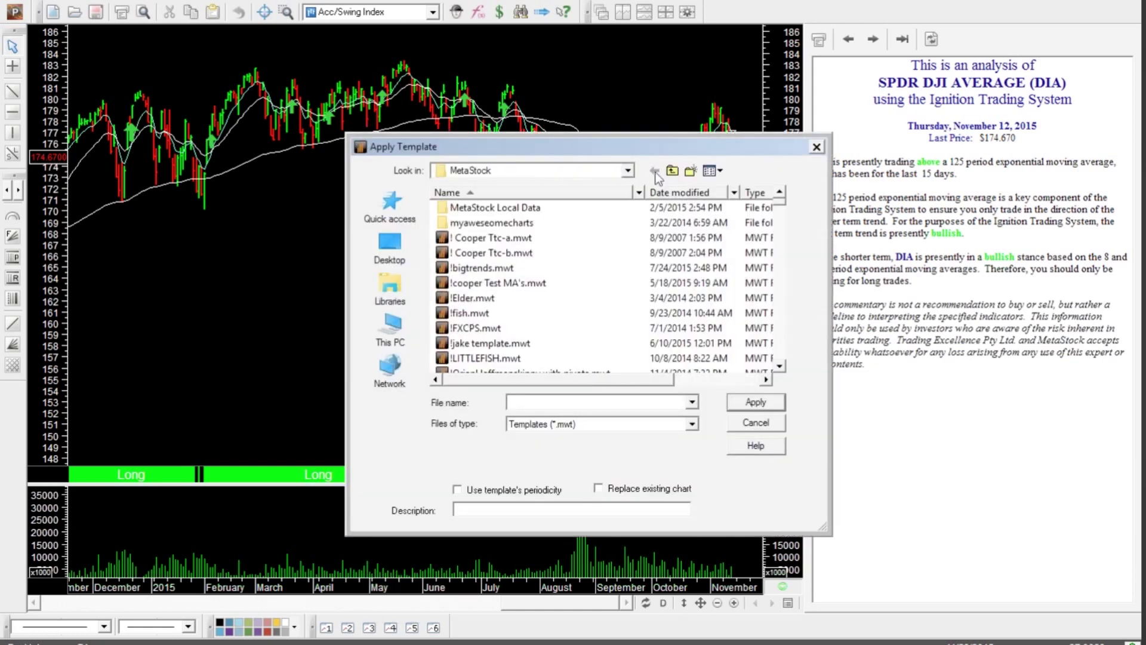
drag(634, 139, 597, 119)
scroll(598, 250, down, 3)
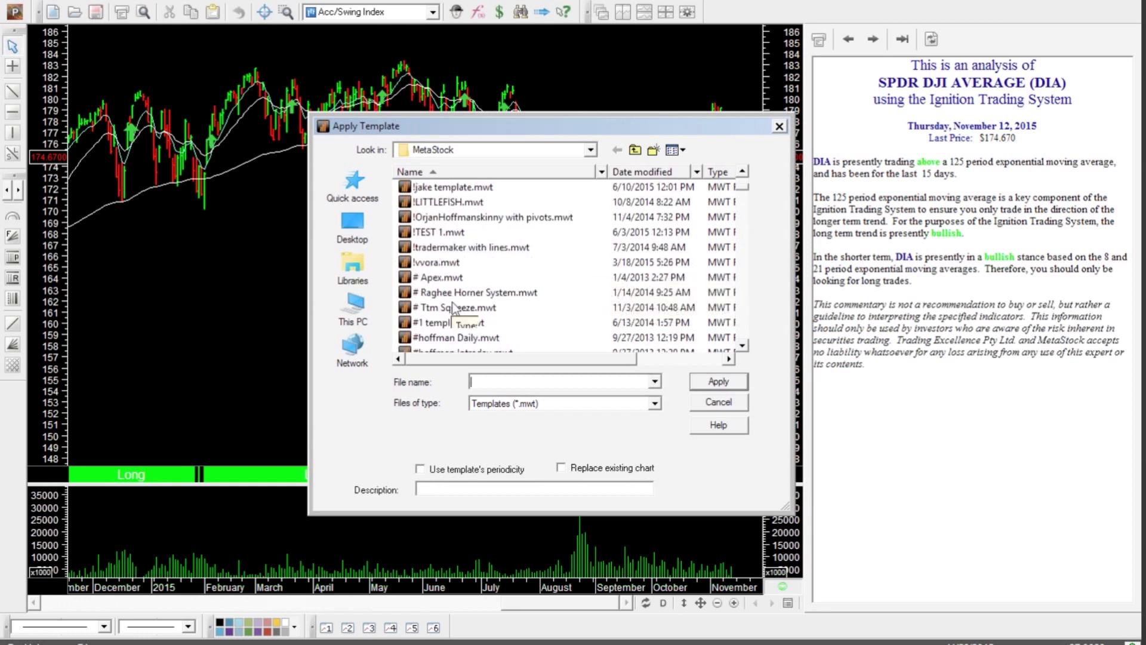
scroll(743, 235, down, 1)
drag(739, 191, 736, 300)
click(468, 292)
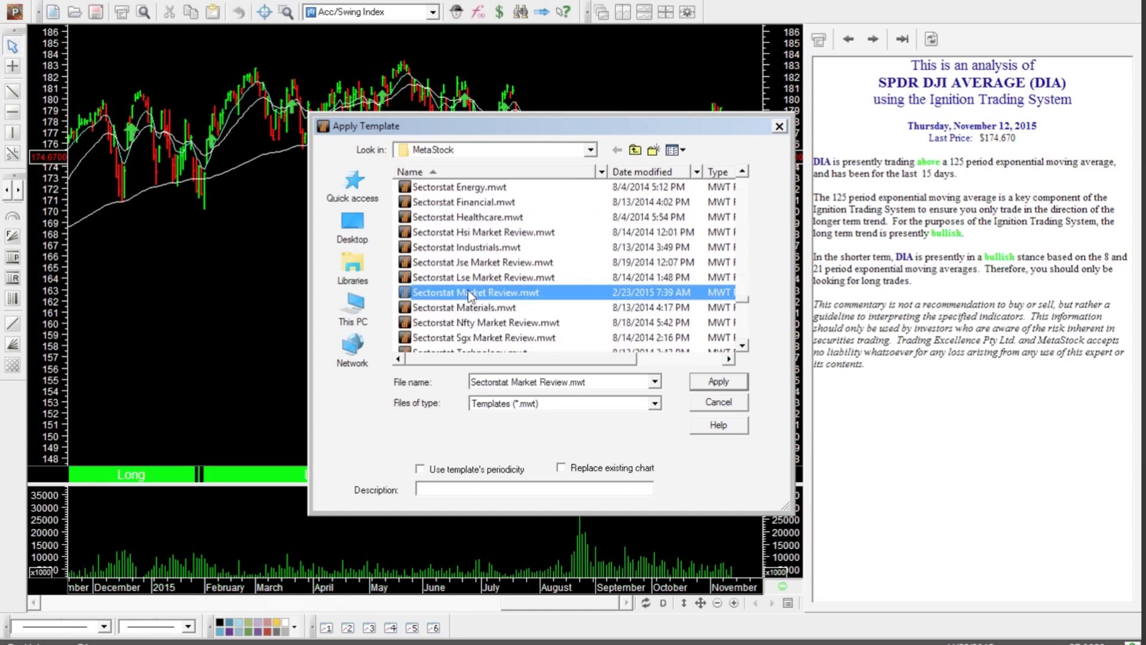
scroll(468, 292, down, 5)
click(468, 292)
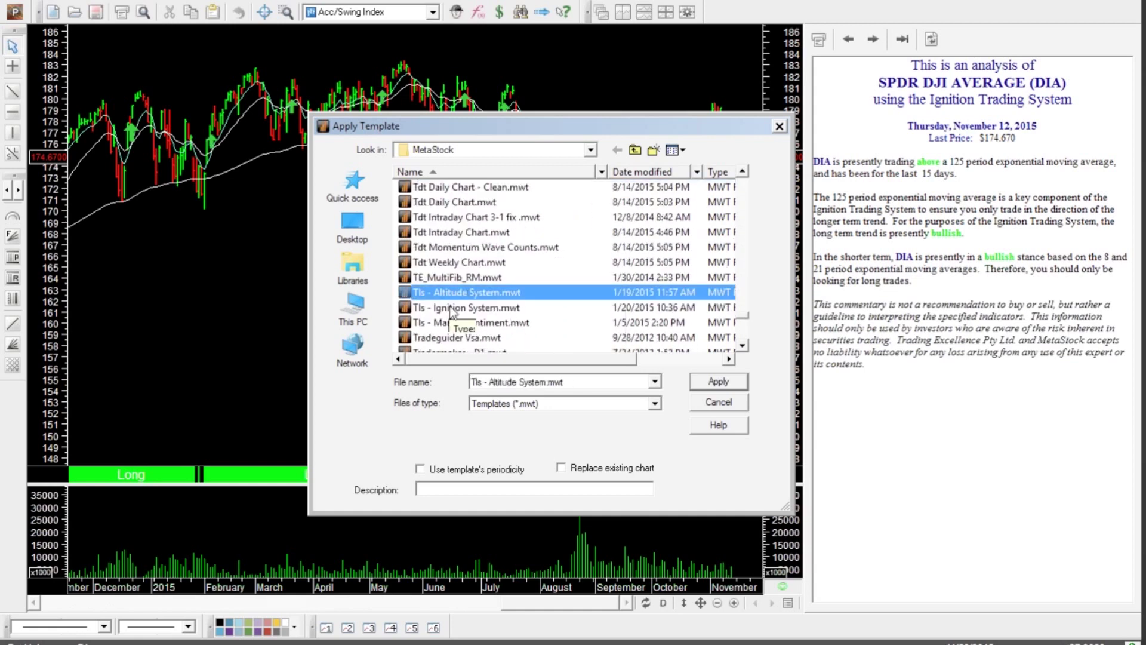
click(478, 307)
click(478, 292)
click(719, 385)
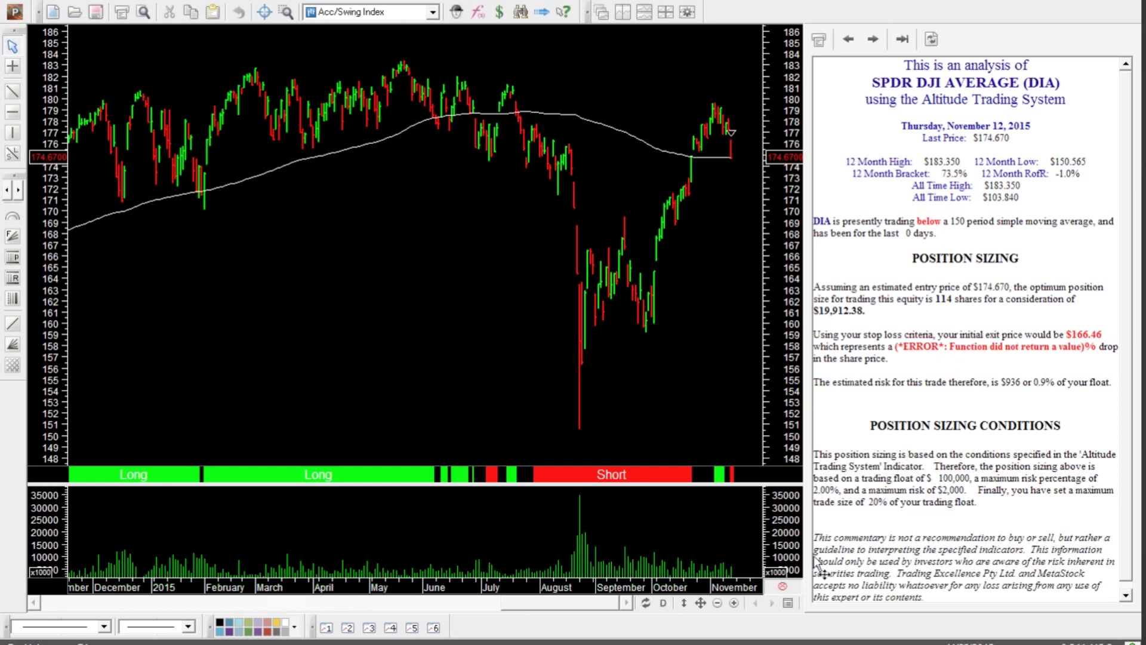
Step: Refresh the Altitude System commentary and review the chart's Long and Short ribbon back through 2014, ending at the latest bar
click(718, 604)
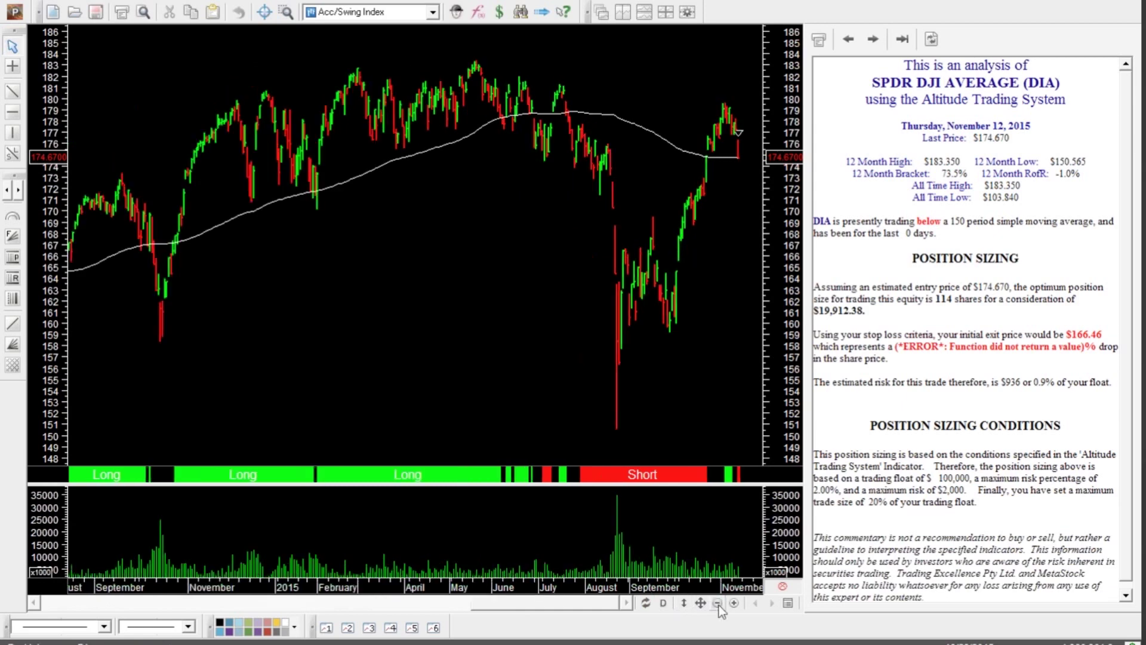
click(932, 42)
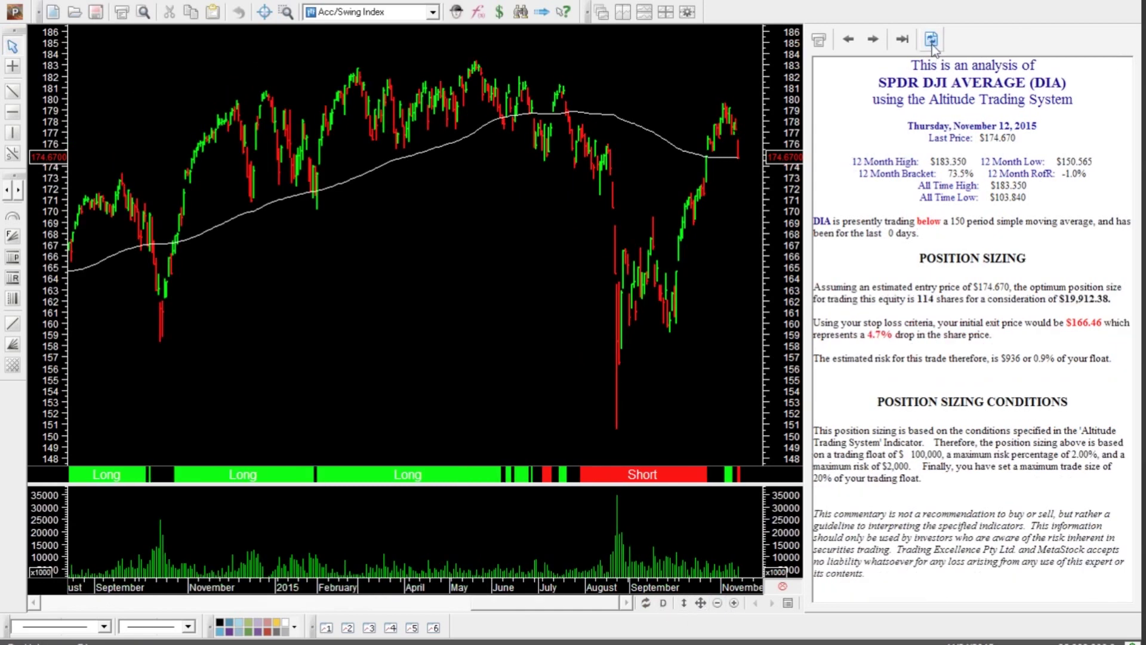
scroll(497, 253, up, 1)
scroll(482, 280, up, 15)
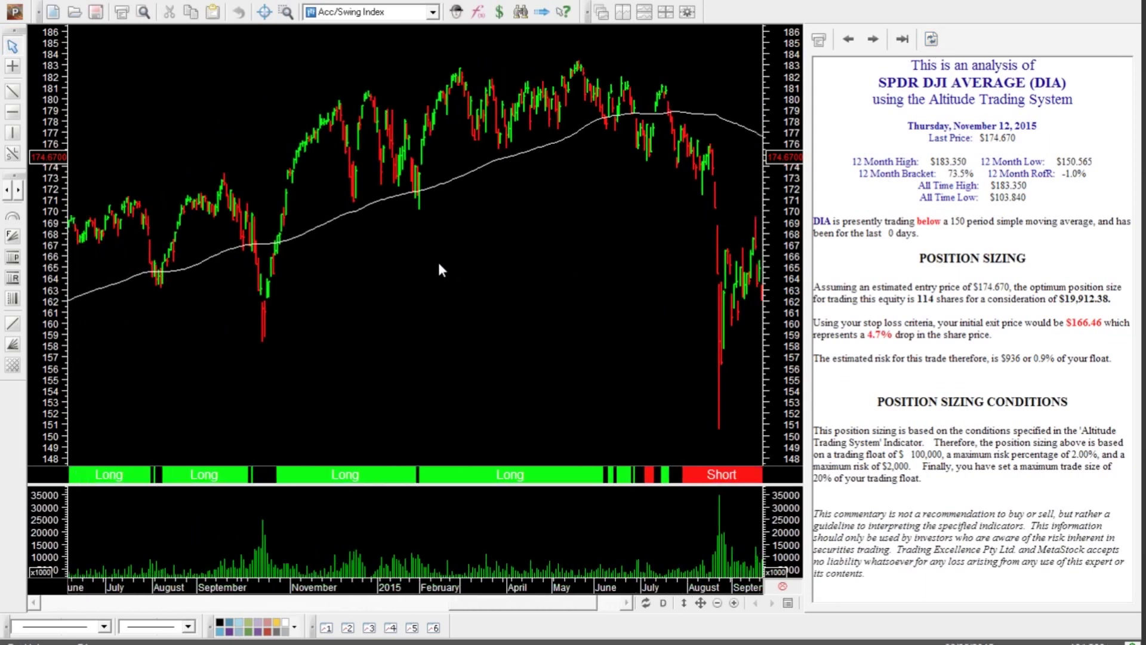
scroll(434, 279, up, 20)
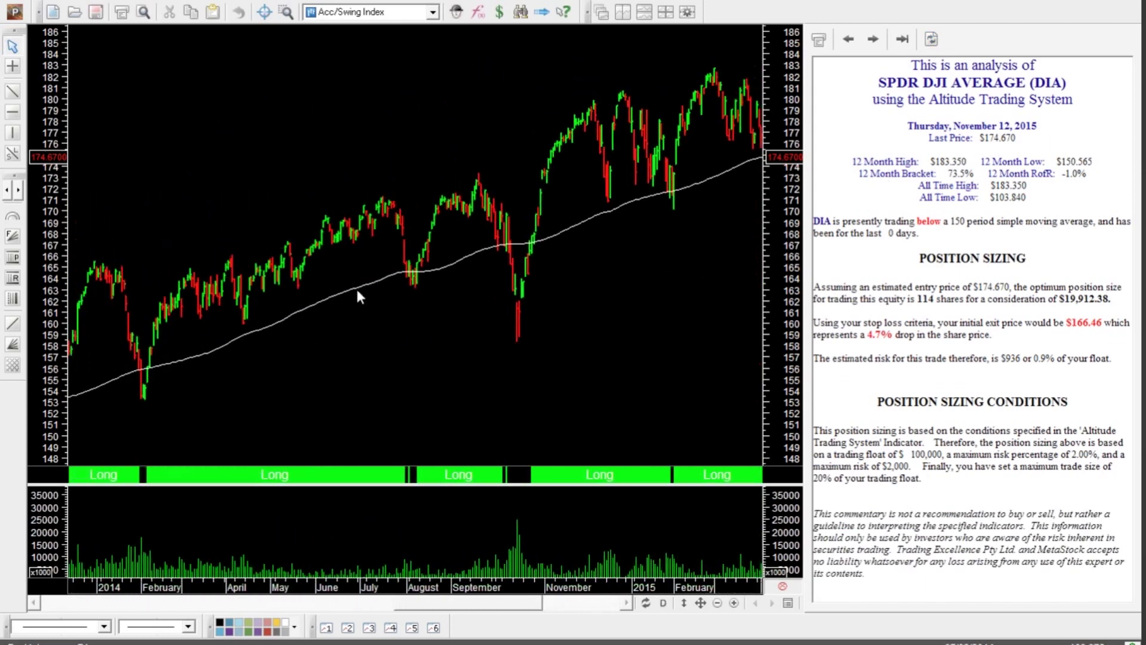
scroll(299, 303, up, 15)
scroll(525, 303, down, 16)
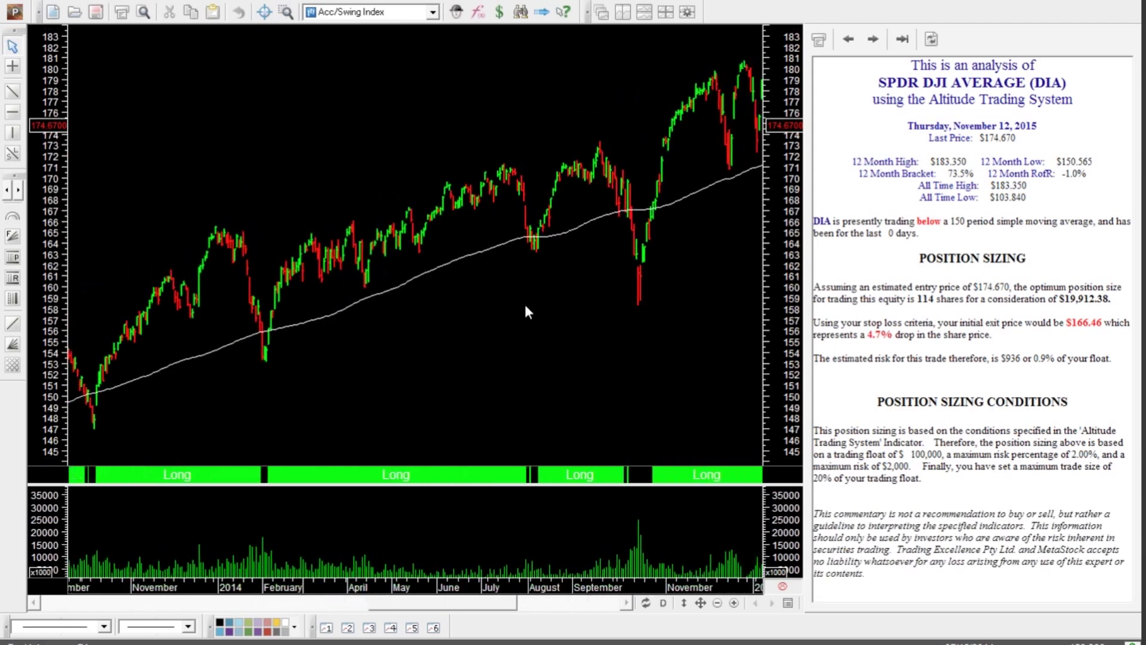
scroll(621, 307, down, 5)
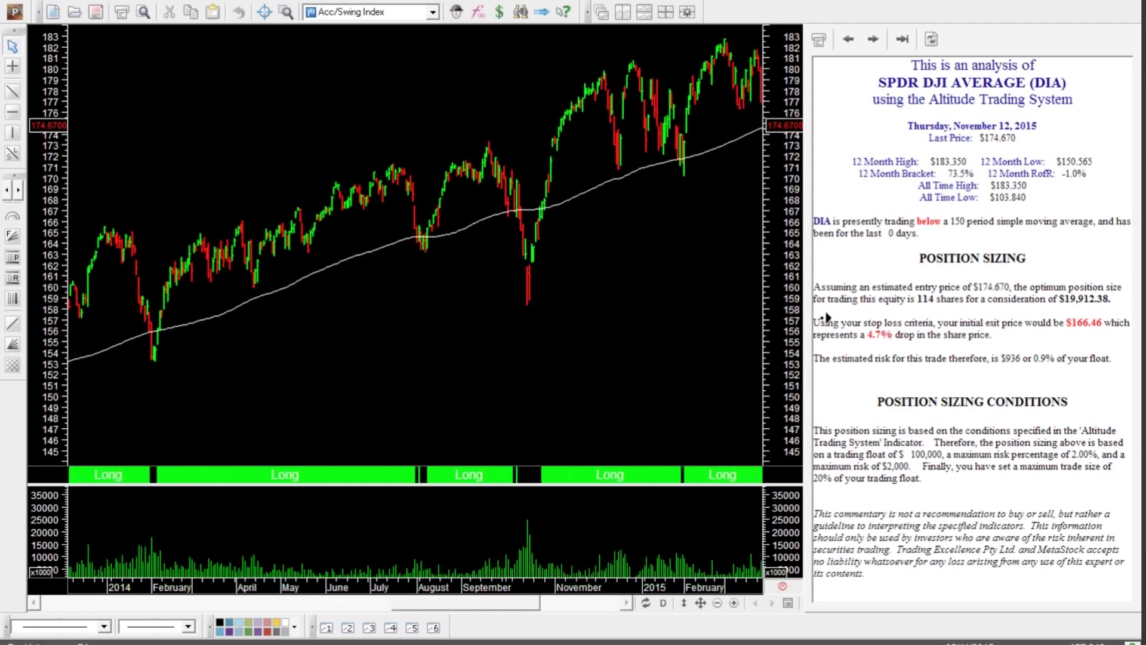
drag(502, 603, 636, 603)
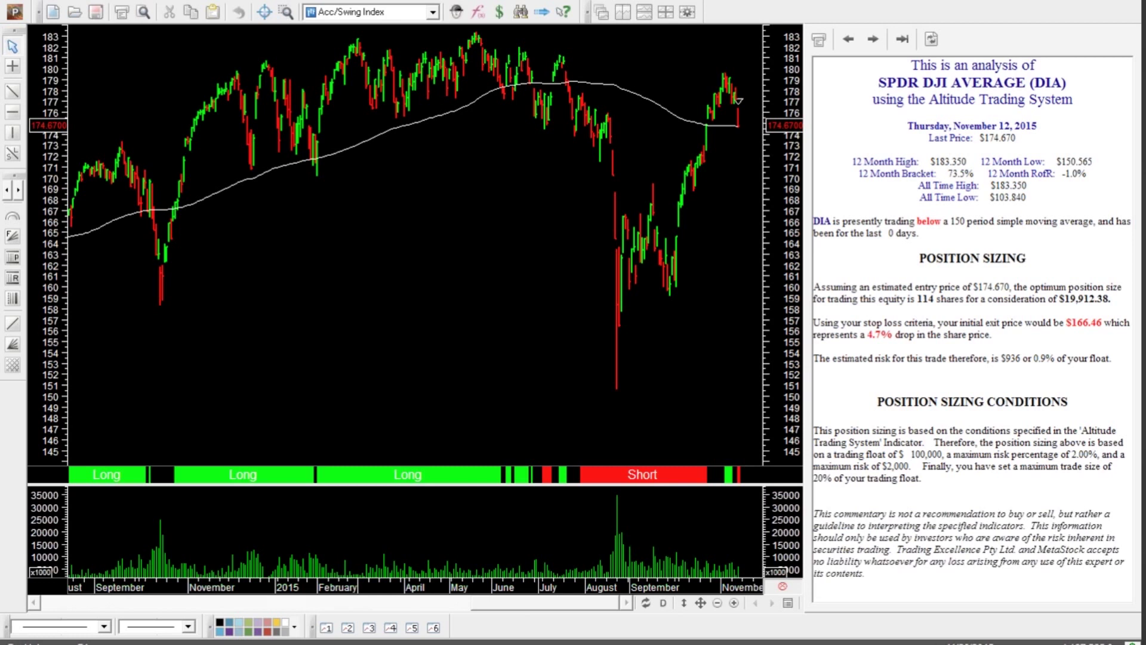
Step: Switch to the PowerPoint slide show and advance past the Trade Launch Systems pricing slide to the next author's biography slide
mouse_move(391, 641)
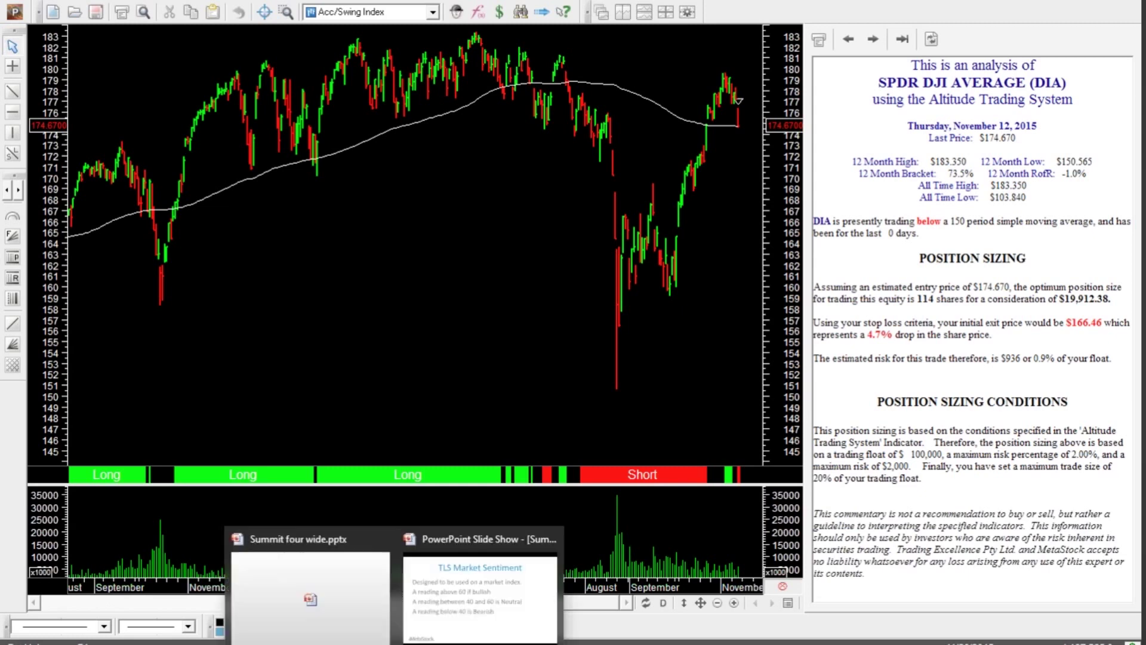
click(450, 615)
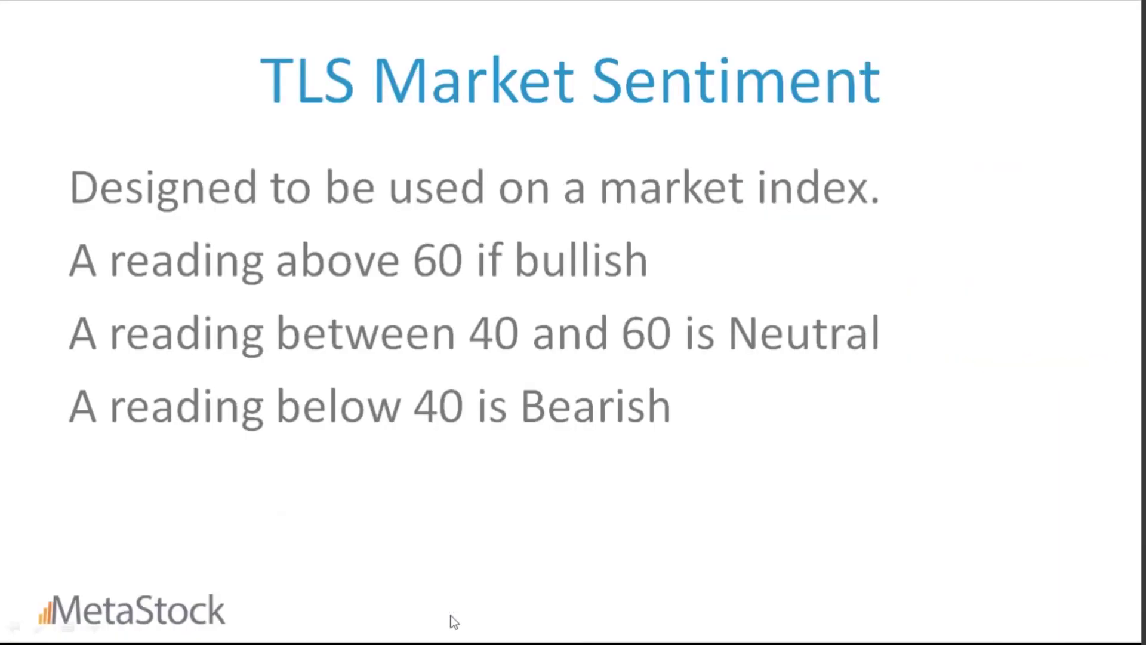
click(453, 622)
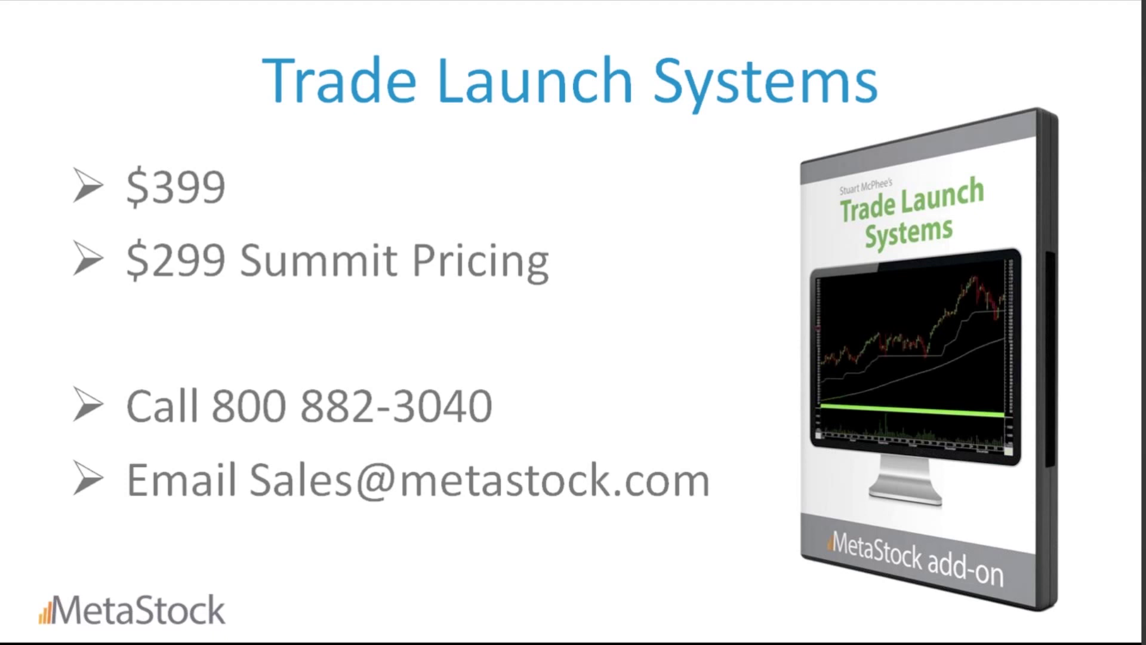
key(Right)
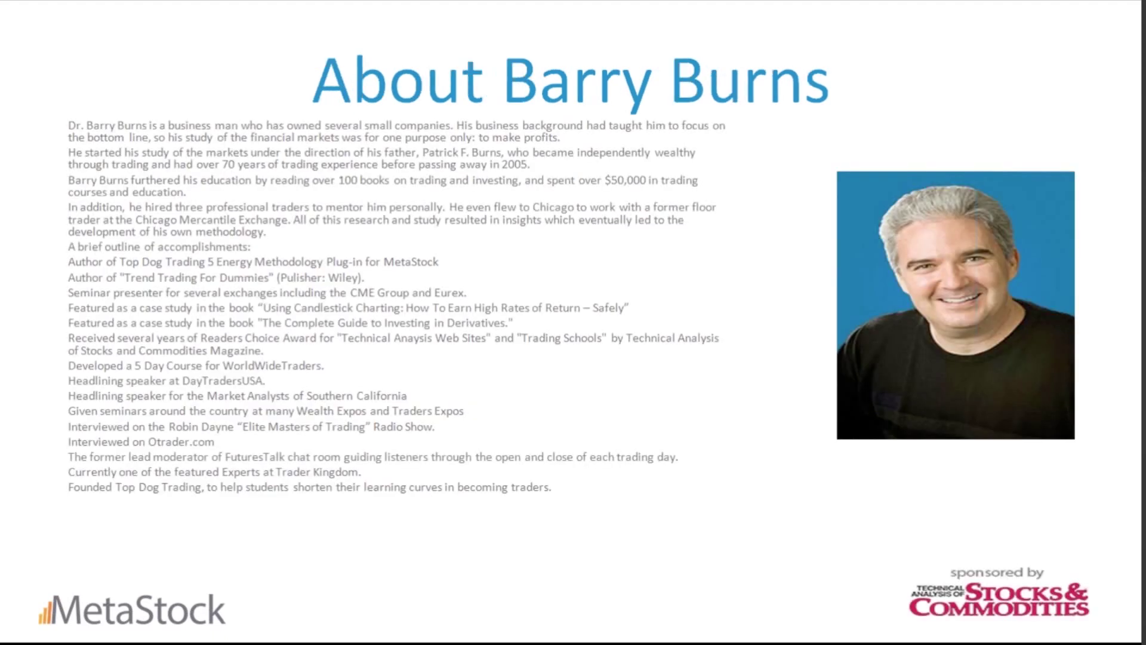
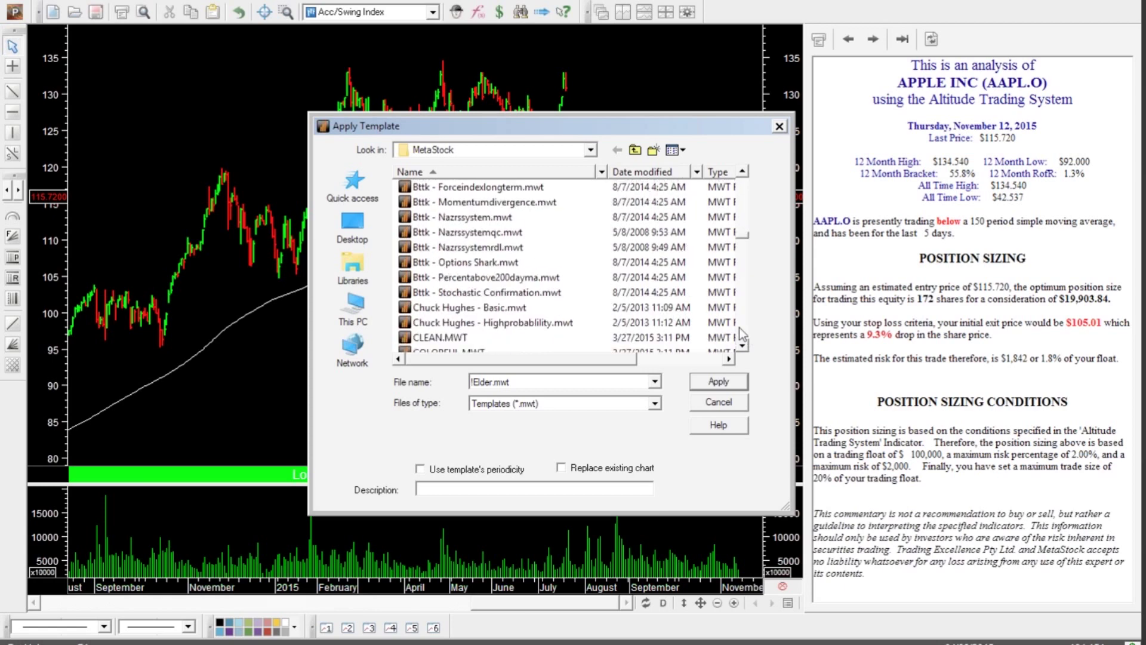
Step: Apply the template Tdt Daily Chart.mwt to the Apple chart
scroll(739, 327, down, 8)
scroll(739, 327, down, 4)
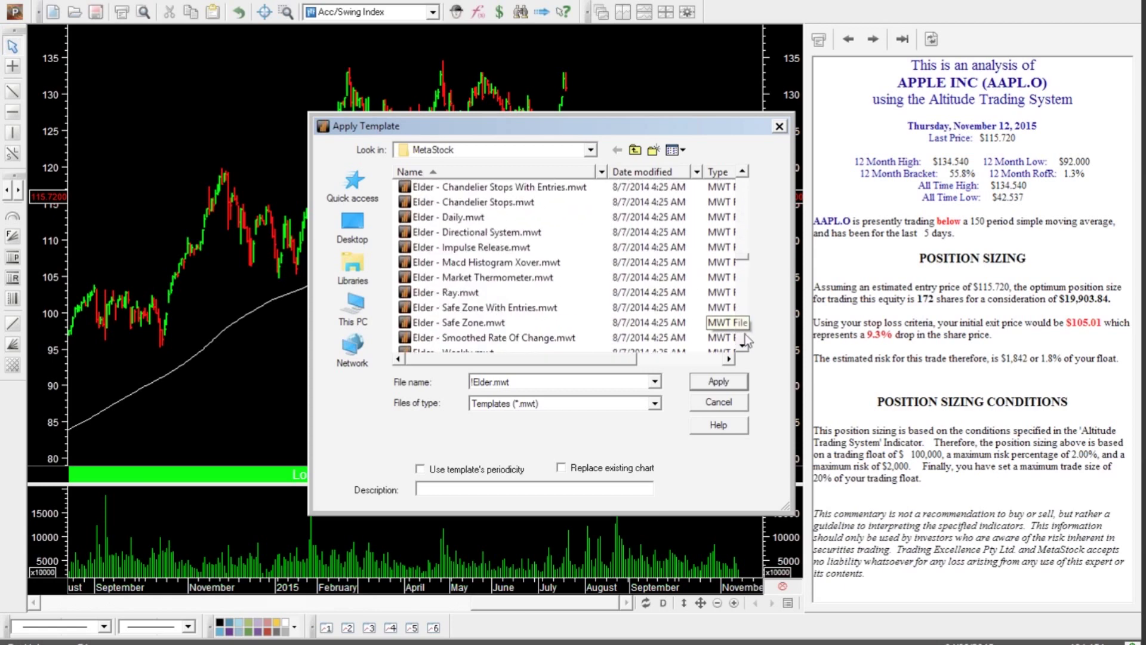
scroll(745, 334, down, 8)
click(745, 334)
scroll(745, 334, down, 8)
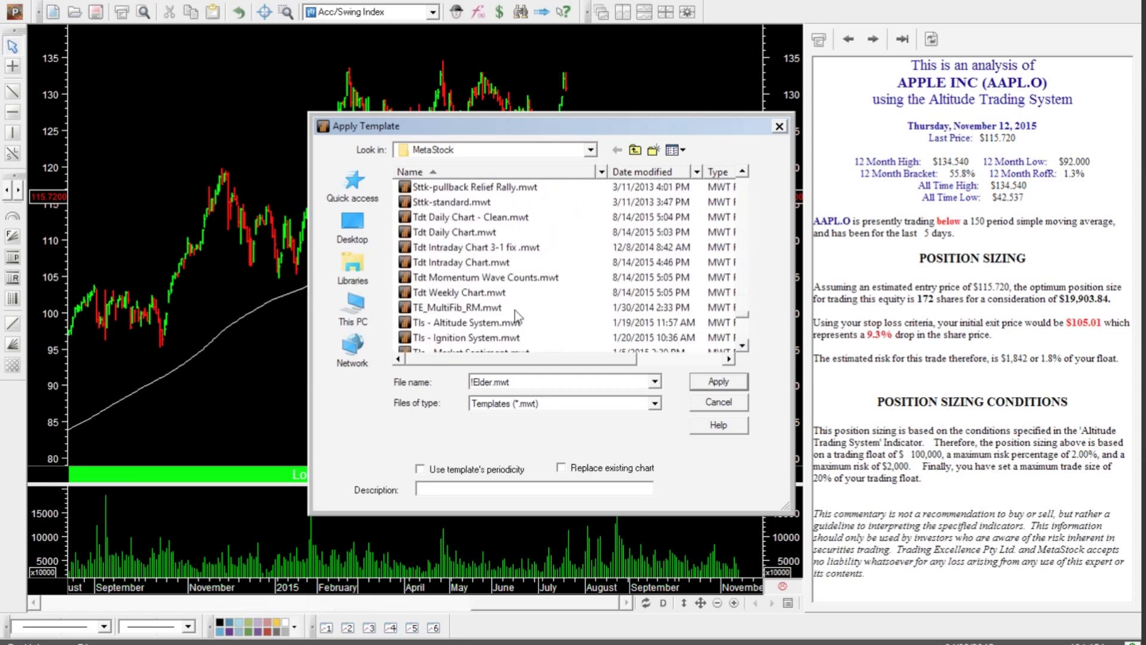
scroll(517, 313, up, 1)
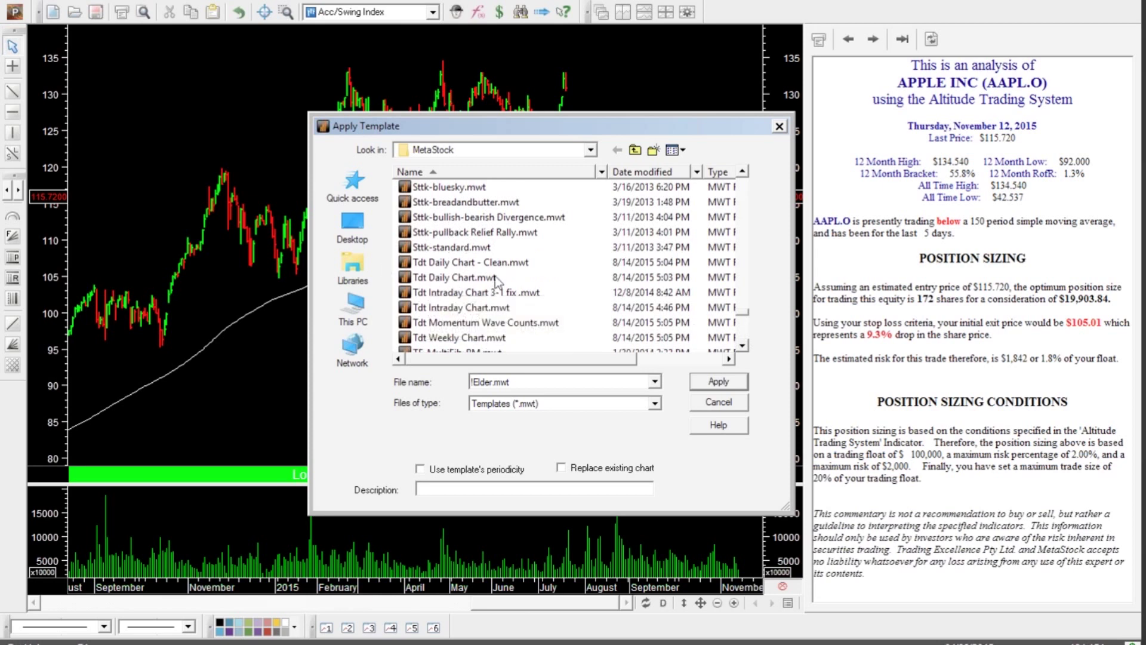
click(454, 277)
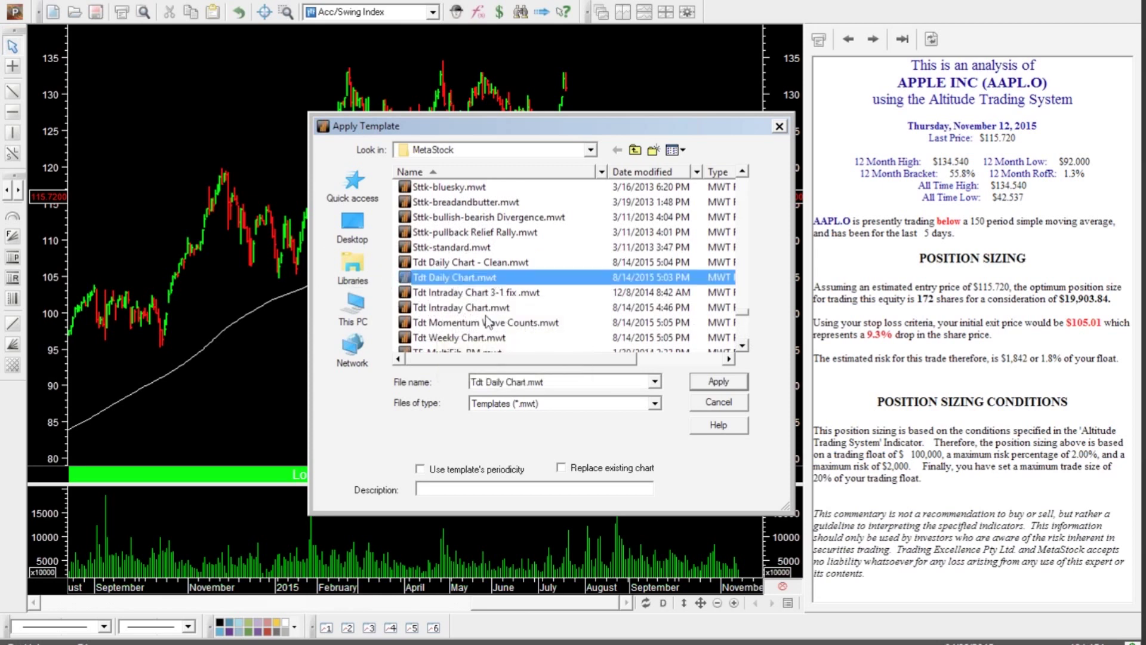
click(718, 382)
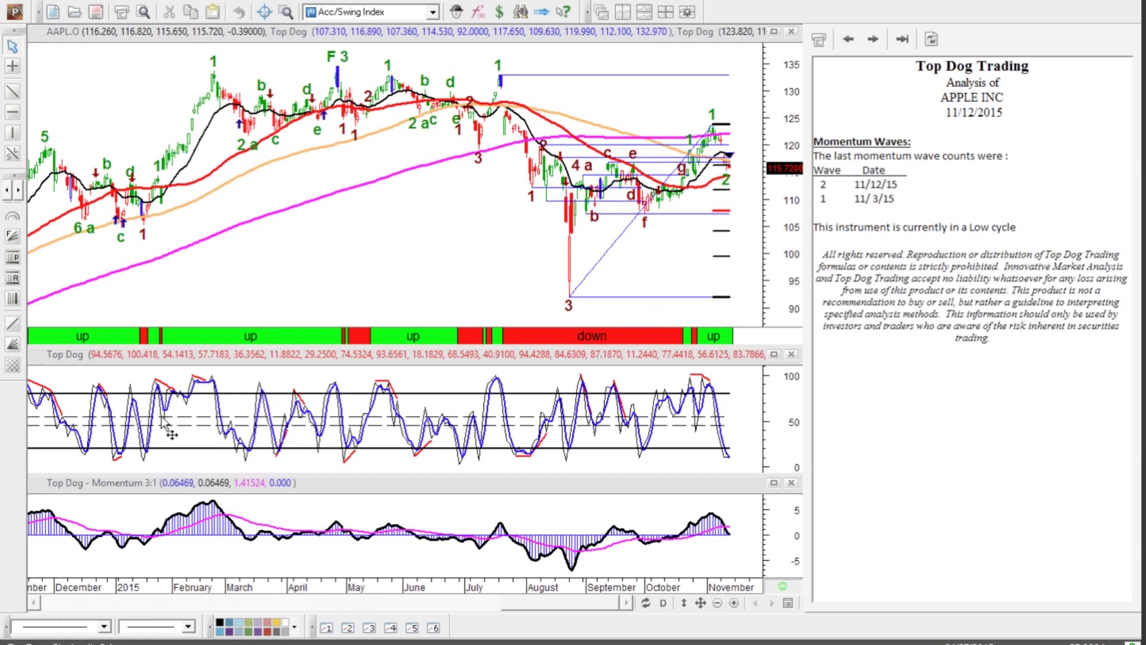
Step: Show the Top Dog Trading commentary for the early January 2015 long signal, dated 1/7/2015
mouse_move(171, 434)
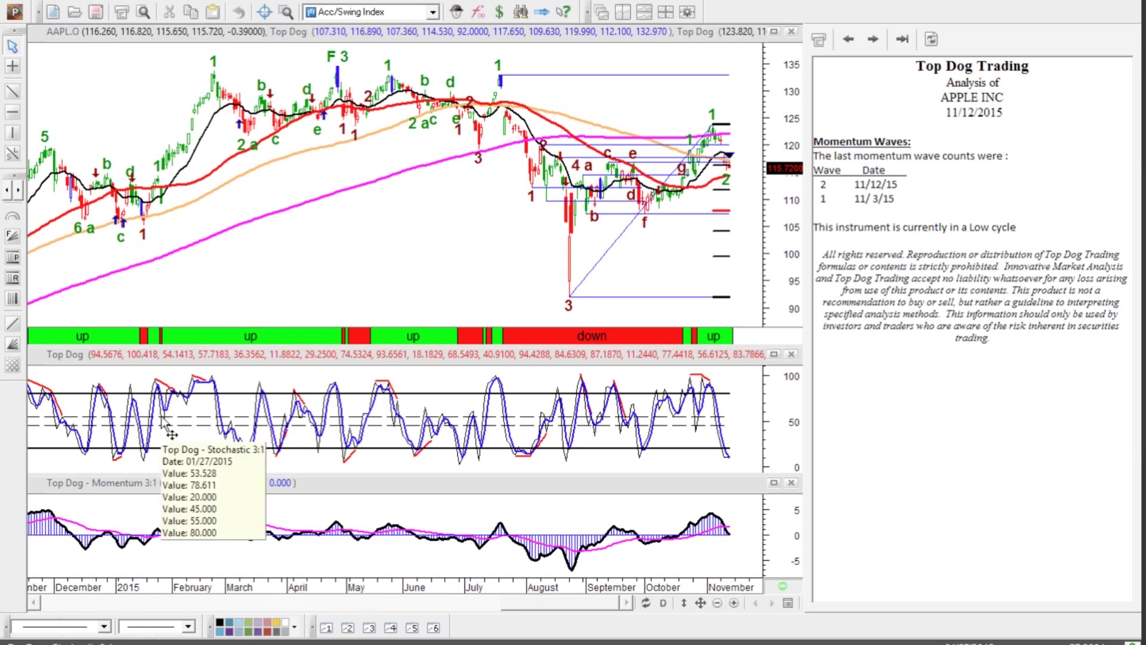
mouse_move(179, 404)
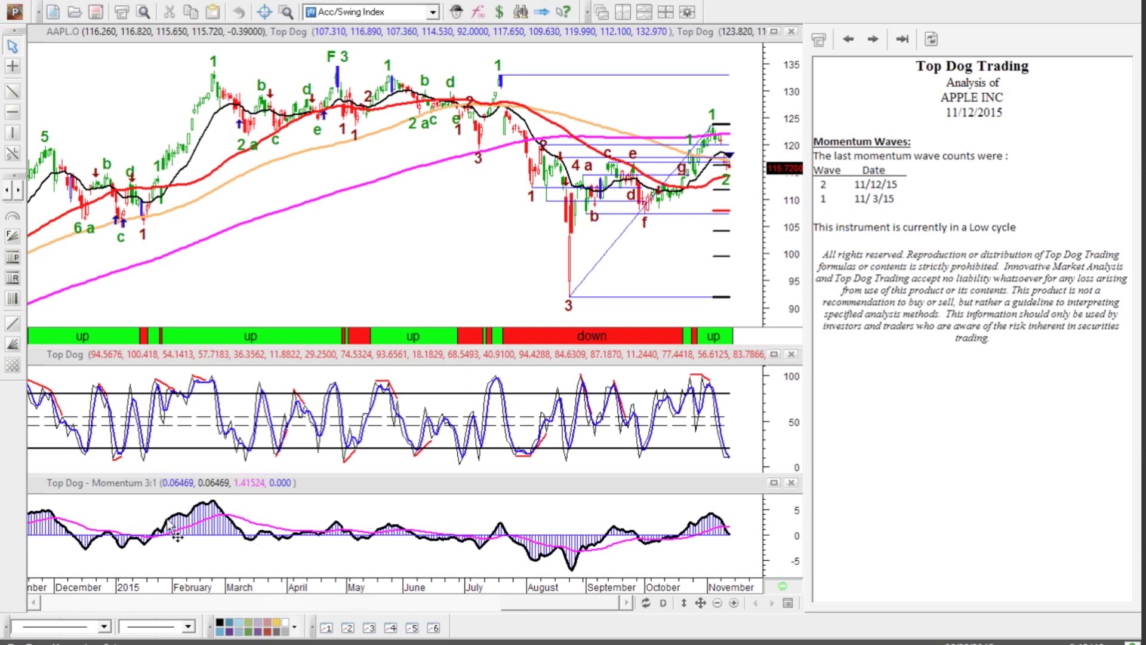
mouse_move(537, 557)
click(121, 232)
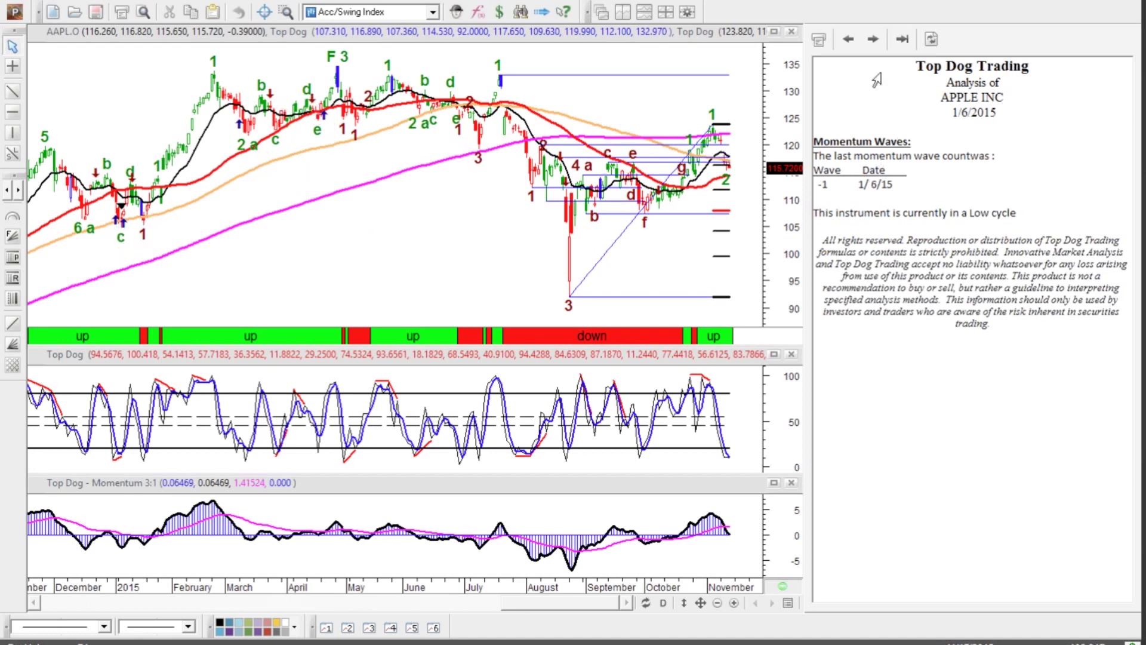
click(880, 42)
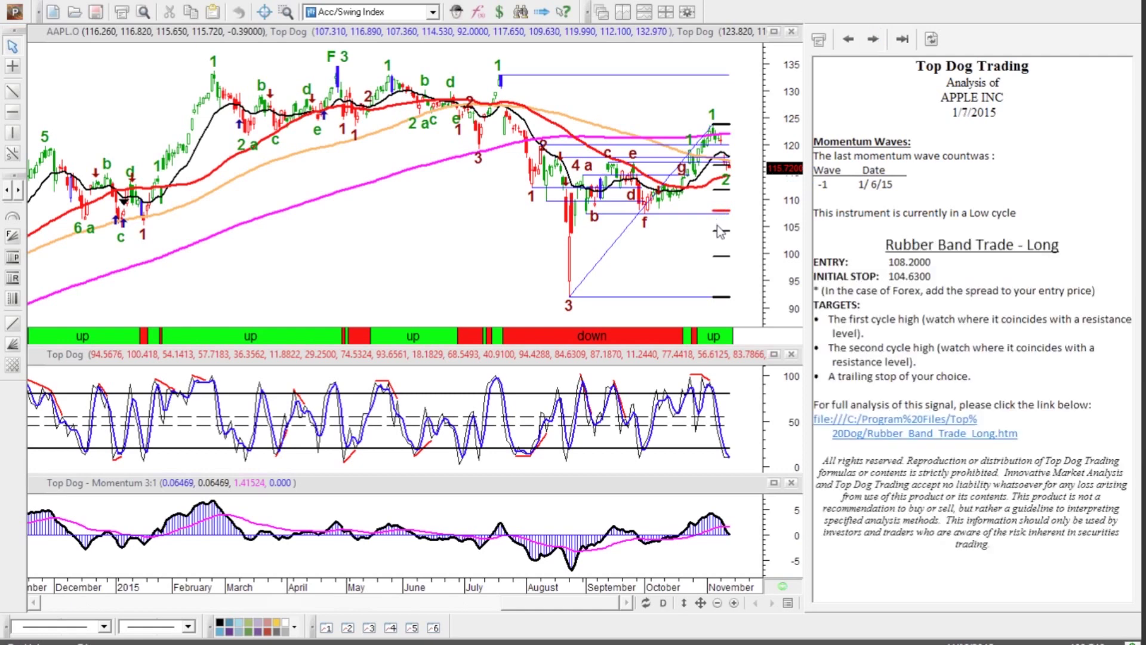
Step: Open the full analysis page for the Rubber Band Trade - Long signal and read its setup, entry, stop and target rules
click(871, 139)
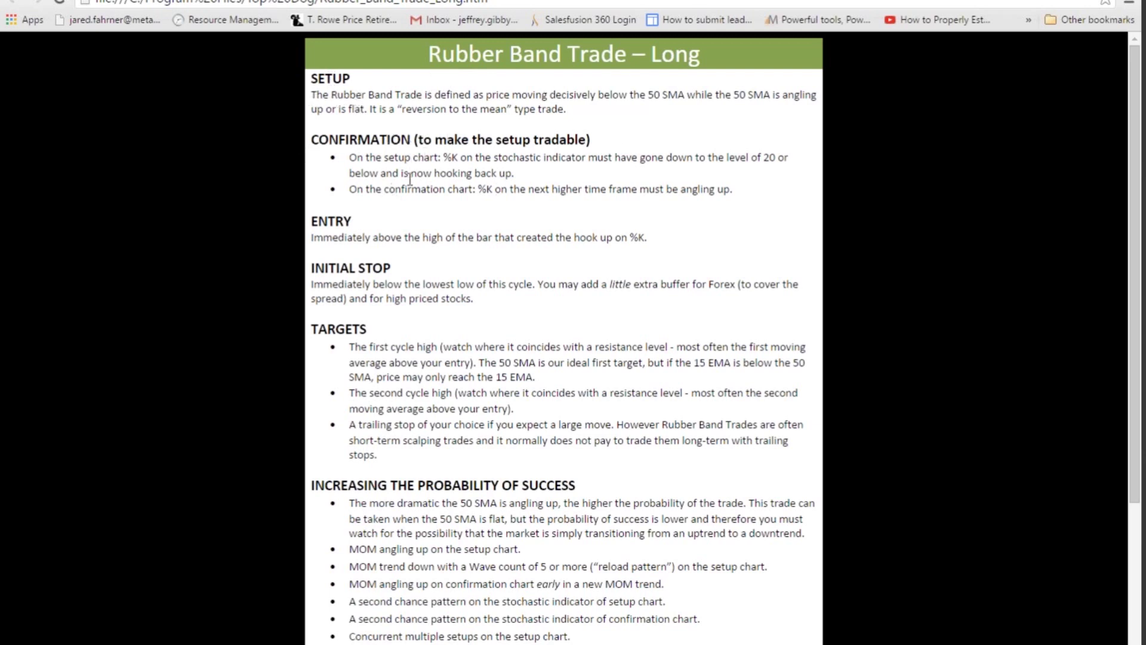
scroll(382, 251, down, 3)
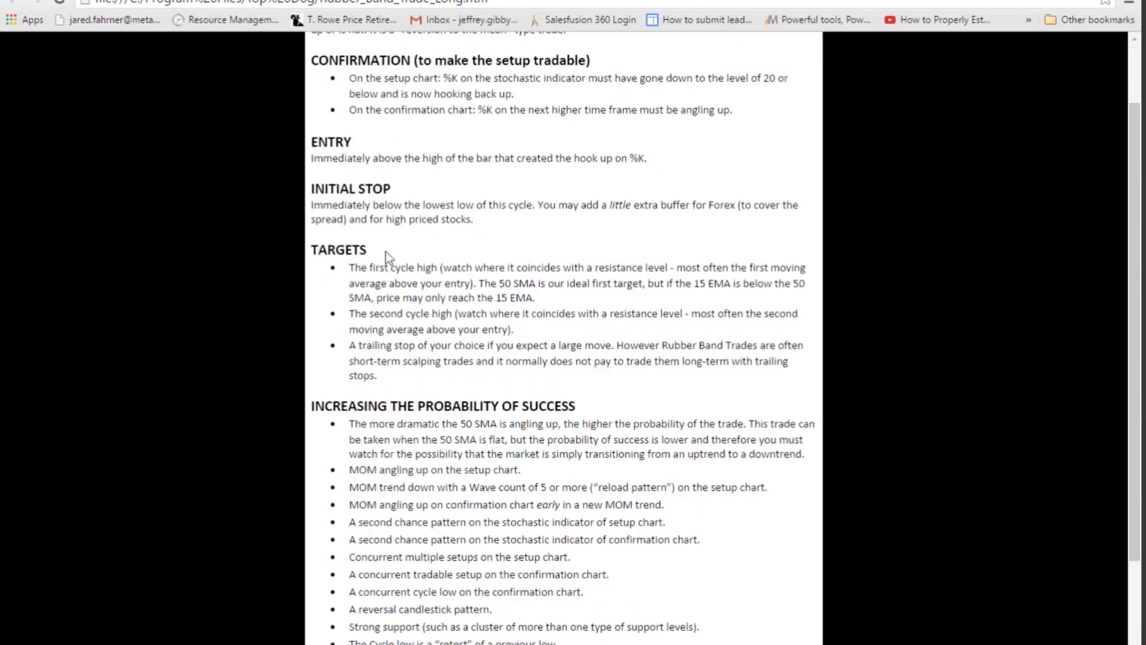
scroll(416, 359, down, 1)
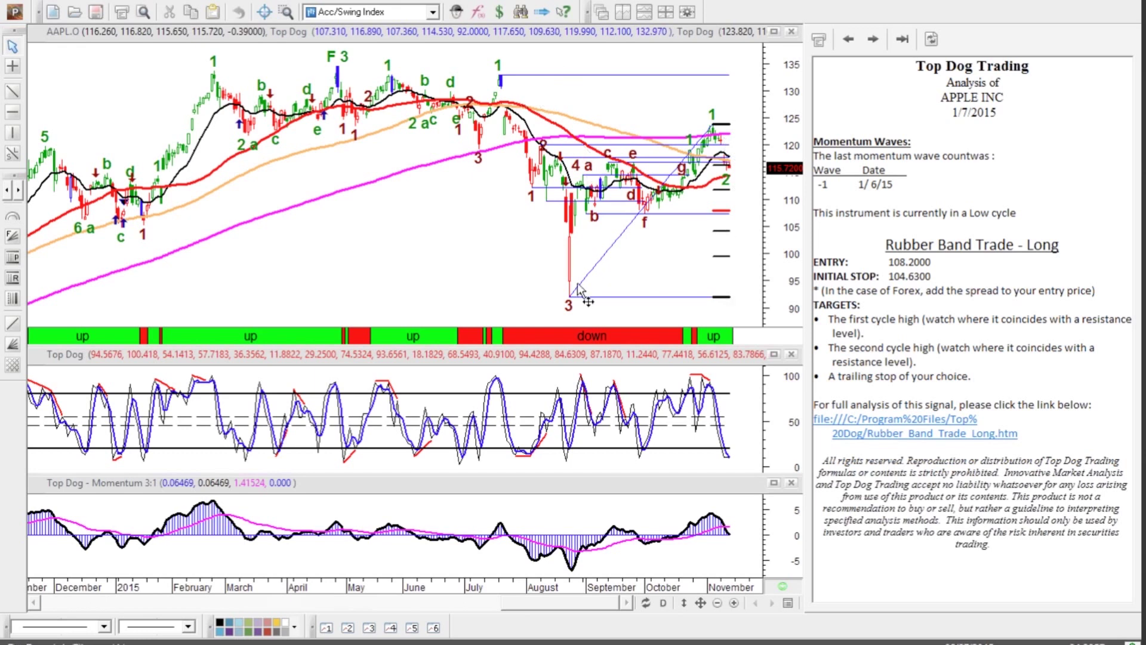
Step: Switch to the PowerPoint slide show and advance from Patterns for Trading to the Indicators Included slide
mouse_move(554, 162)
click(486, 596)
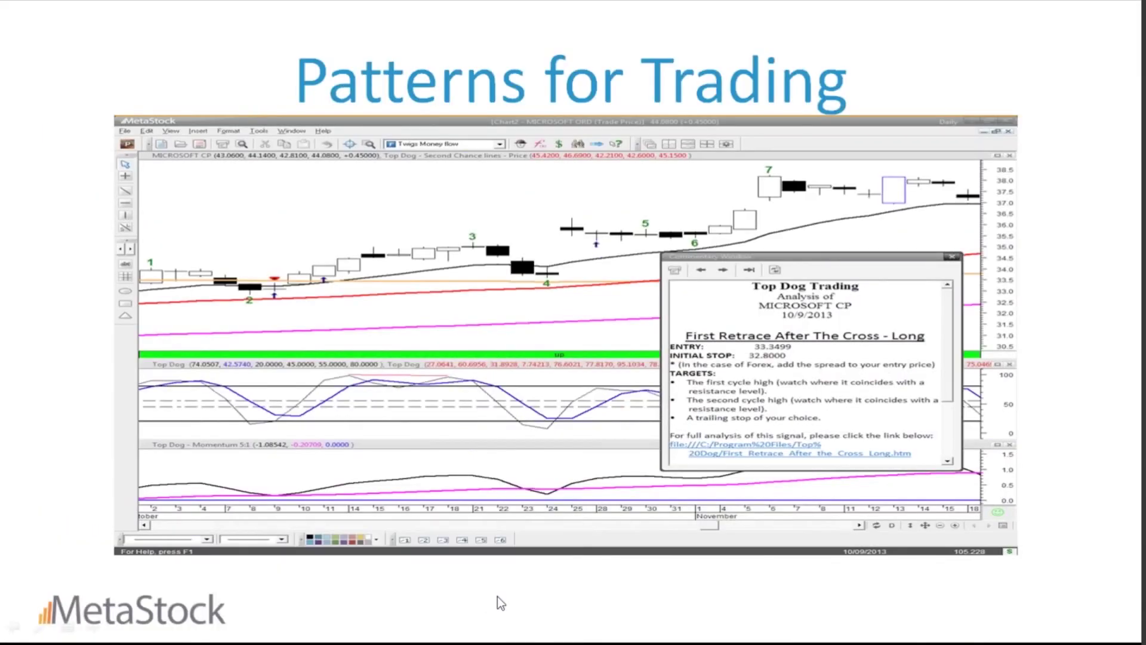
click(546, 509)
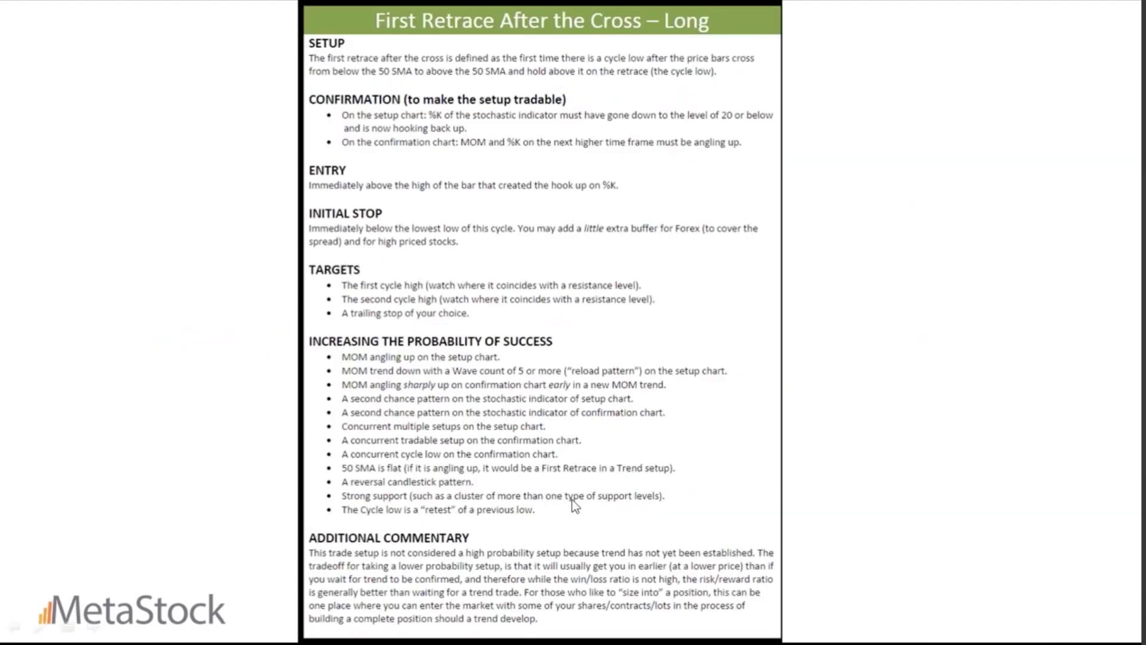
click(572, 502)
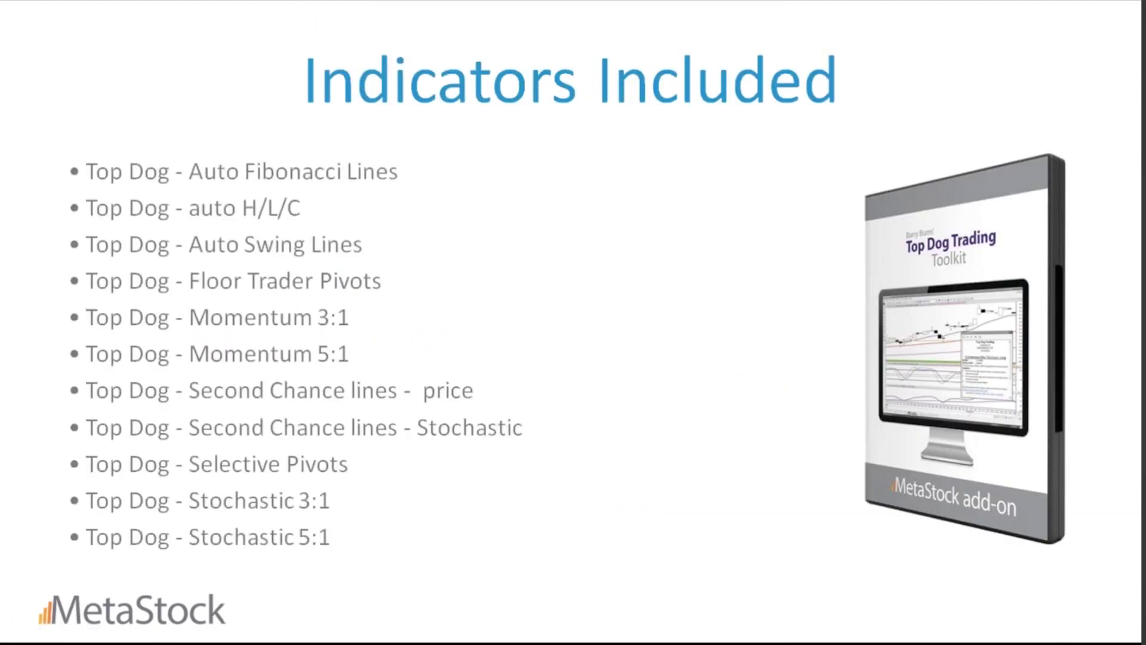